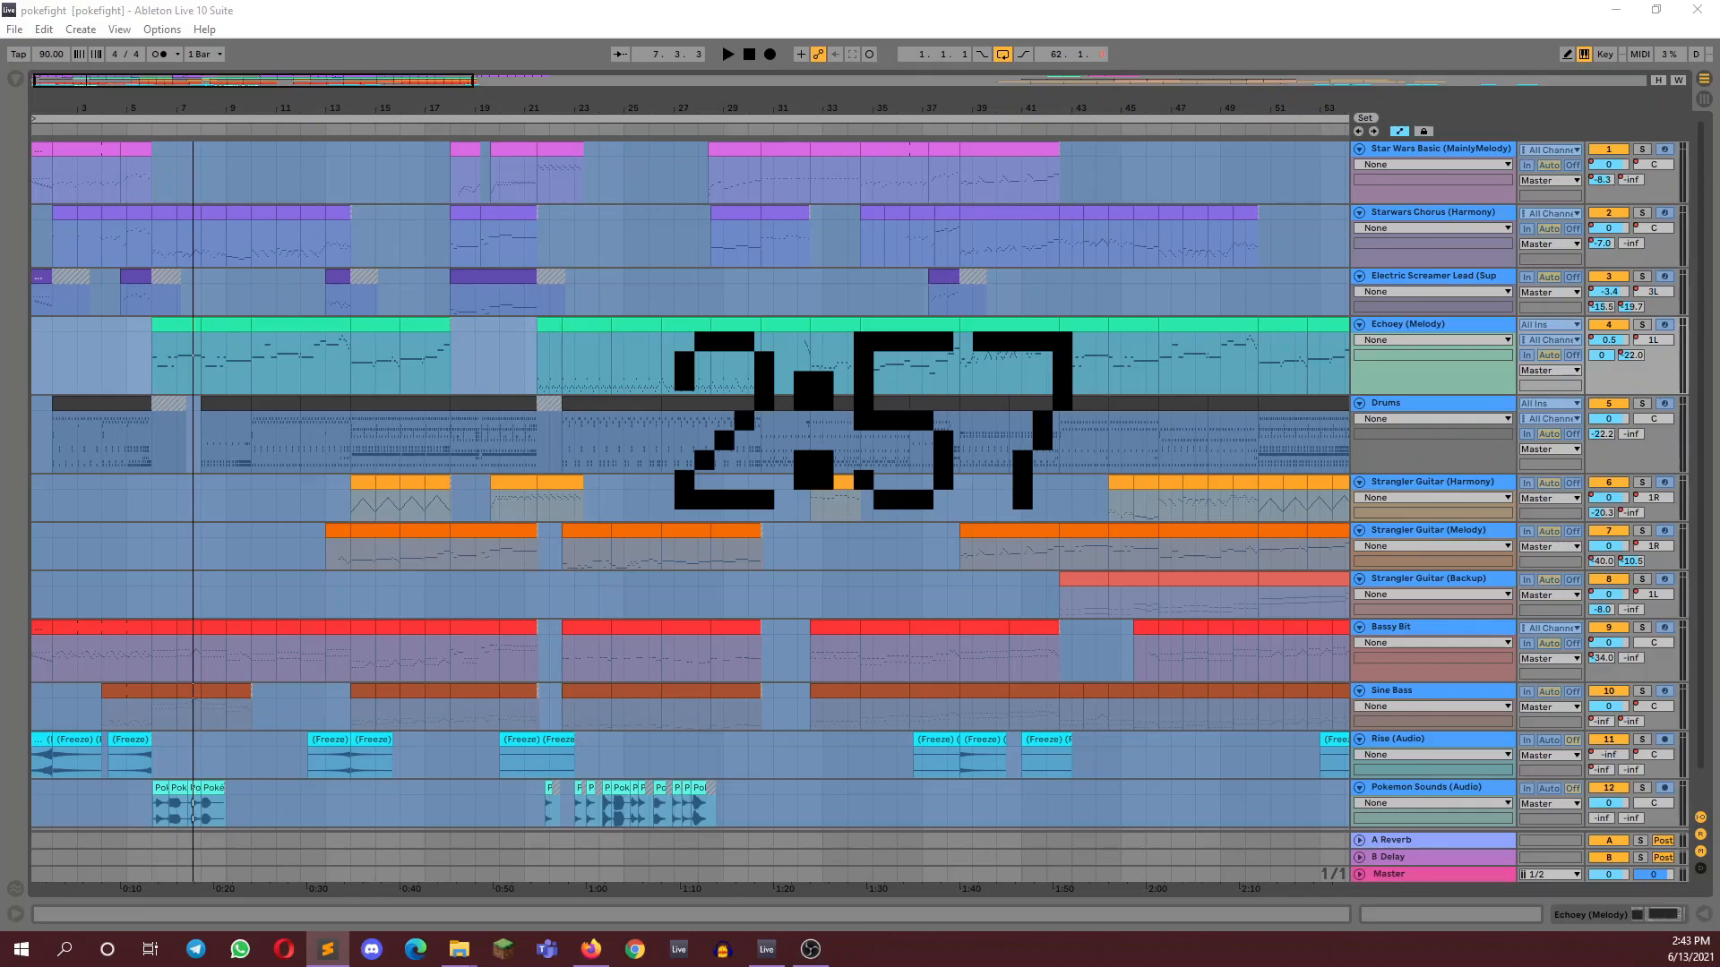
Play the pokefight arrangement with all tracks active
{"action": "left_click", "coordinate": [726, 55]}
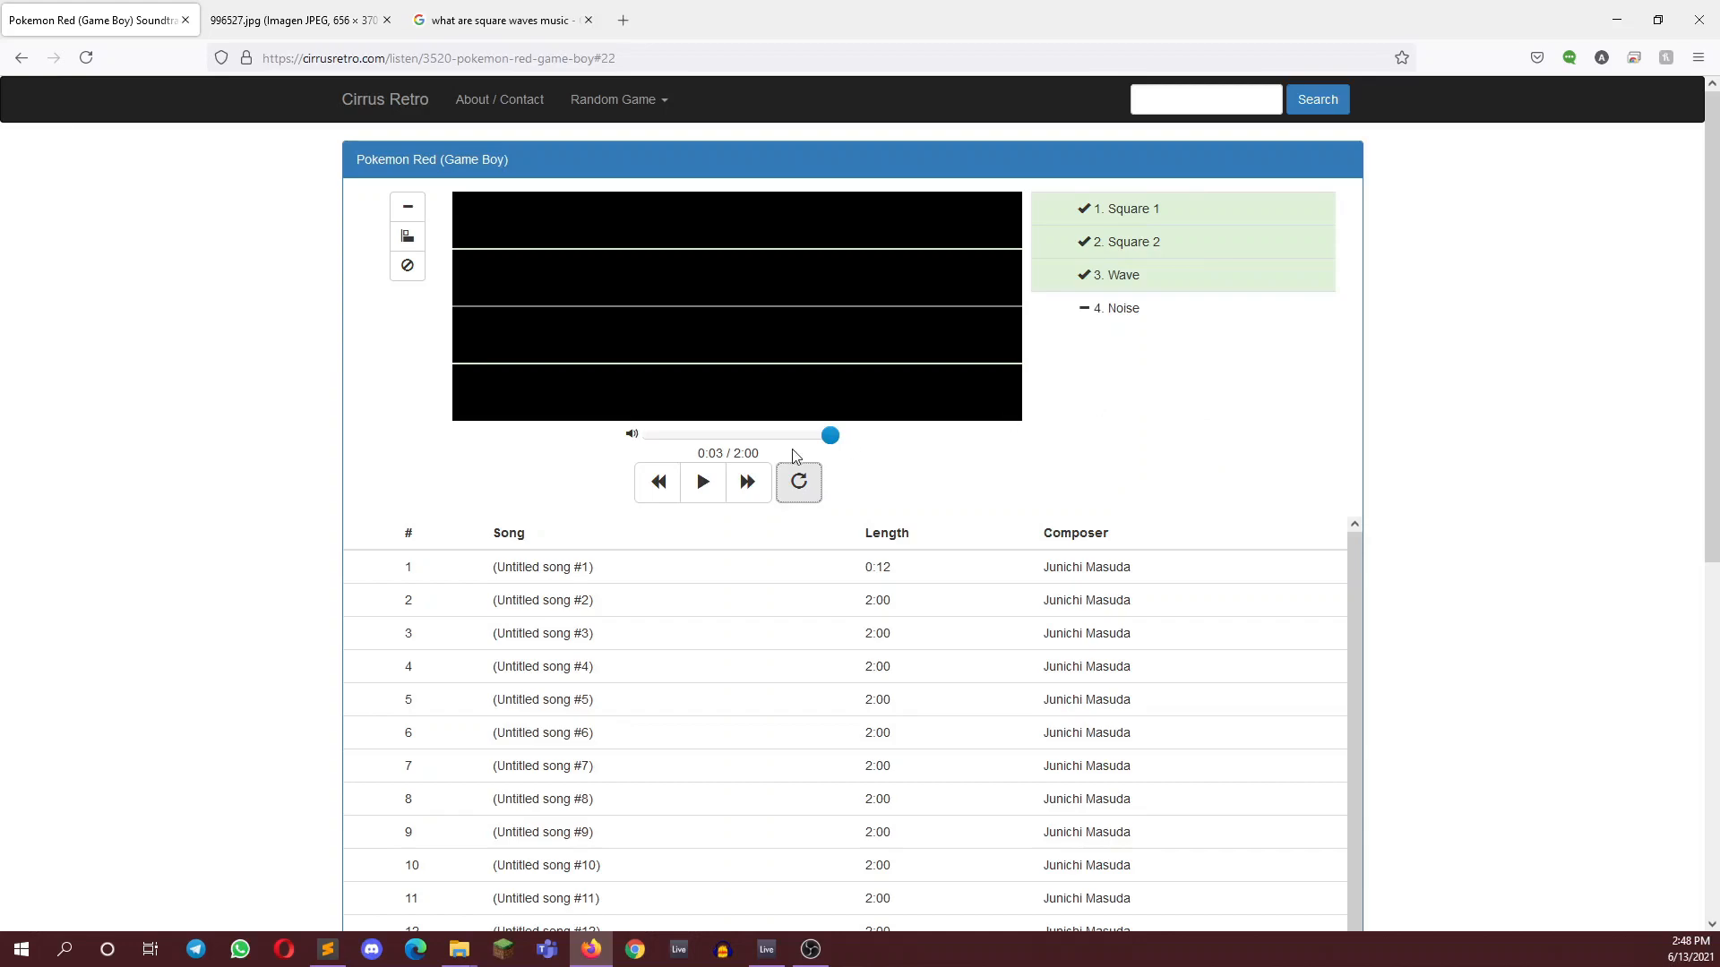
Play the loaded Pokemon Red song and switch off its Square 1, Square 2 and Wave channels one after another
{"action": "left_click", "coordinate": [695, 493]}
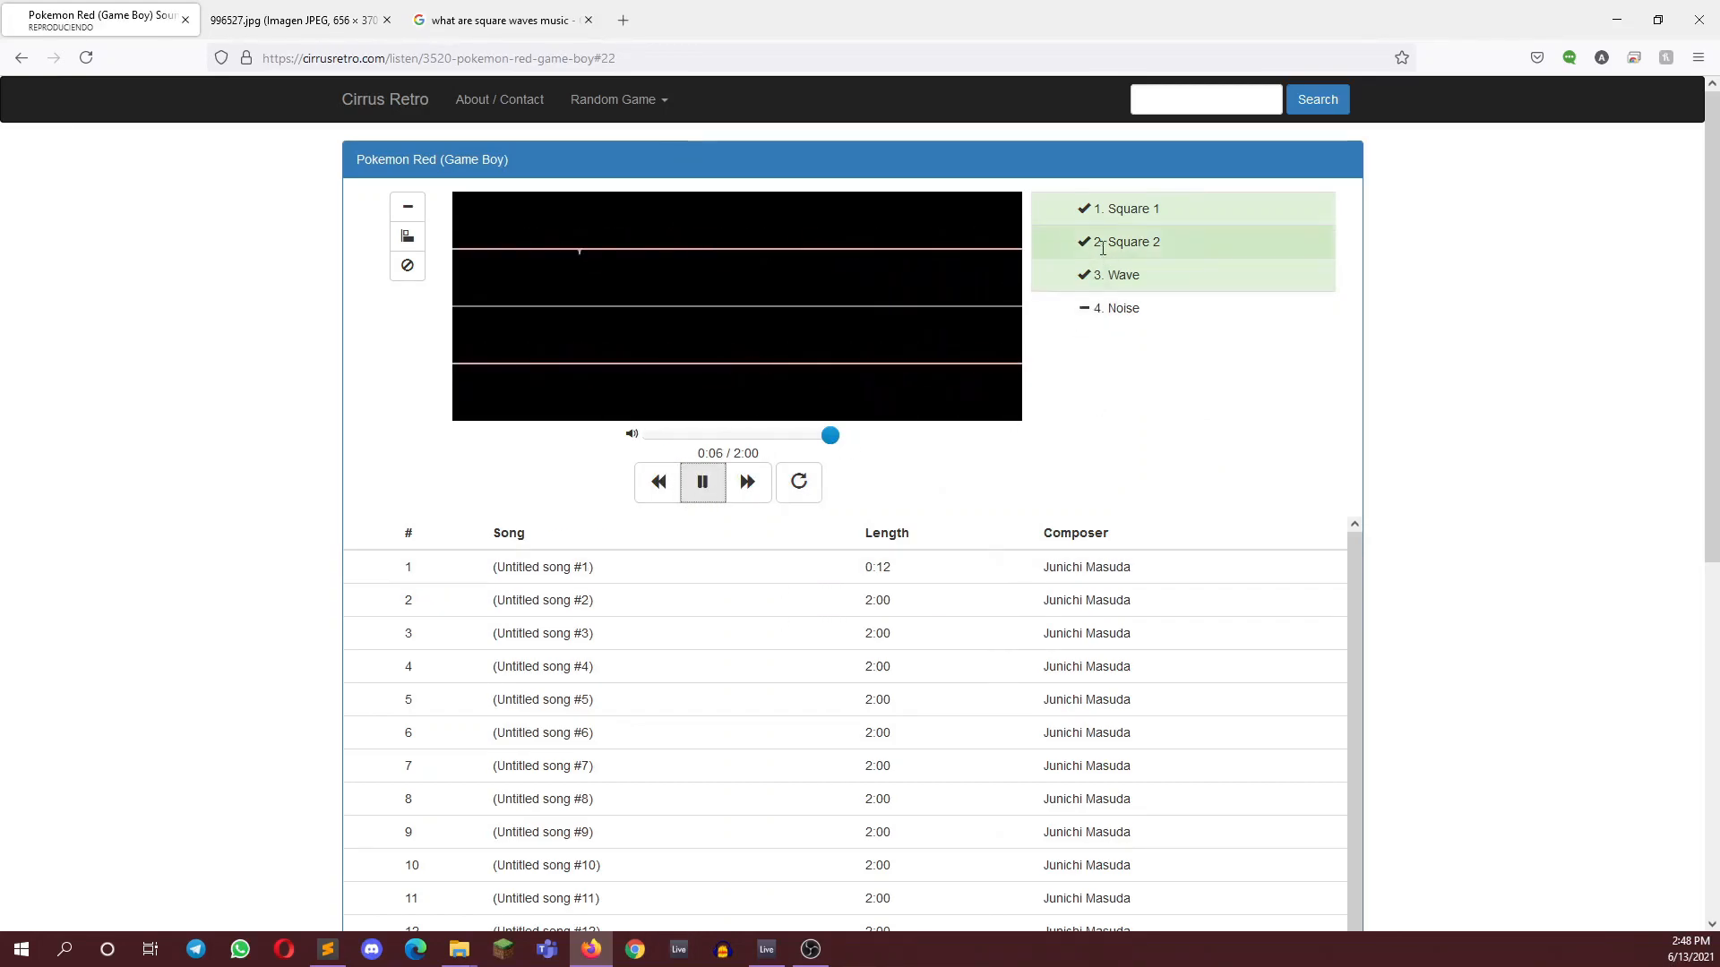
{"action": "left_click", "coordinate": [1119, 210]}
{"action": "left_click", "coordinate": [1120, 241]}
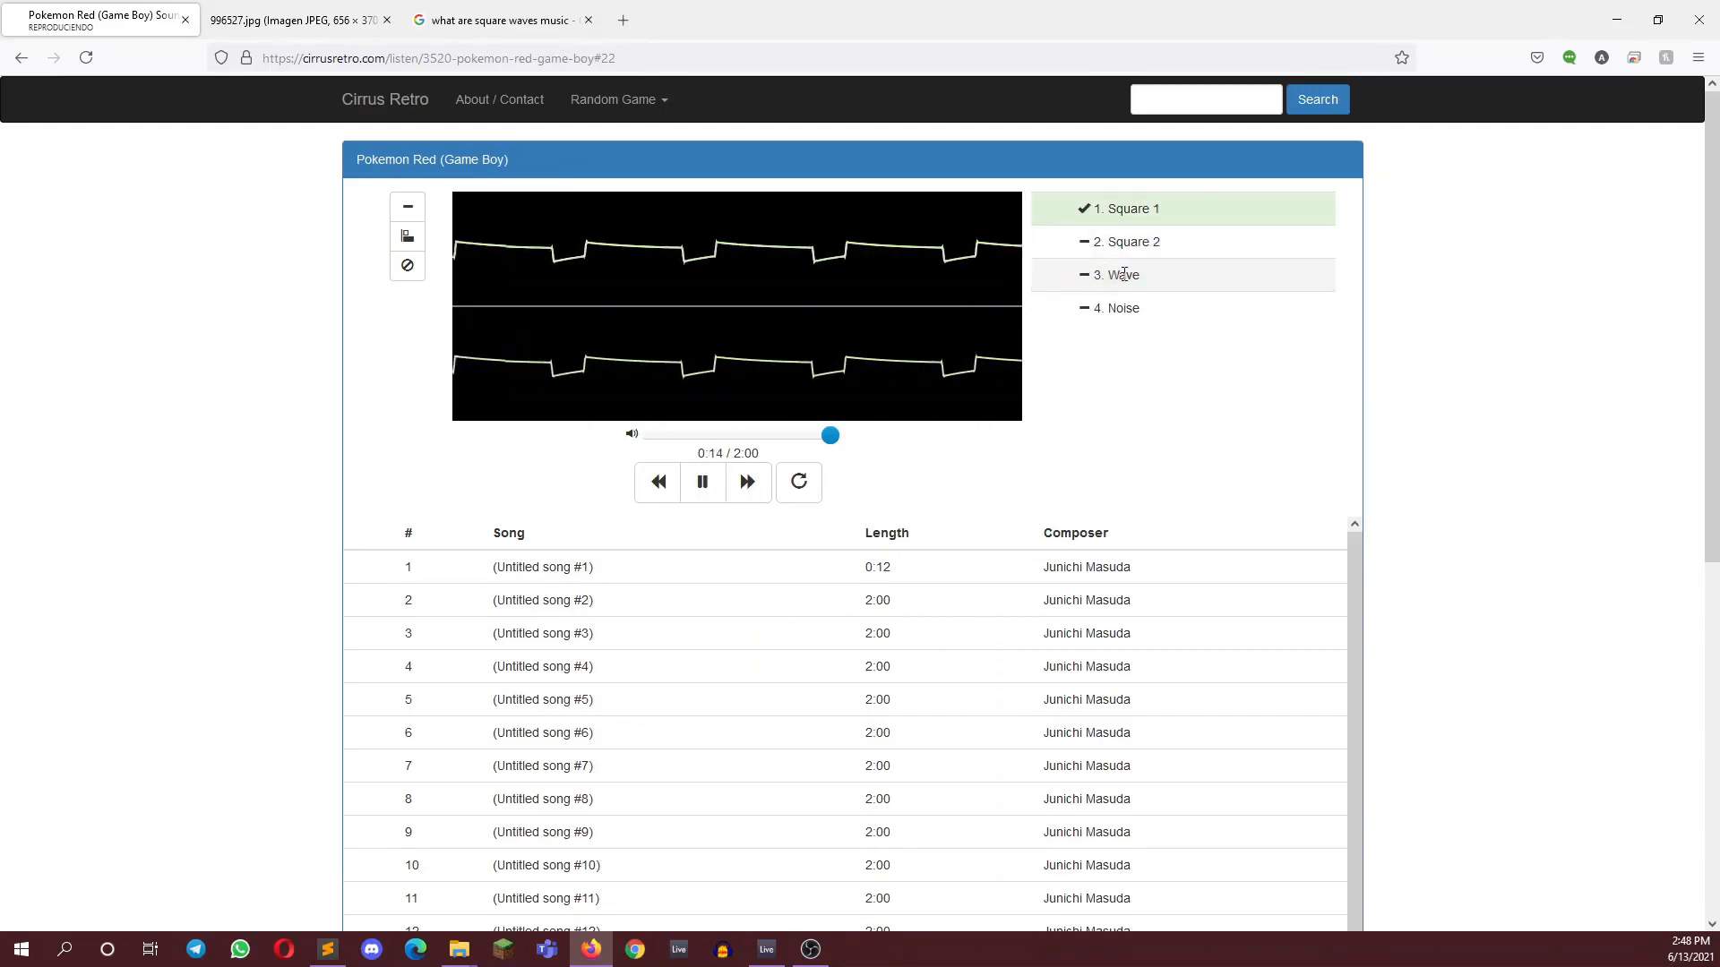
{"action": "left_click", "coordinate": [1125, 275]}
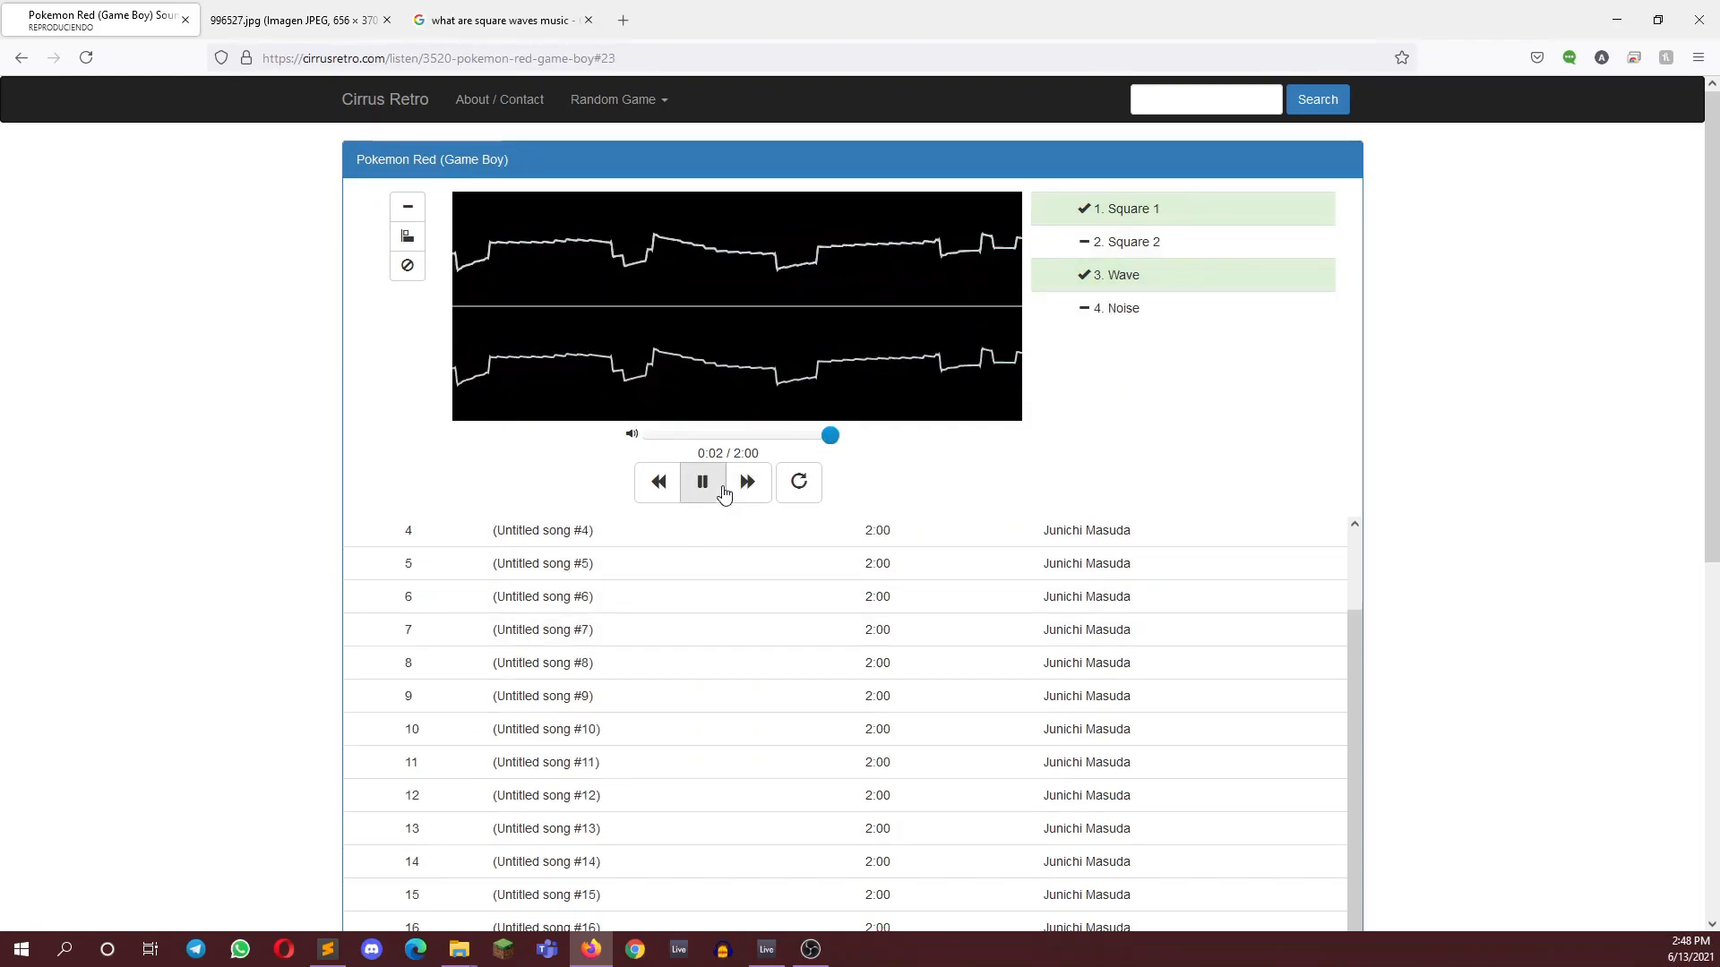
Compare the square-wave parts of the playing song by switching the Square 1 and Square 2 channels off and on
{"action": "left_click", "coordinate": [1131, 239]}
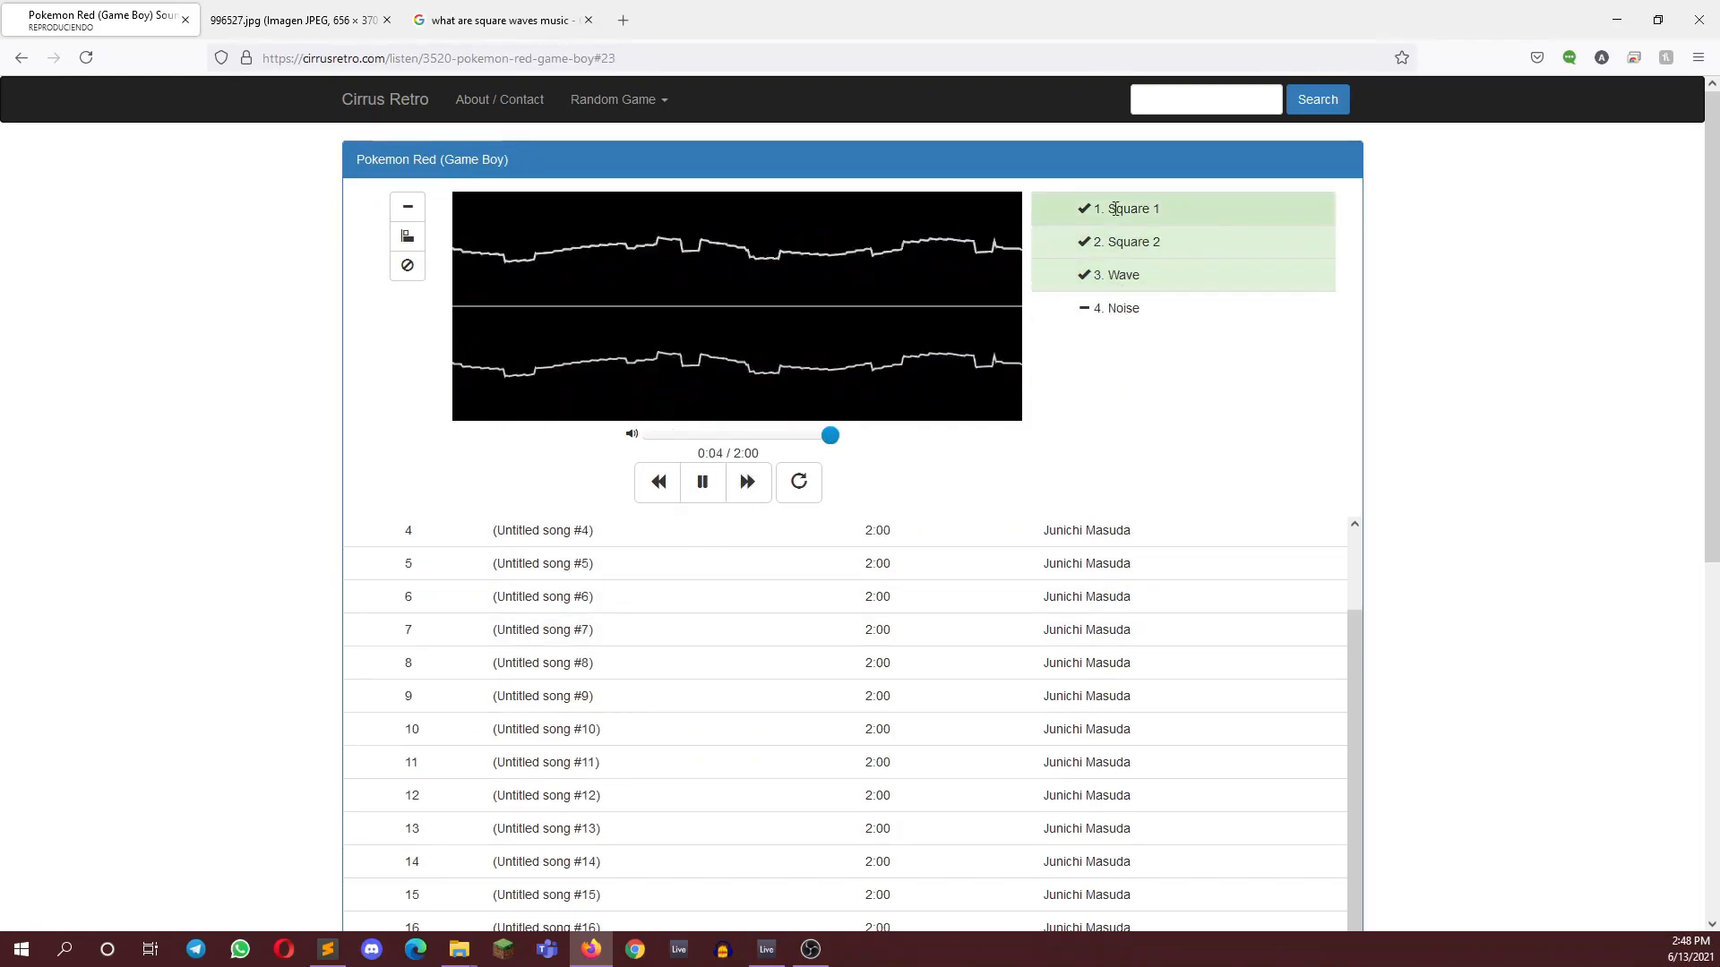
{"action": "left_click", "coordinate": [1113, 207]}
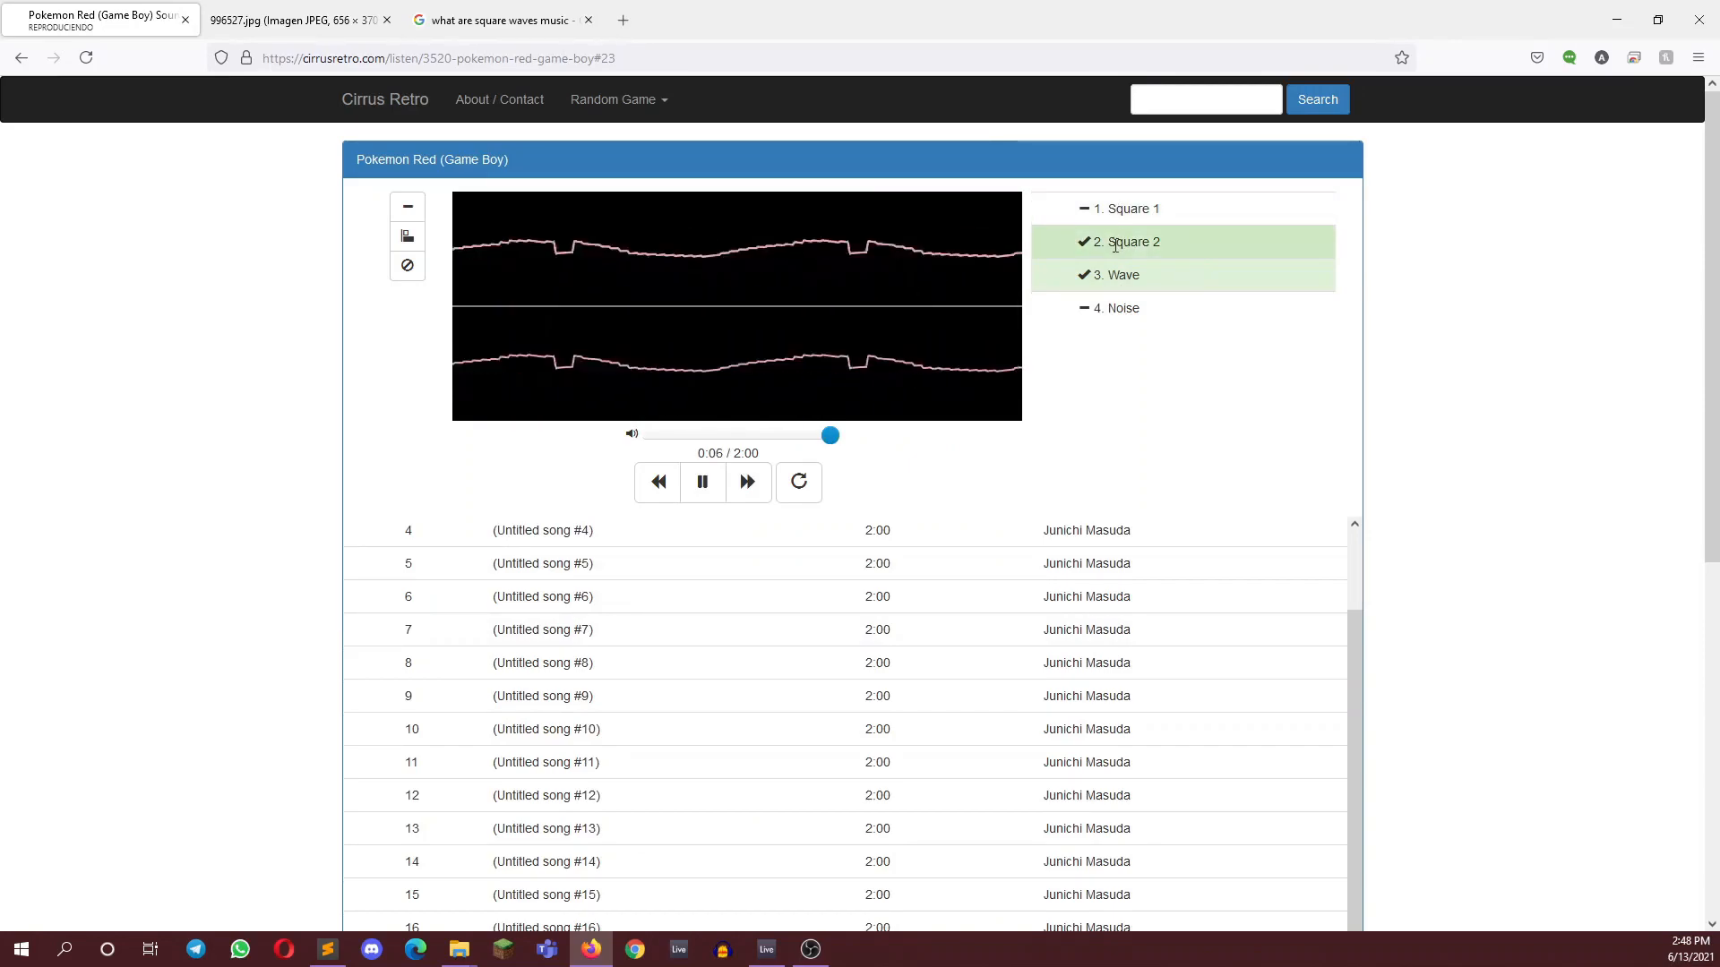
{"action": "left_click", "coordinate": [1115, 243]}
{"action": "left_click", "coordinate": [1114, 214]}
{"action": "left_click", "coordinate": [1112, 248]}
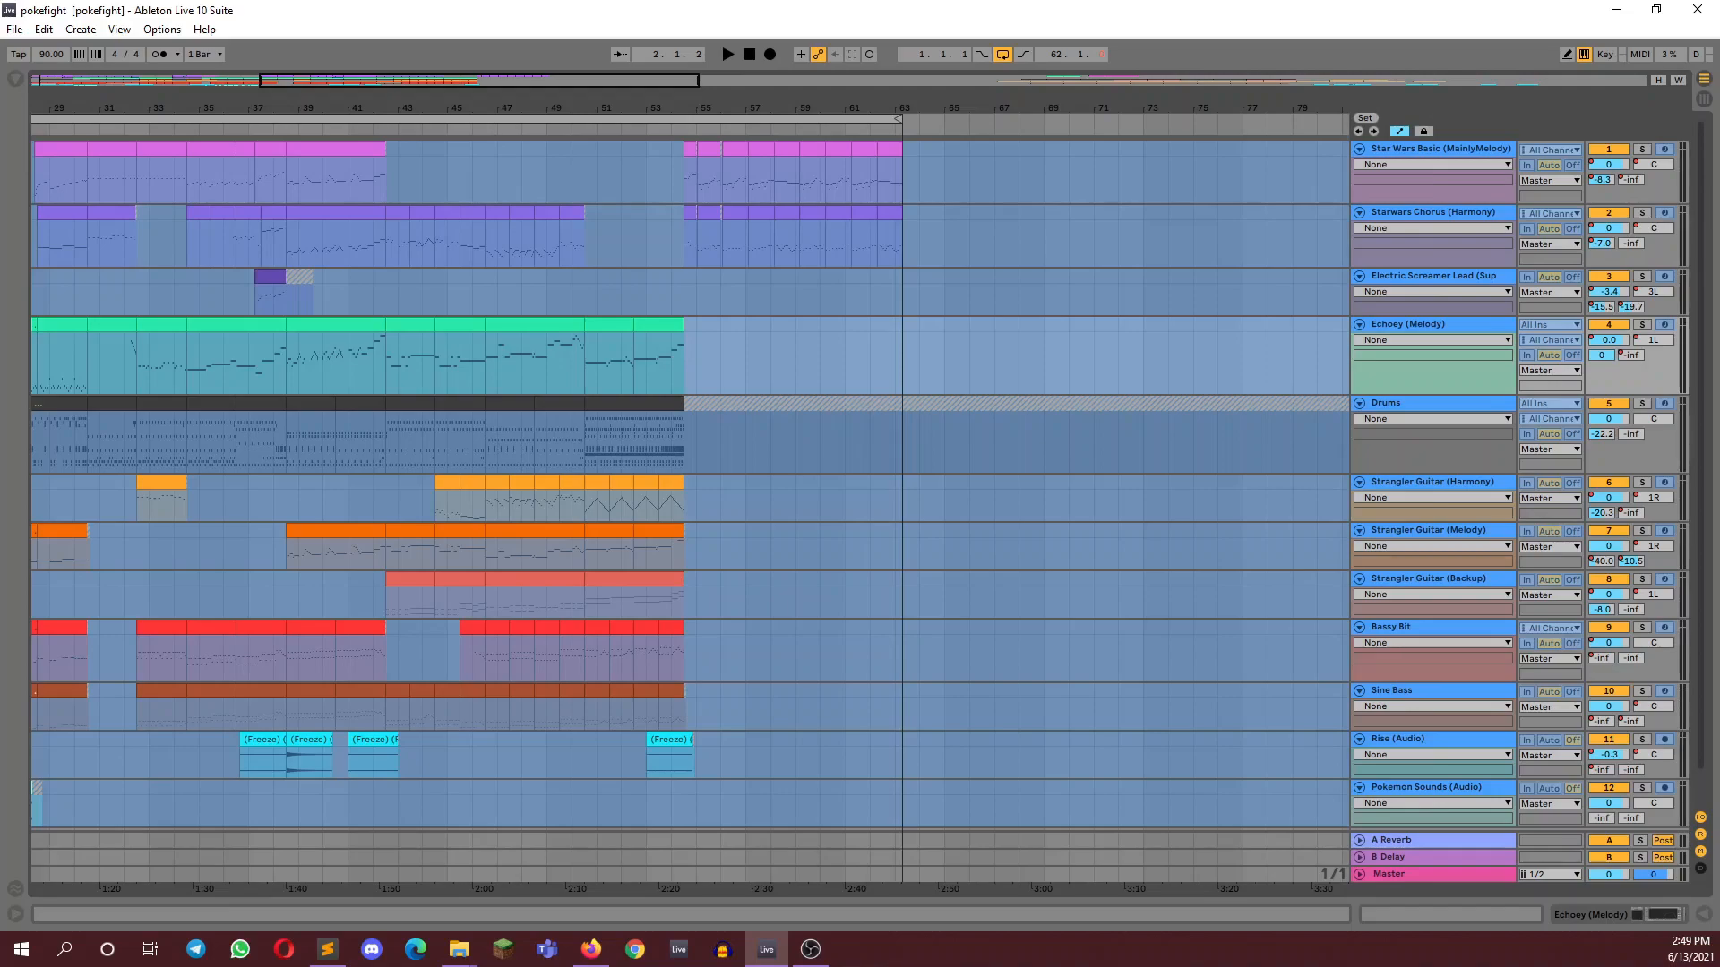
Switch back to Ableton Live, solo the Bassy Bit track and listen to it from the first bar
{"action": "key", "text": "alt+Tab"}
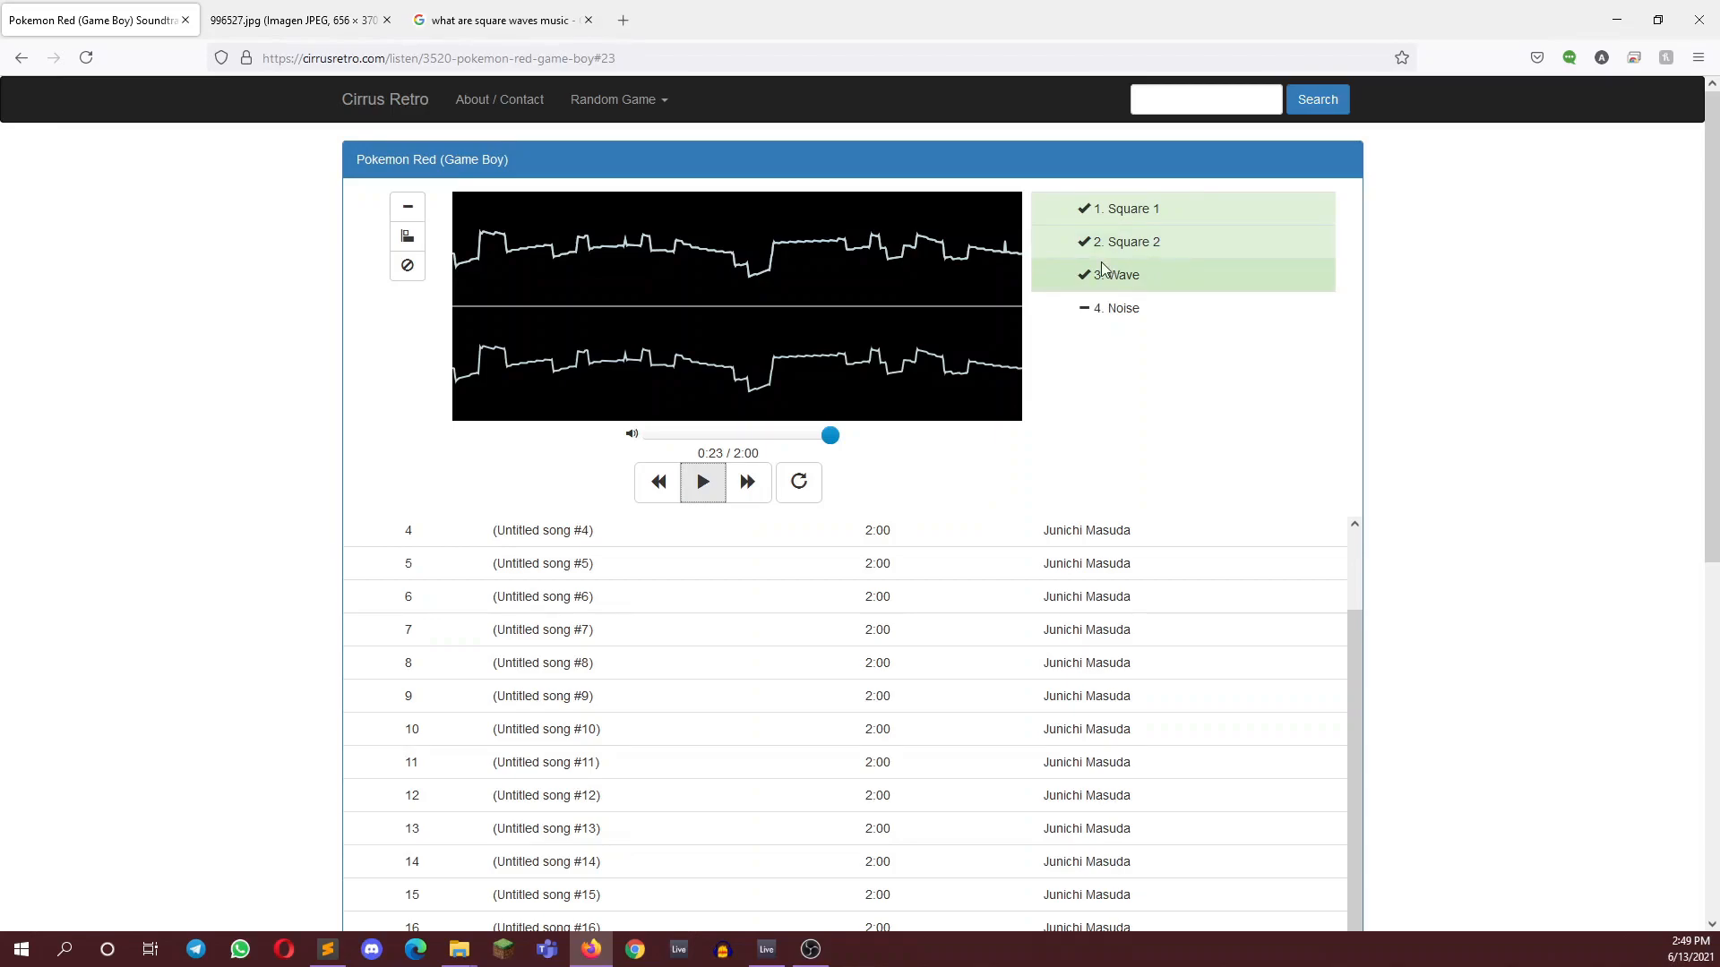
{"action": "key", "text": "alt+Tab"}
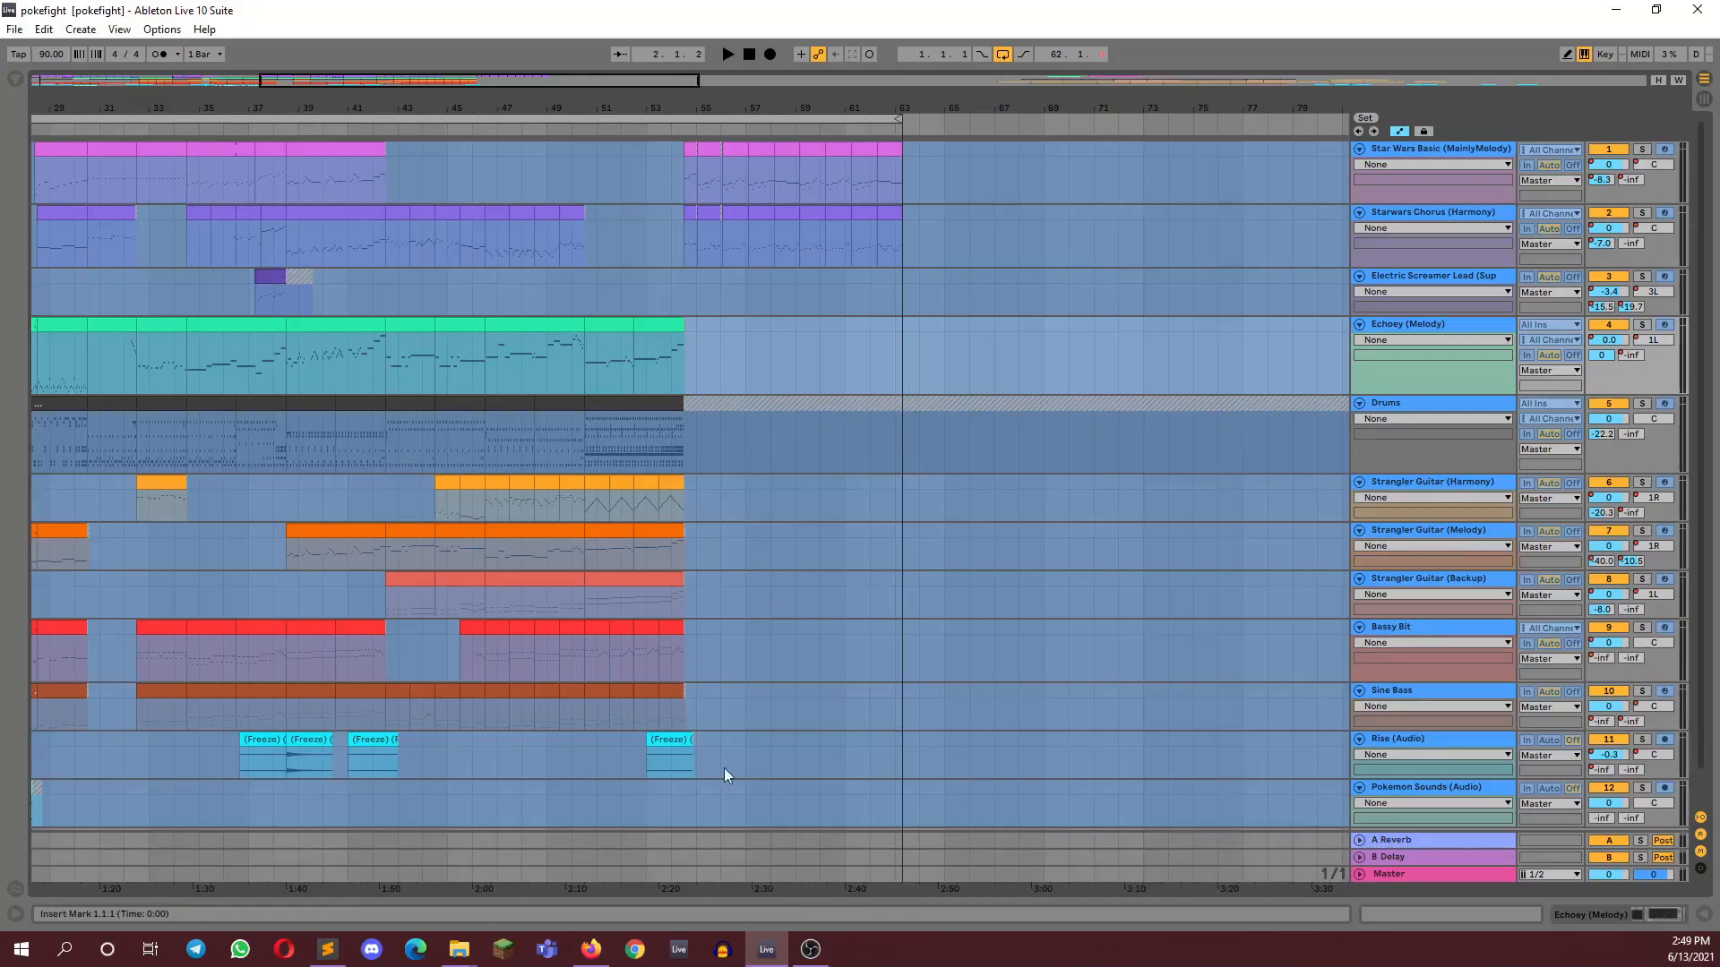
{"action": "left_click", "coordinate": [78, 72]}
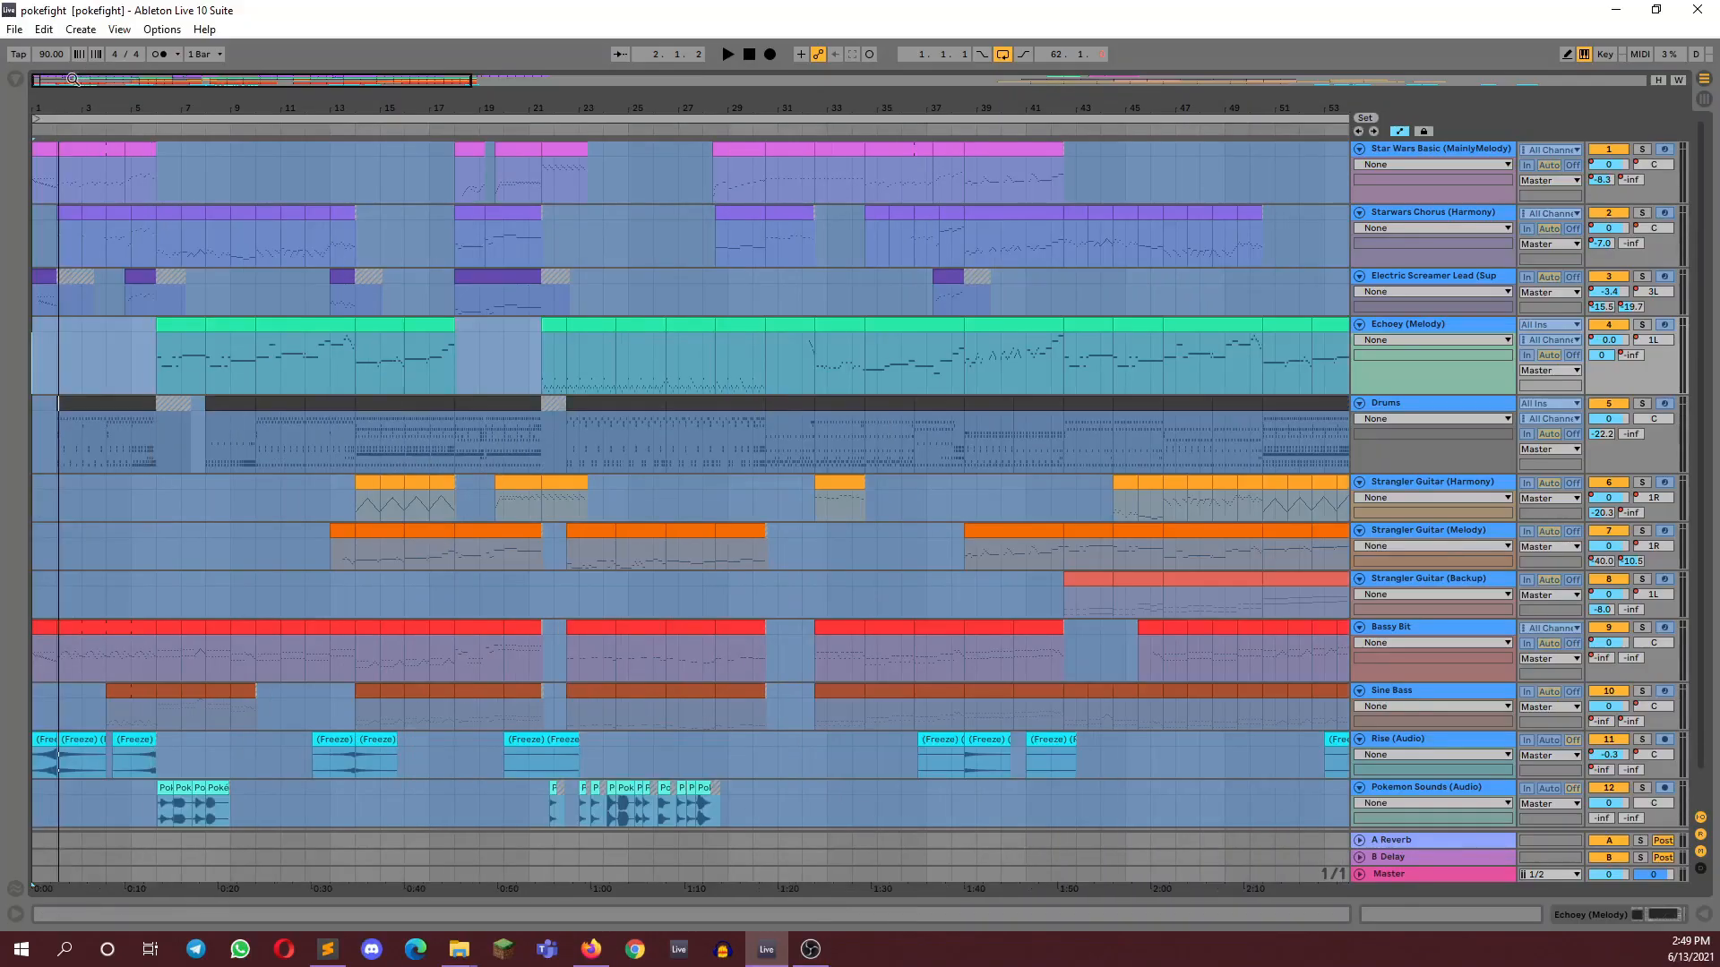
{"action": "left_click_drag", "start_coordinate": [67, 77], "coordinate": [13, 85]}
{"action": "left_click", "coordinate": [1641, 627]}
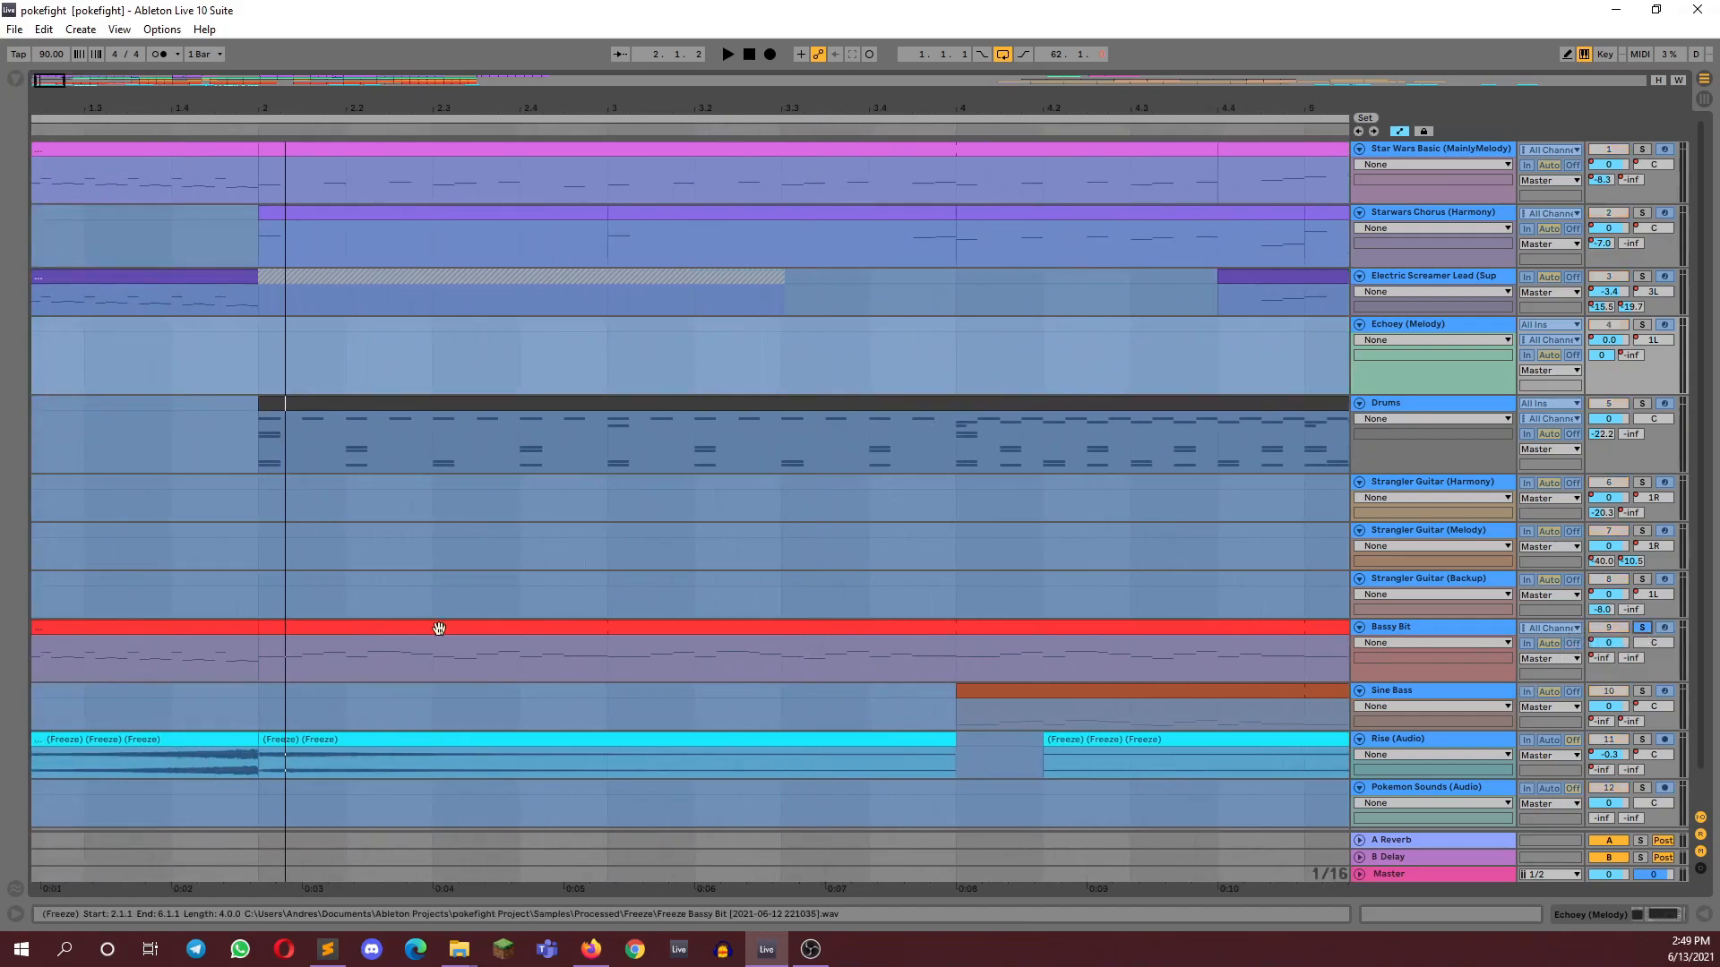
{"action": "left_click", "coordinate": [174, 627]}
{"action": "key", "text": "space"}
{"action": "left_click_drag", "start_coordinate": [50, 81], "coordinate": [57, 75]}
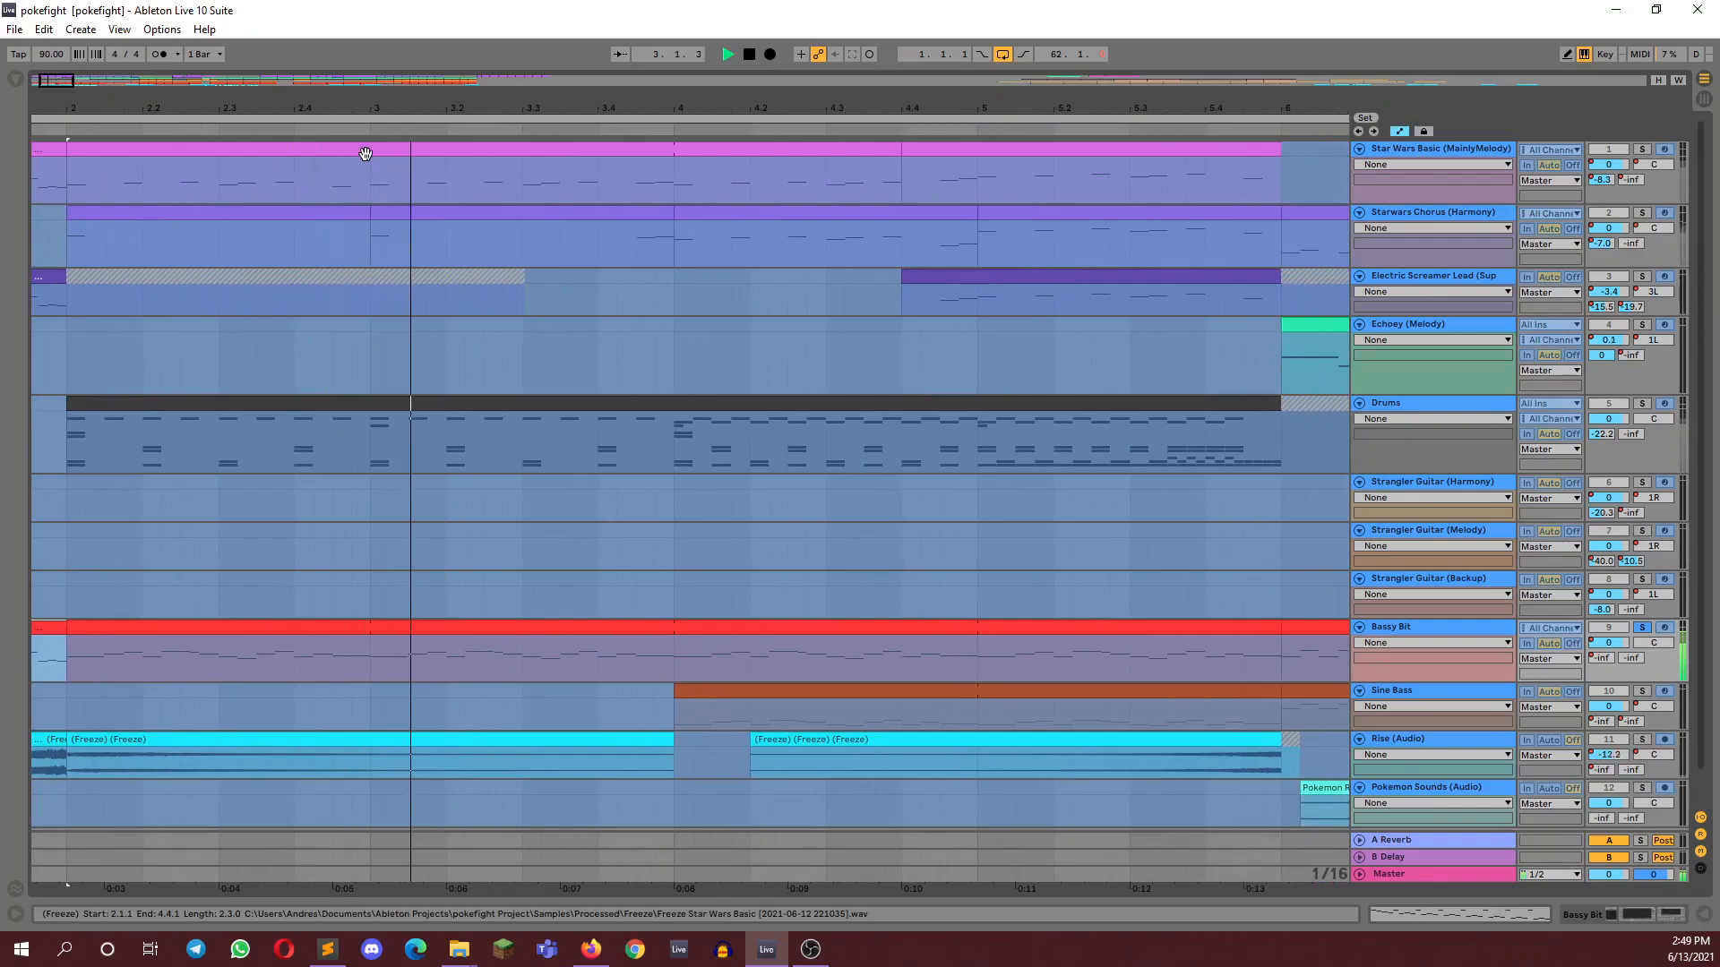
{"action": "left_click_drag", "start_coordinate": [52, 81], "coordinate": [75, 81]}
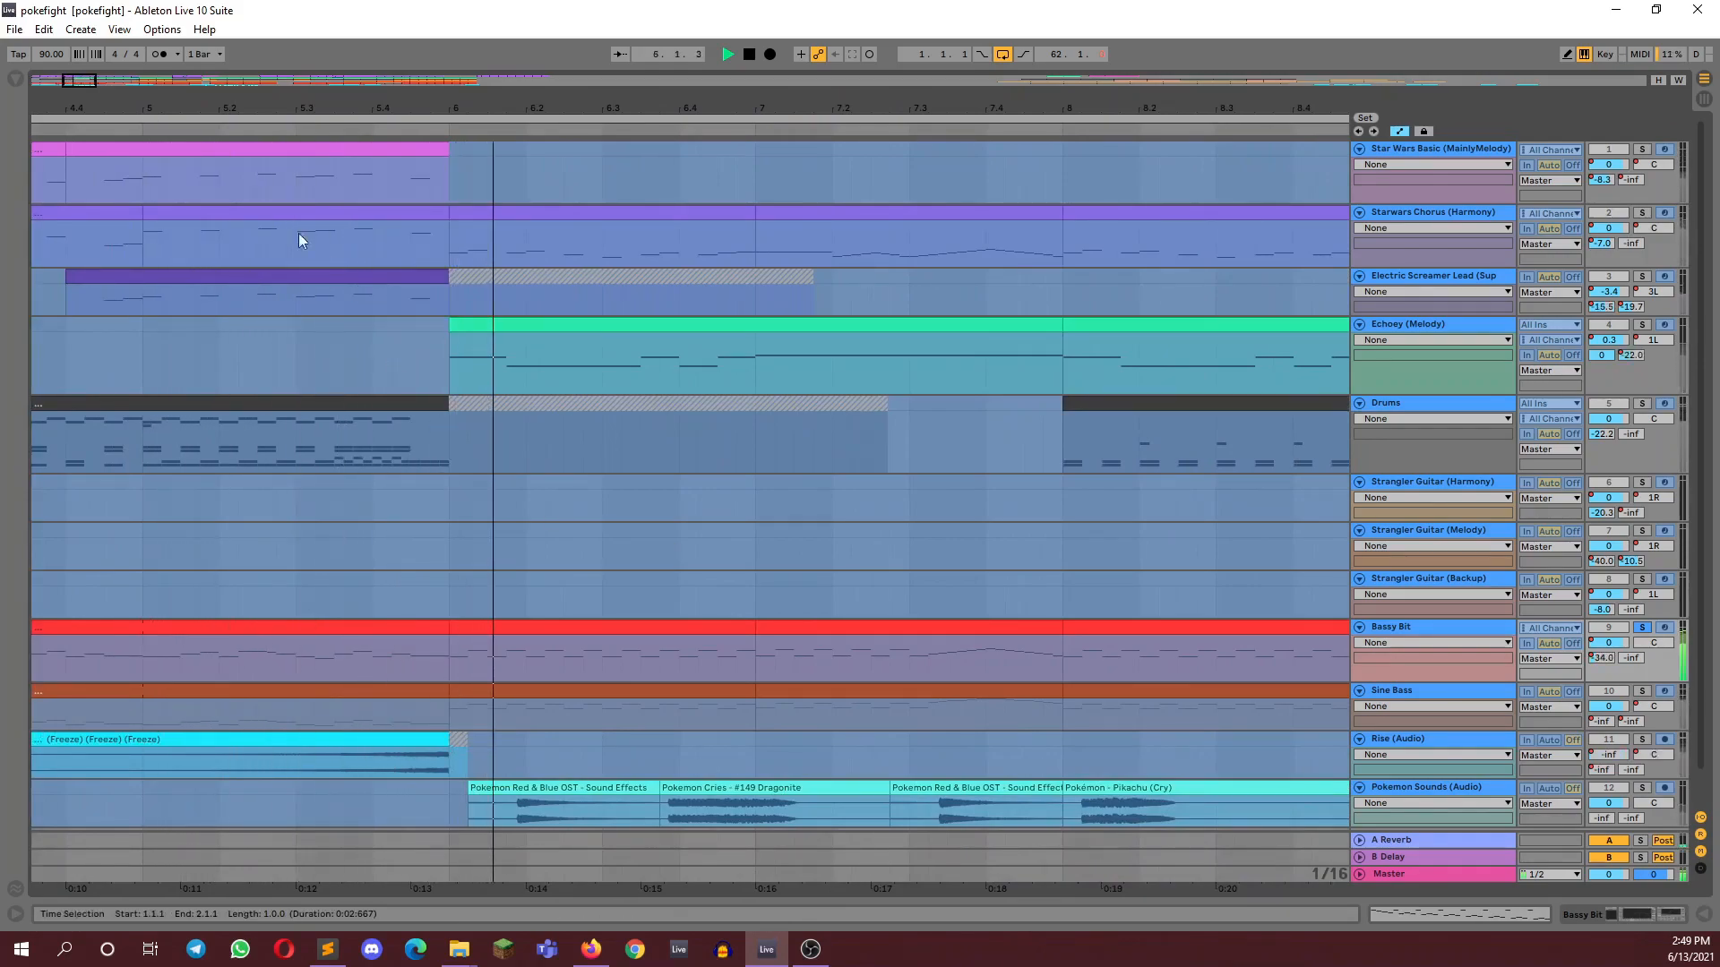
{"action": "key", "text": "space"}
Examine the Bassy Bit notes in the clips just before and at bar 6, and play the soloed bass from bar 6
{"action": "double_click", "coordinate": [281, 625]}
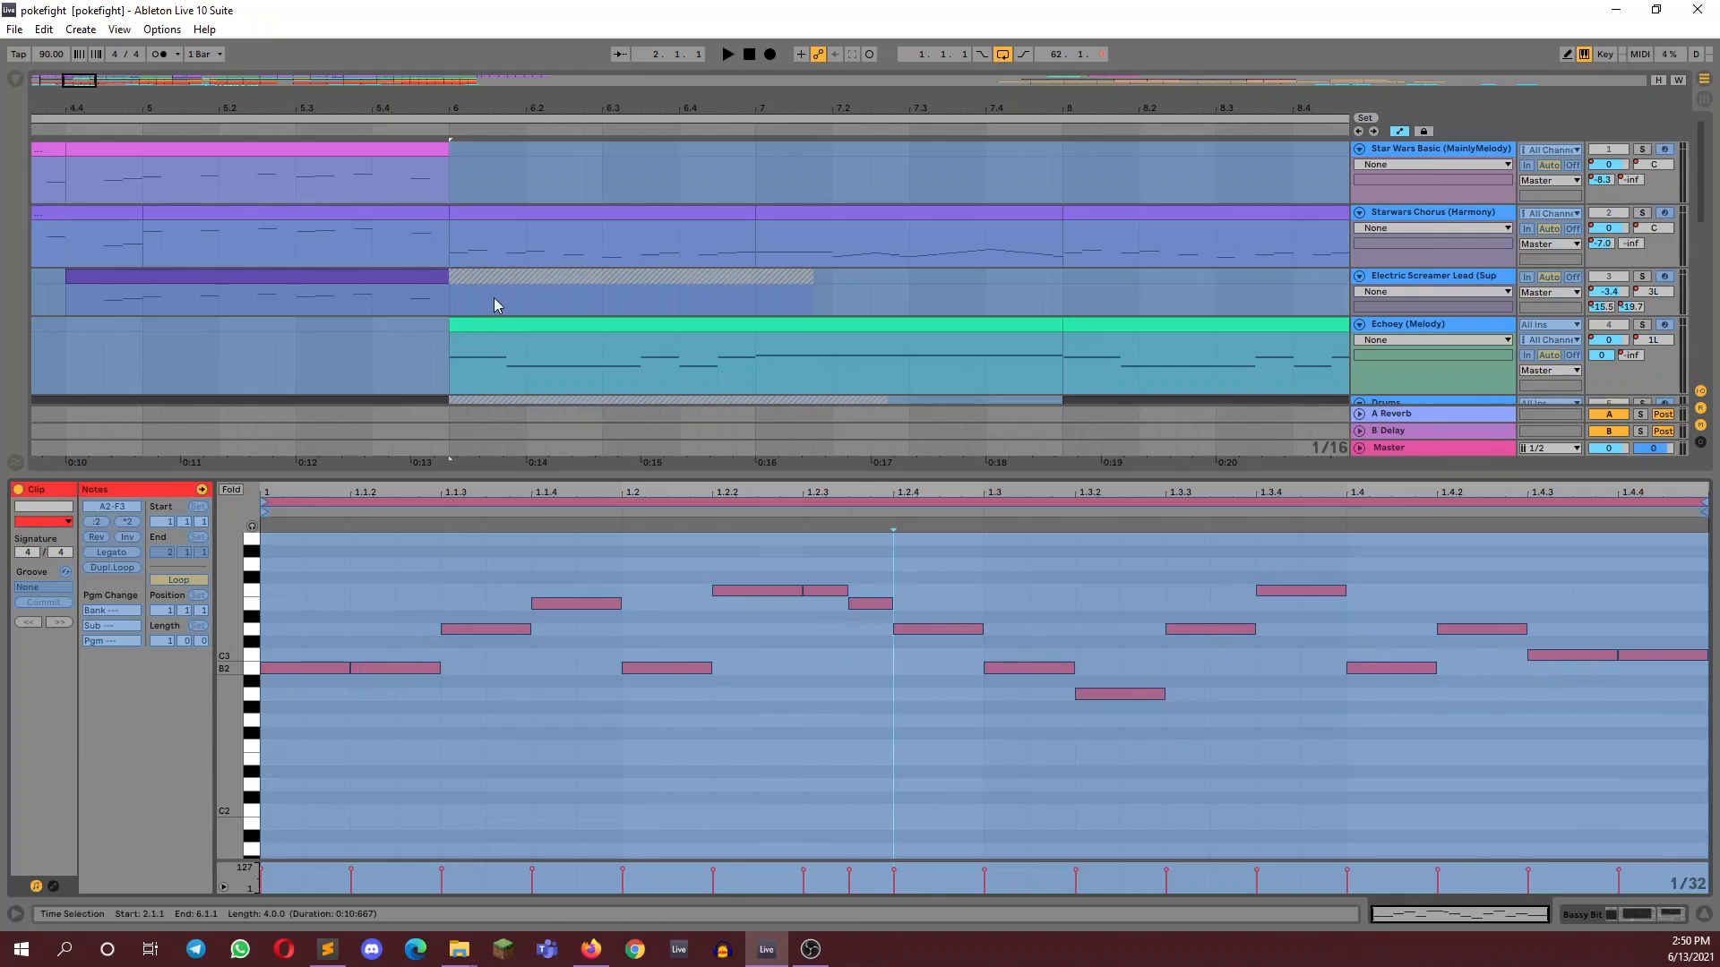
{"action": "left_click_drag", "start_coordinate": [84, 84], "coordinate": [86, 52]}
{"action": "scroll", "coordinate": [177, 249], "scroll_direction": "down", "scroll_amount": 8}
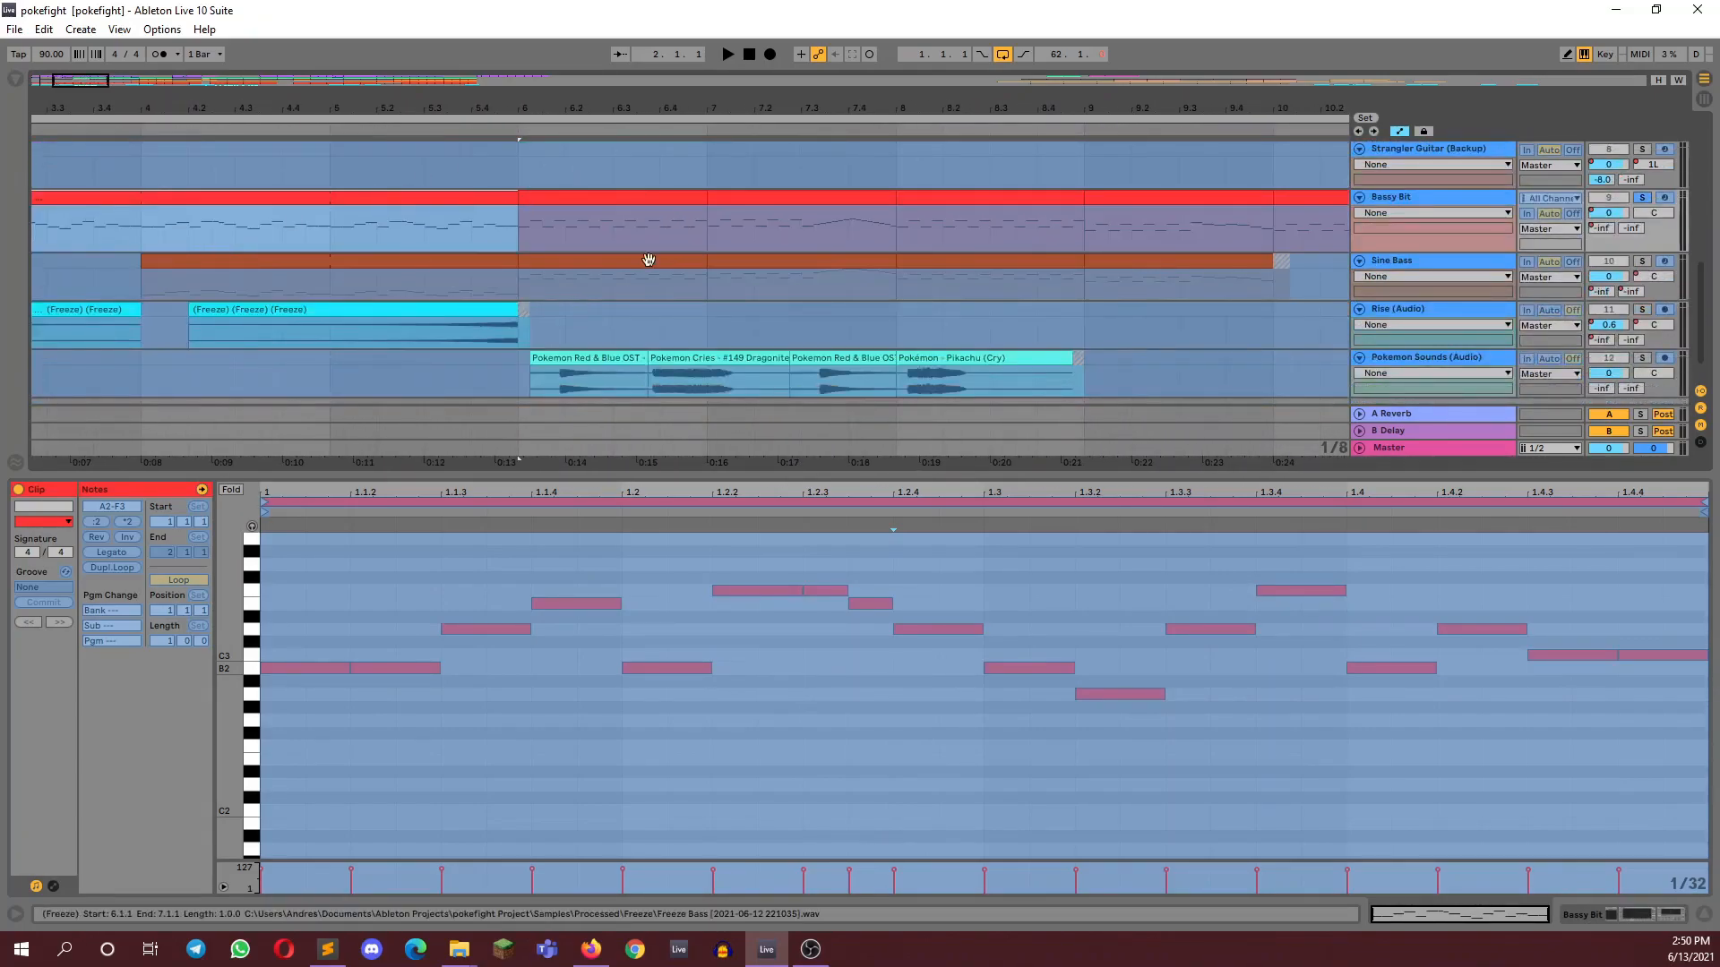
{"action": "left_click", "coordinate": [581, 215]}
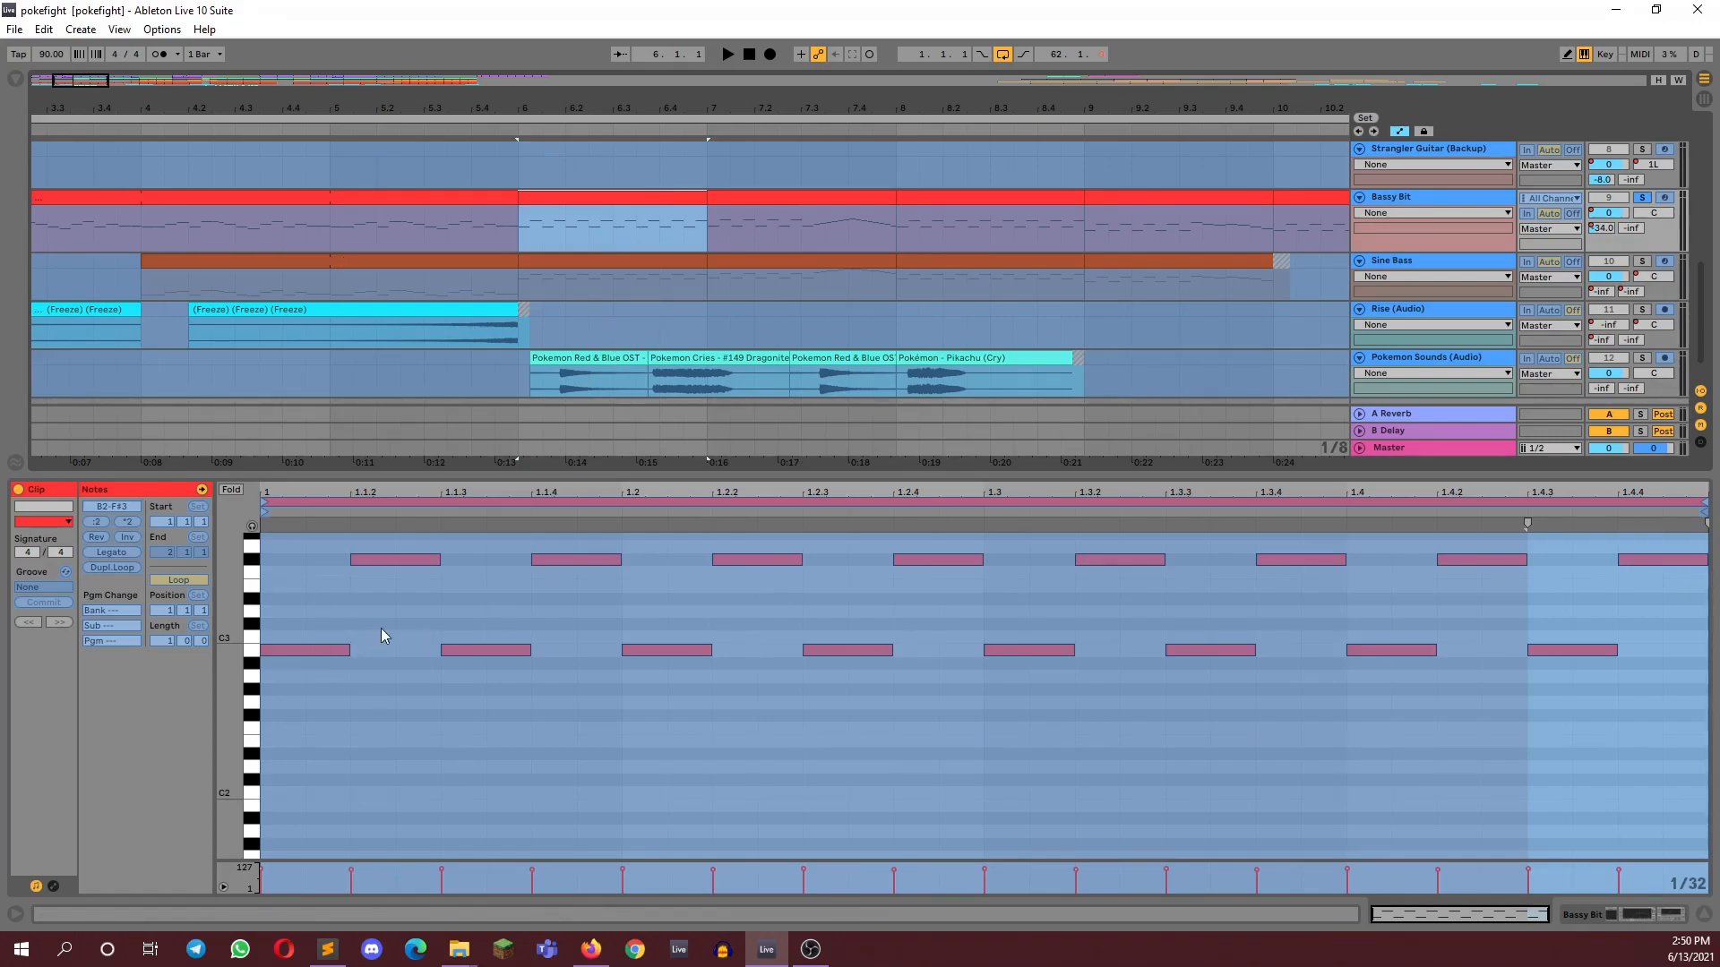
{"action": "left_click", "coordinate": [726, 56]}
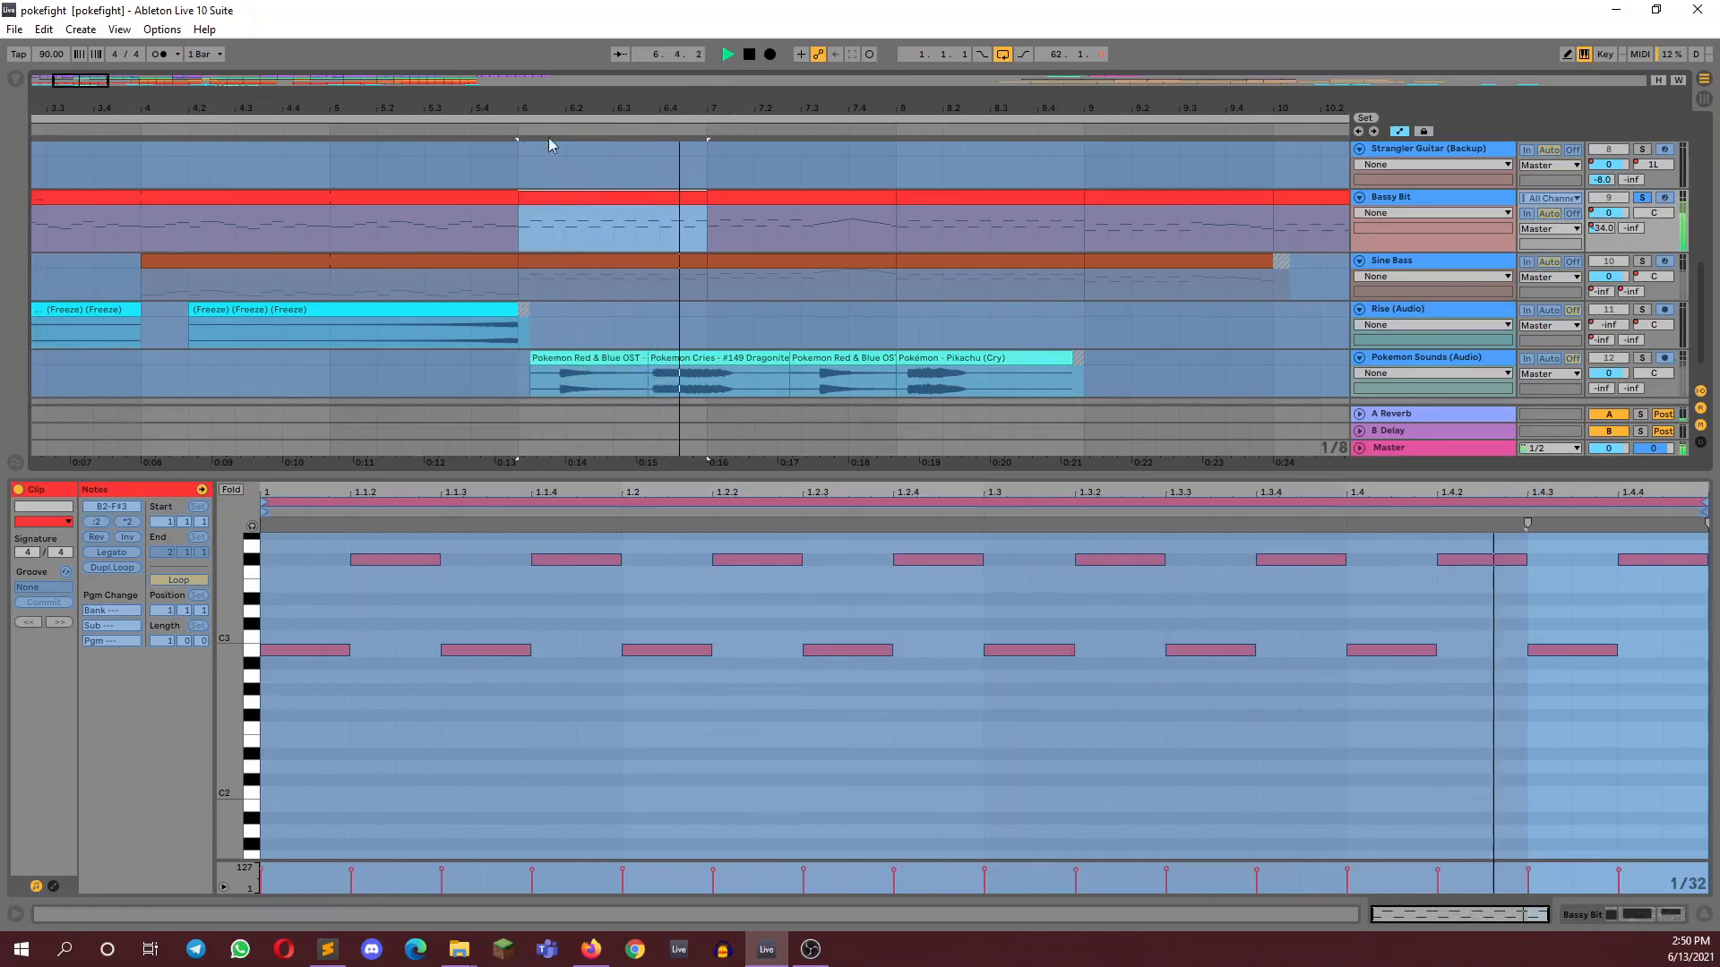
{"action": "left_click_drag", "start_coordinate": [71, 88], "coordinate": [94, 74]}
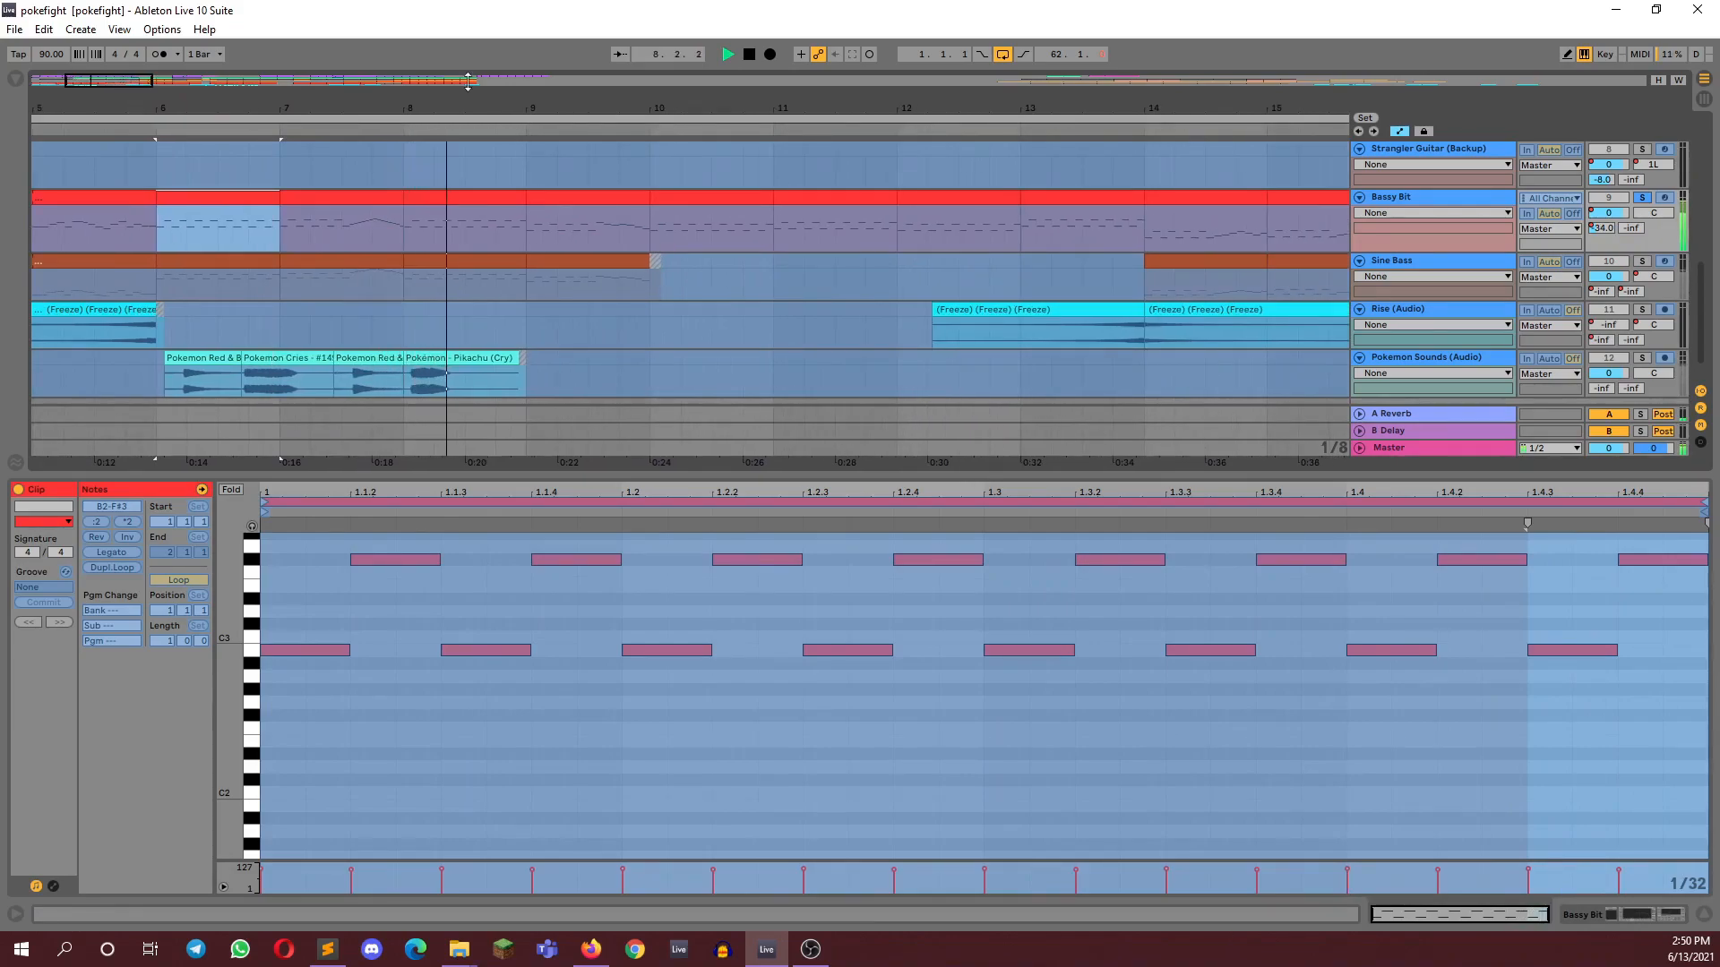
{"action": "left_click", "coordinate": [750, 55]}
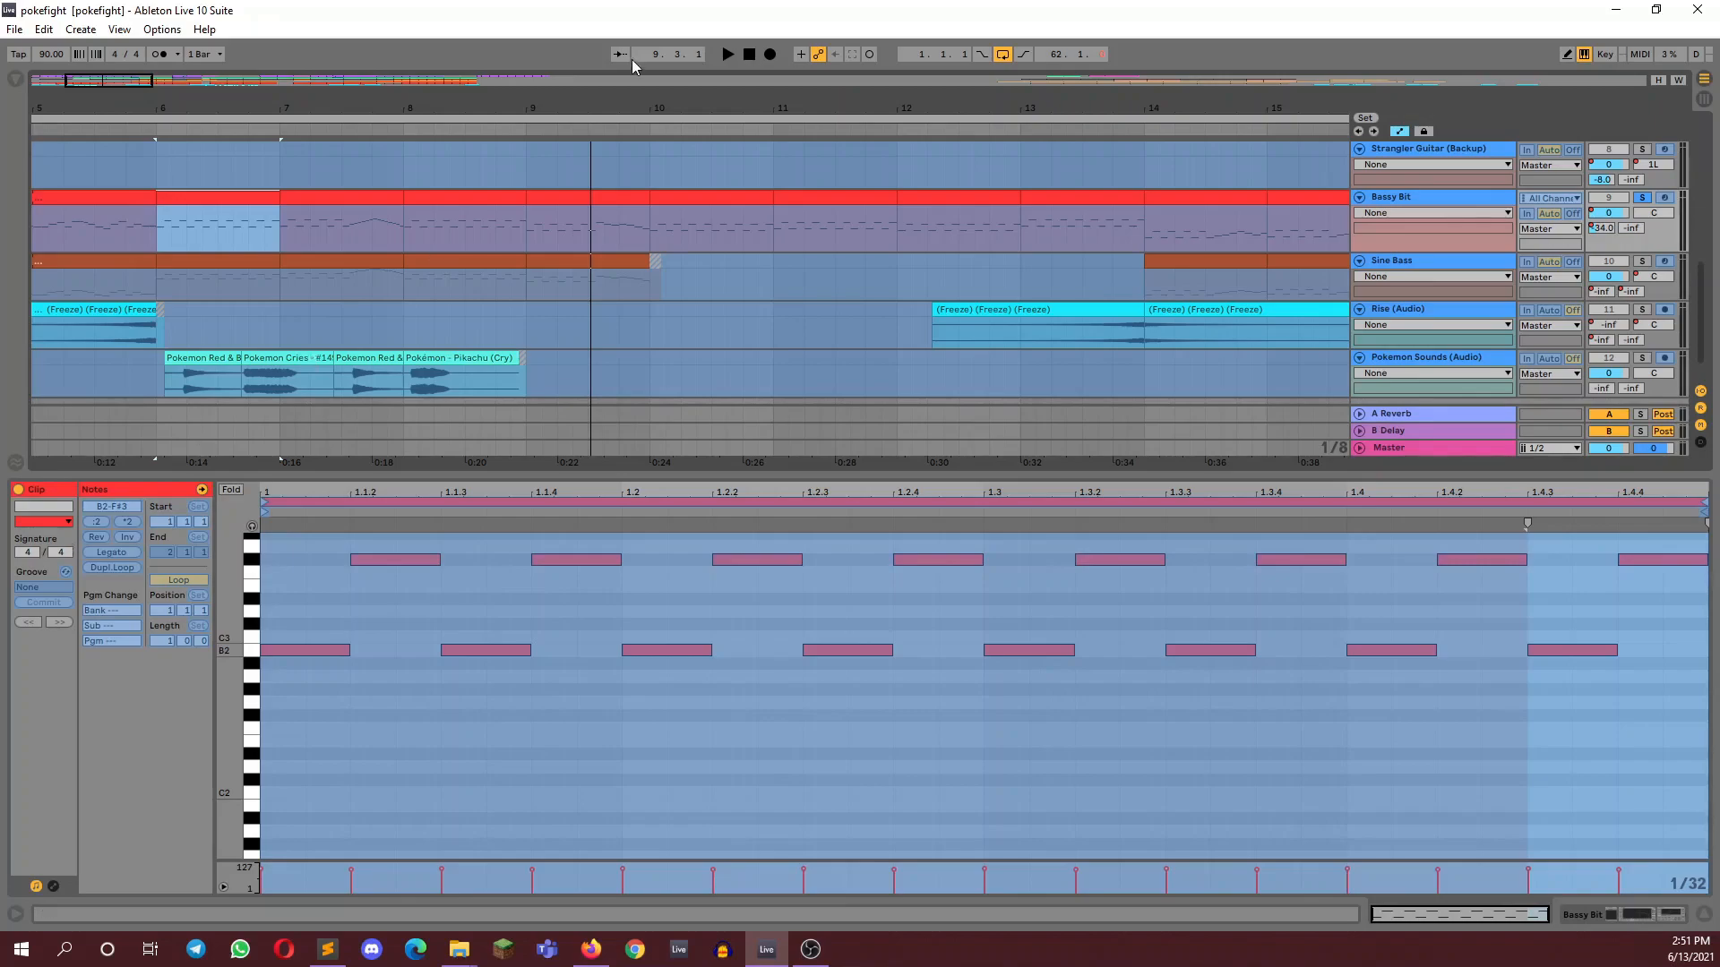
Listen to the Echoey (Melody) track on its own from bar 6 and open its clip at bar 14
{"action": "scroll", "coordinate": [411, 153], "scroll_direction": "up", "scroll_amount": 6}
{"action": "scroll", "coordinate": [564, 215], "scroll_direction": "up", "scroll_amount": 2}
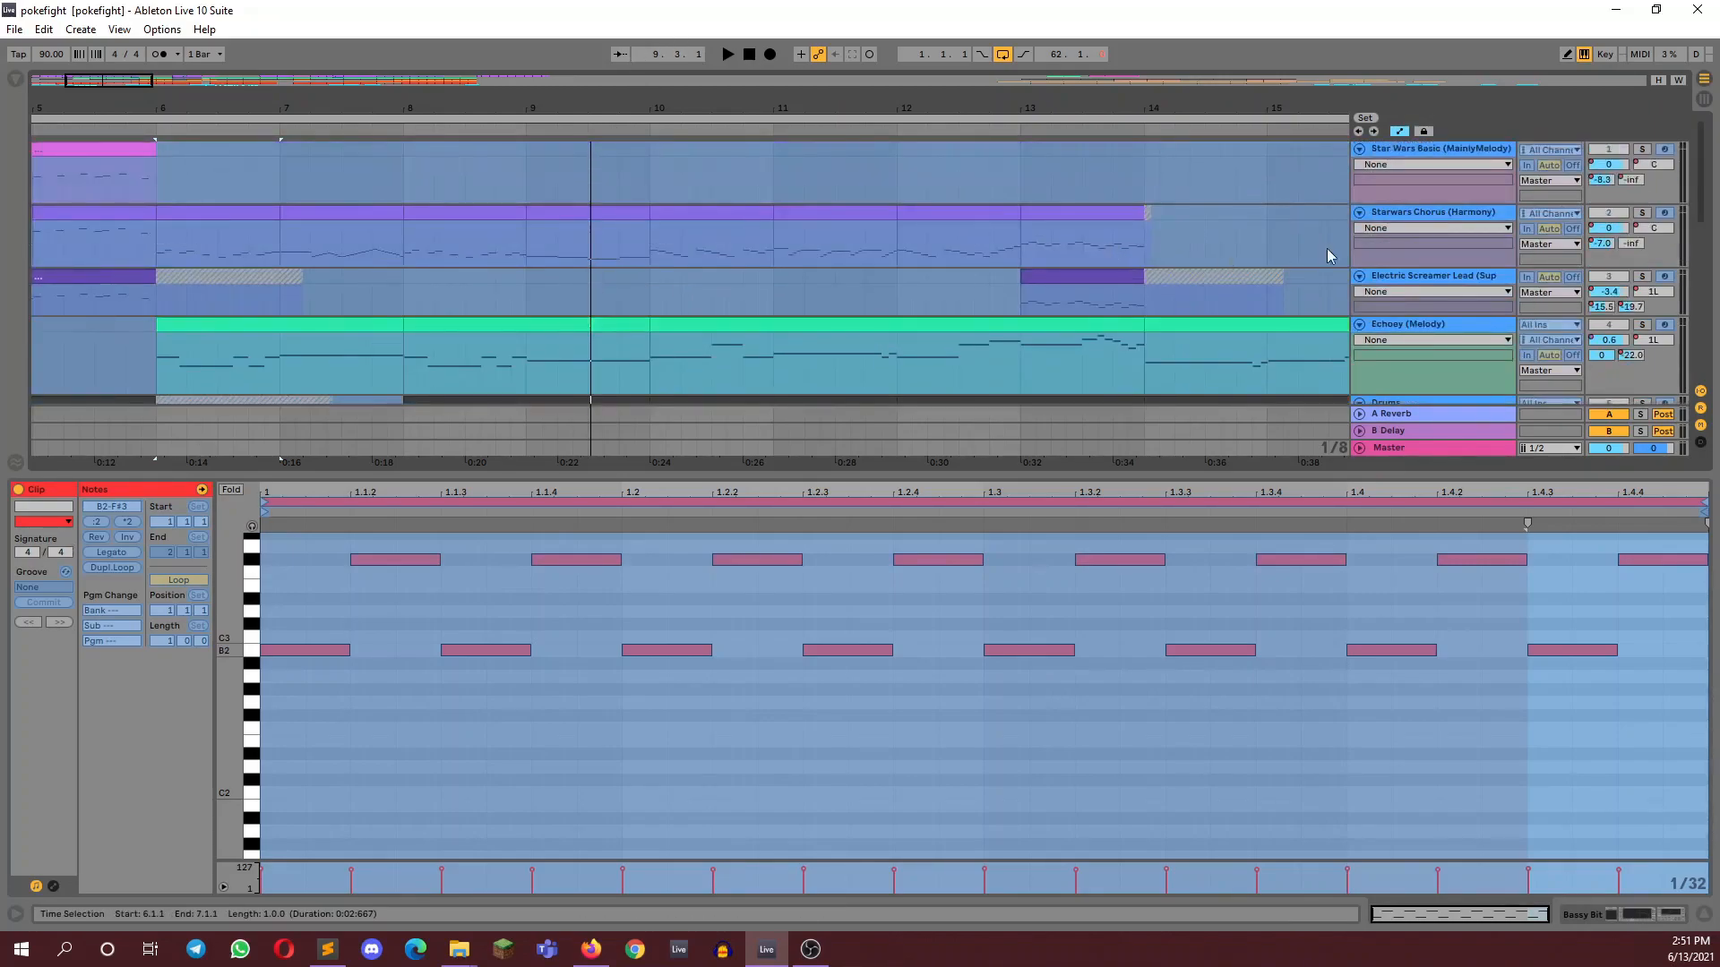
{"action": "key", "text": "space"}
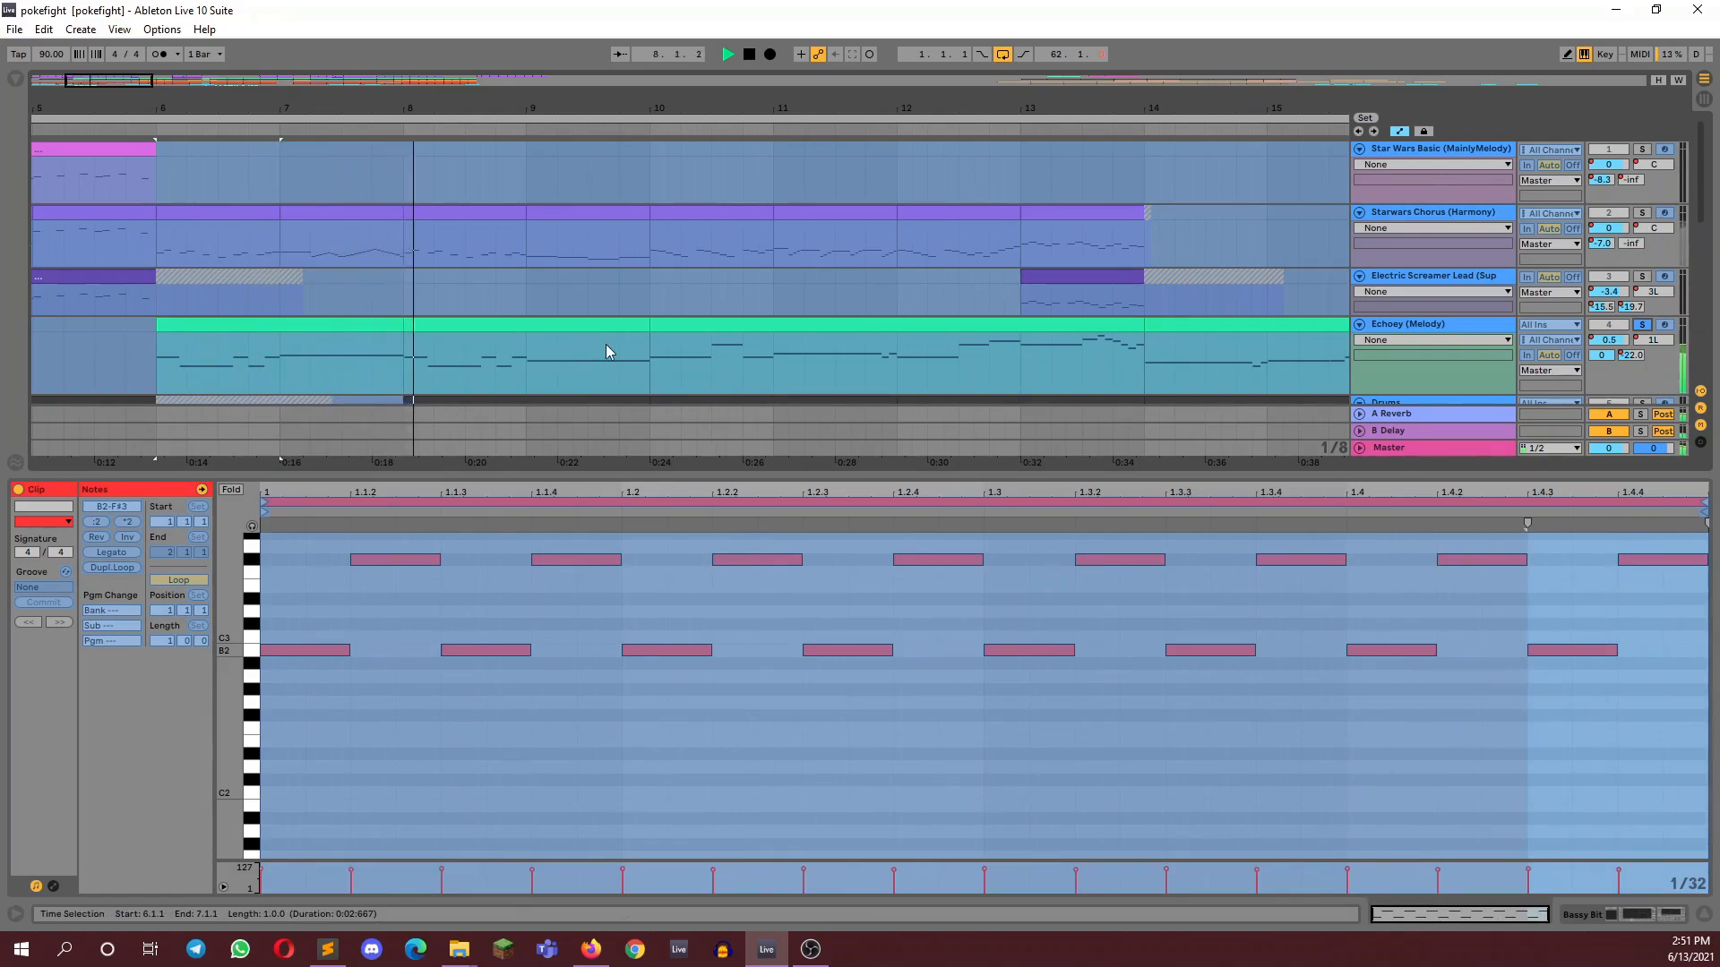
{"action": "left_click_drag", "start_coordinate": [108, 81], "coordinate": [163, 47]}
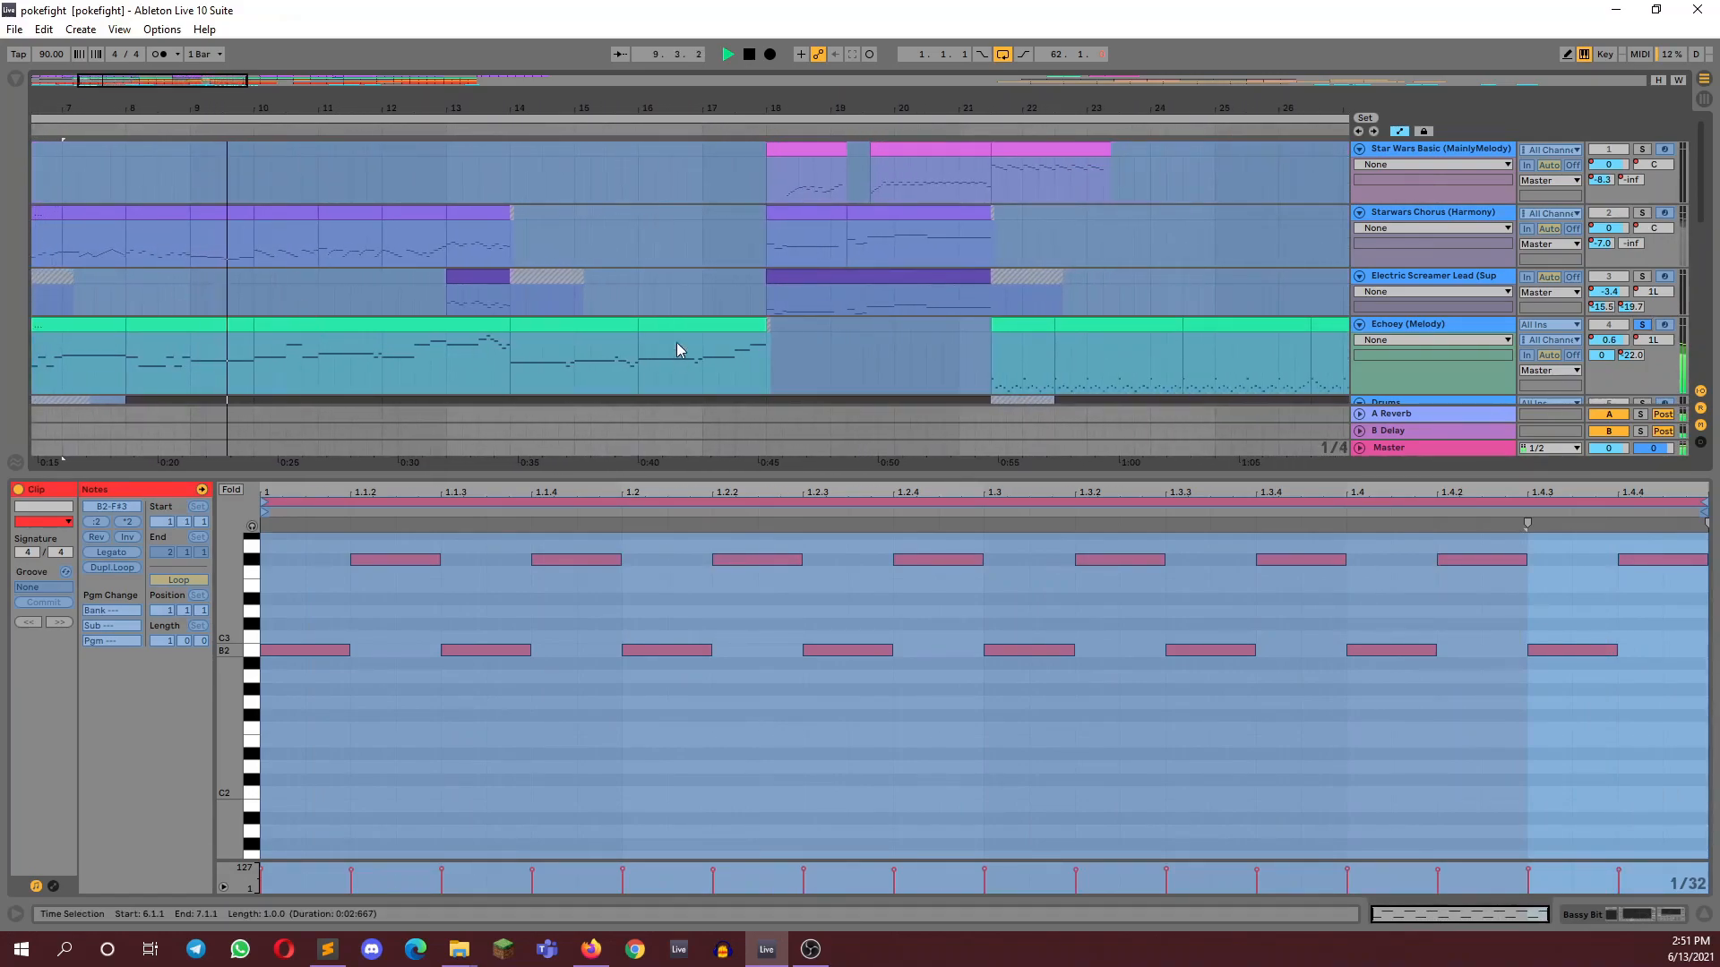
{"action": "left_click", "coordinate": [594, 326]}
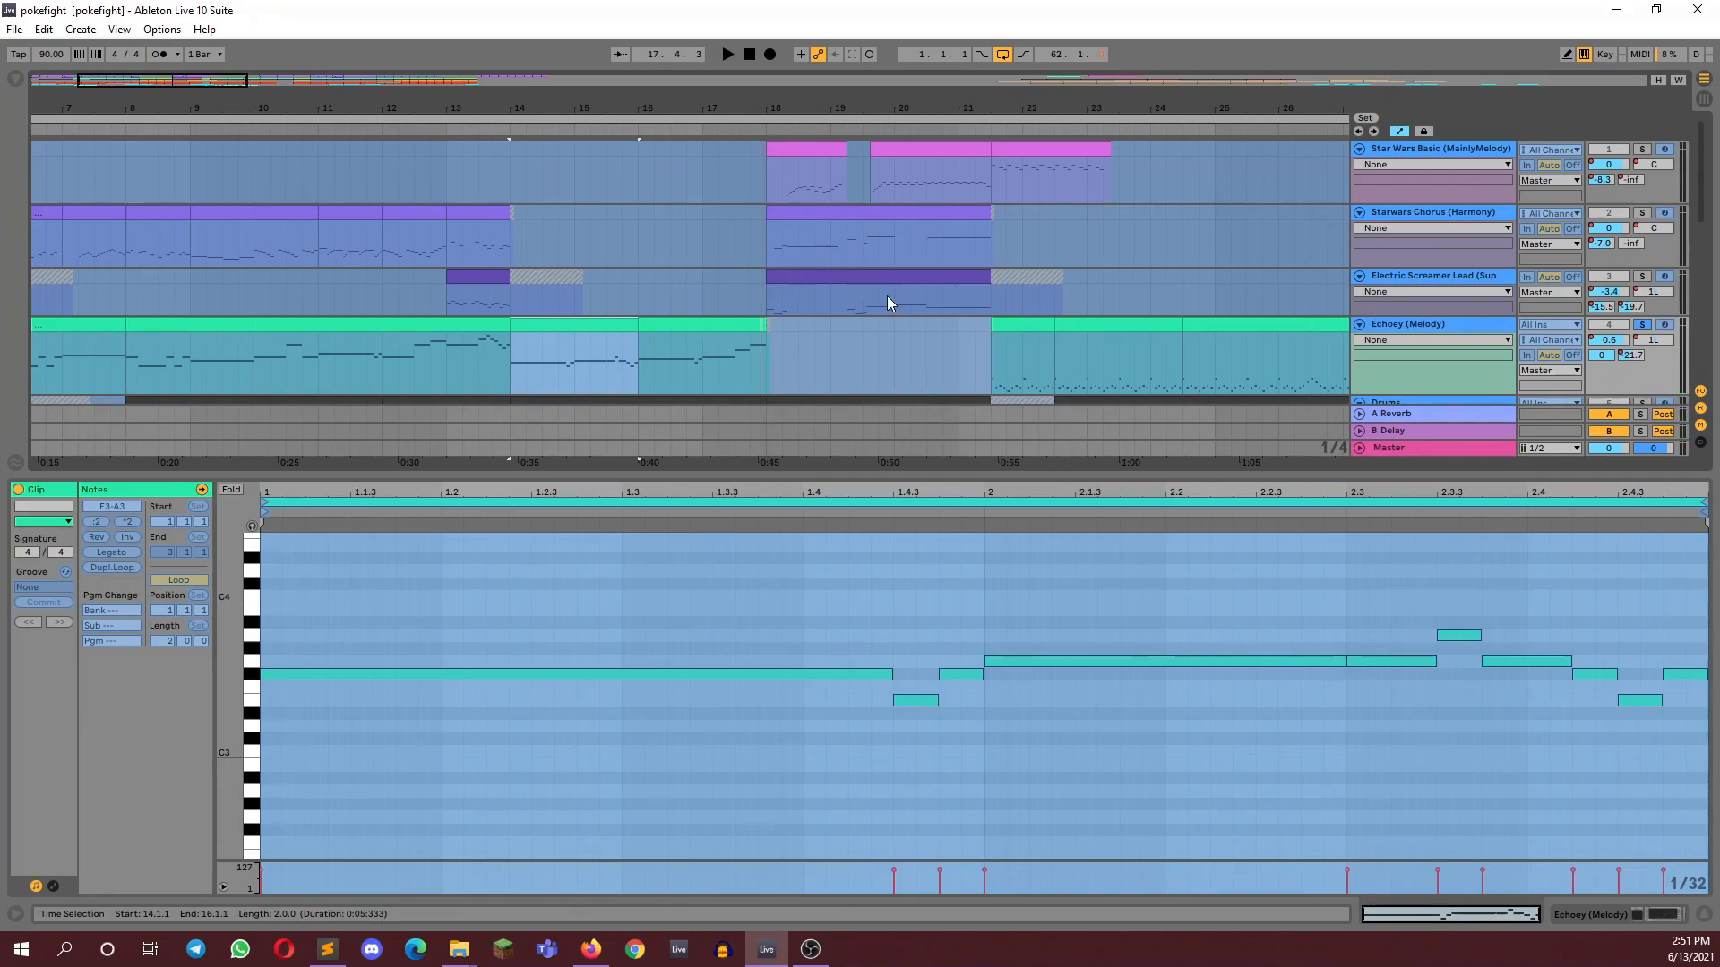
Open the Echoey (Melody) clip starting at 34.3.1 and listen to it soloed
{"action": "left_click_drag", "start_coordinate": [180, 80], "coordinate": [202, 34]}
{"action": "left_click", "coordinate": [1205, 352]}
{"action": "key", "text": "space"}
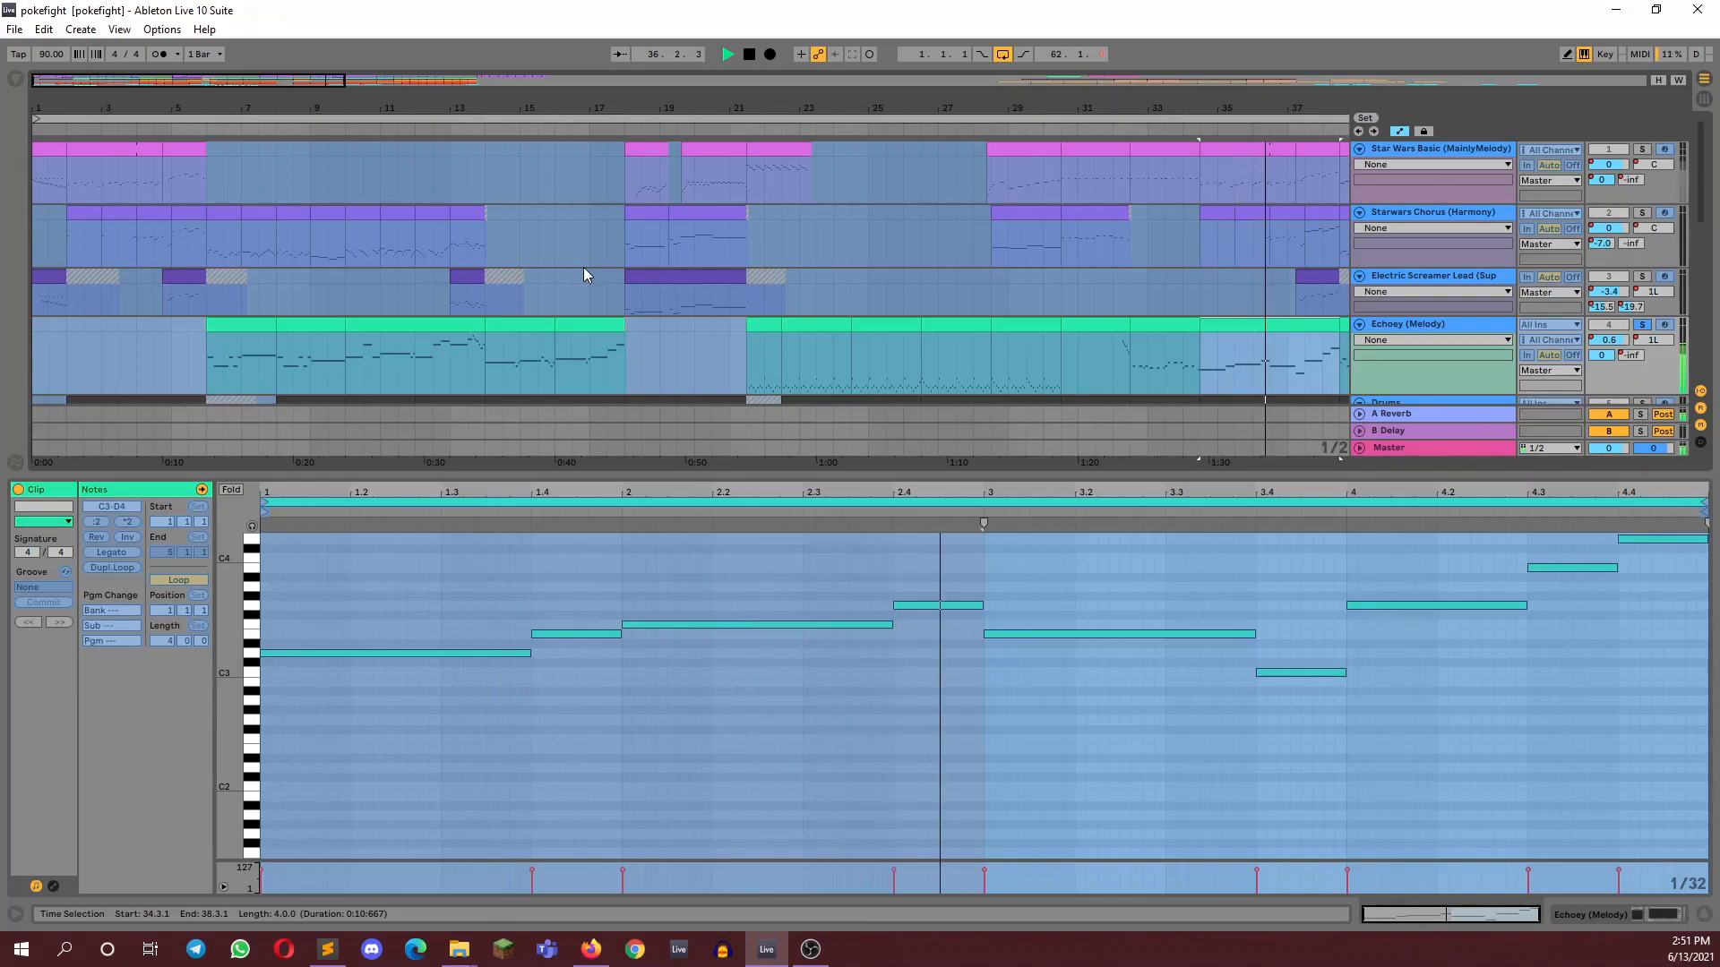
{"action": "key", "text": "space"}
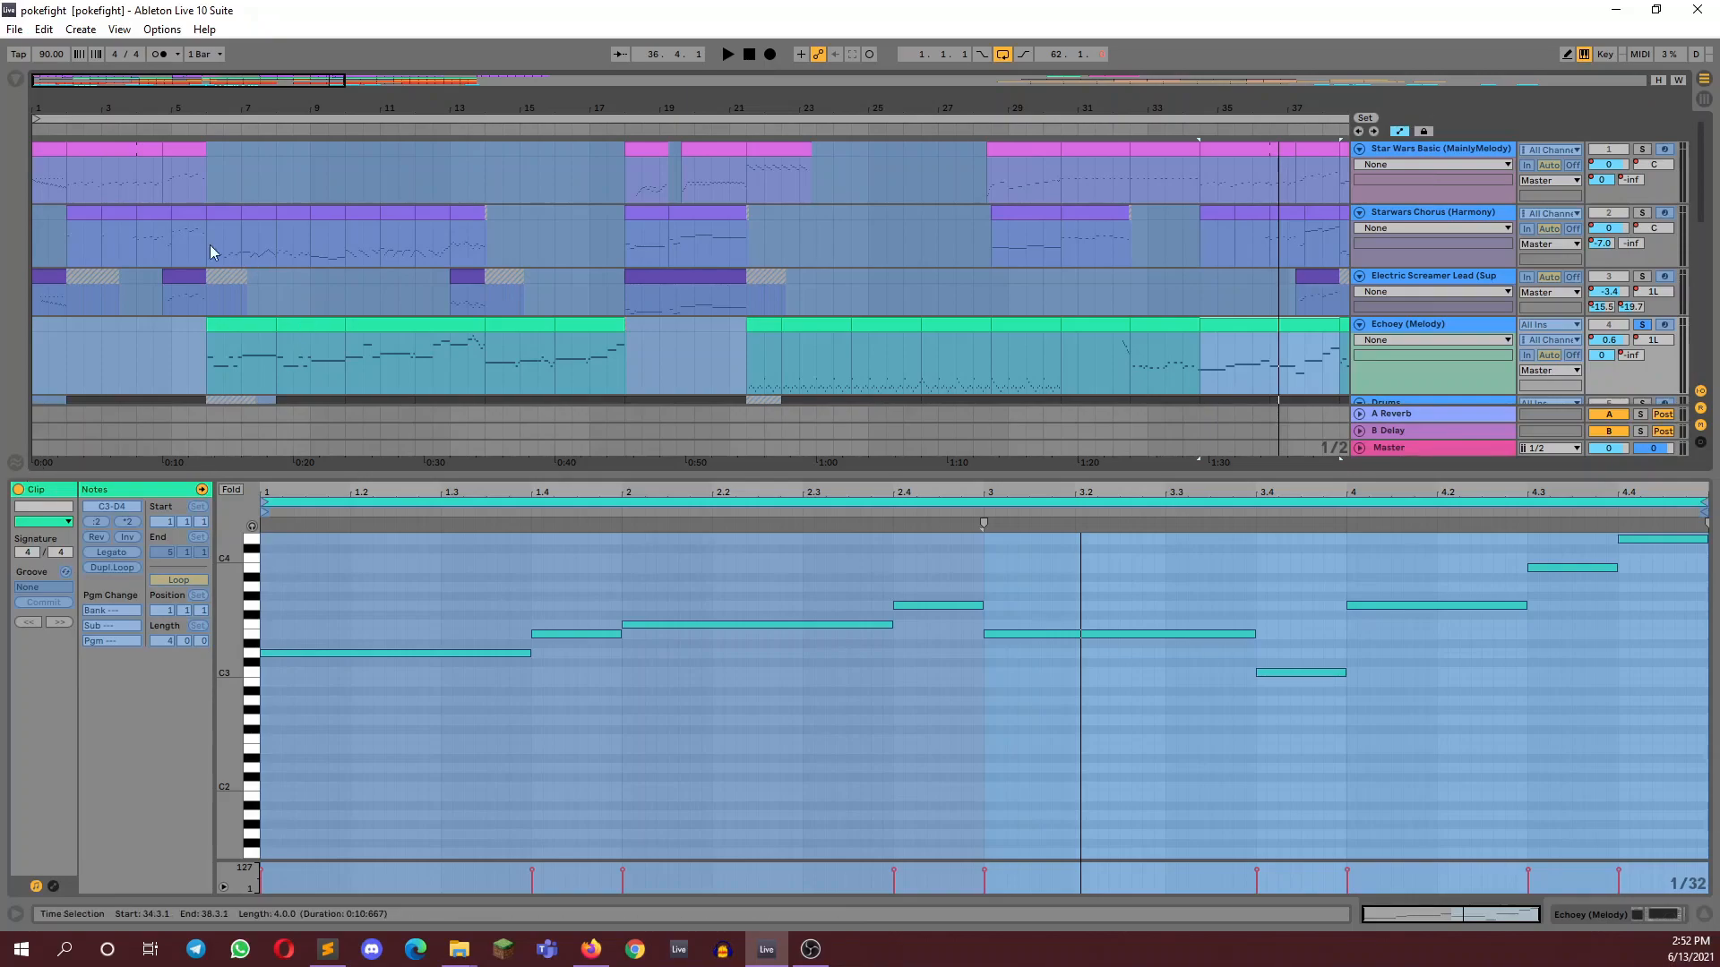
Open the Starwars Chorus (Harmony) clip at bar 11, solo its track and listen to it
{"action": "left_click_drag", "start_coordinate": [200, 80], "coordinate": [216, 80]}
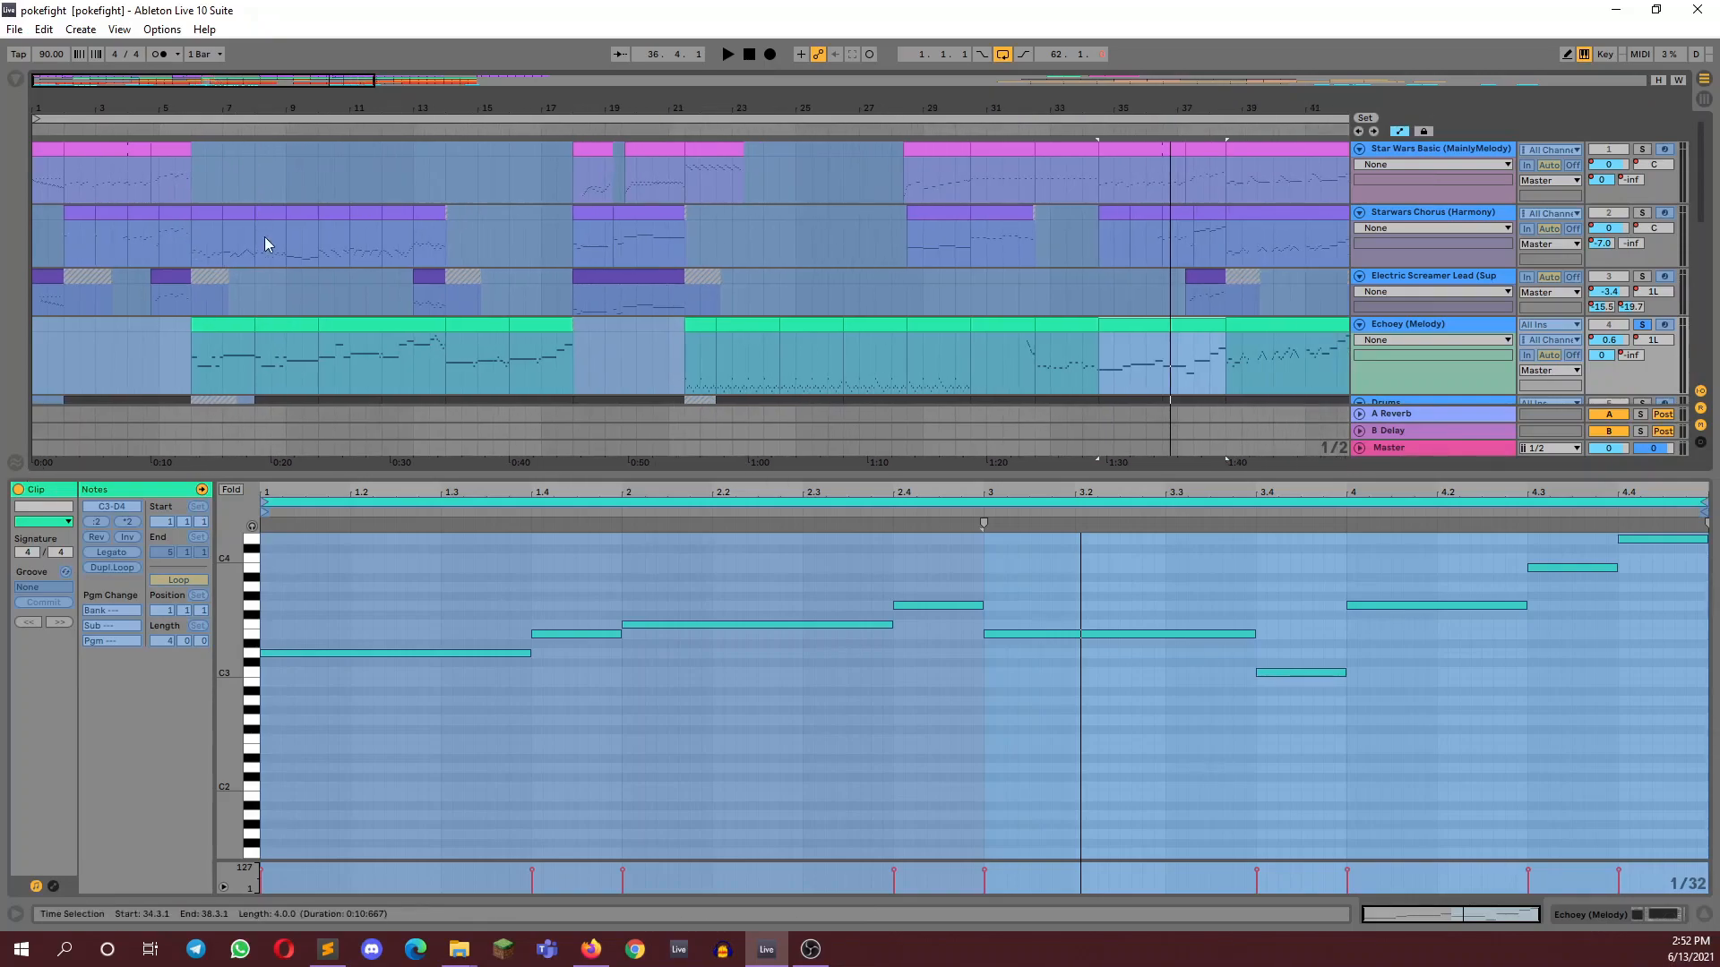
{"action": "left_click", "coordinate": [360, 222]}
{"action": "left_click", "coordinate": [1641, 213]}
{"action": "key", "text": "space"}
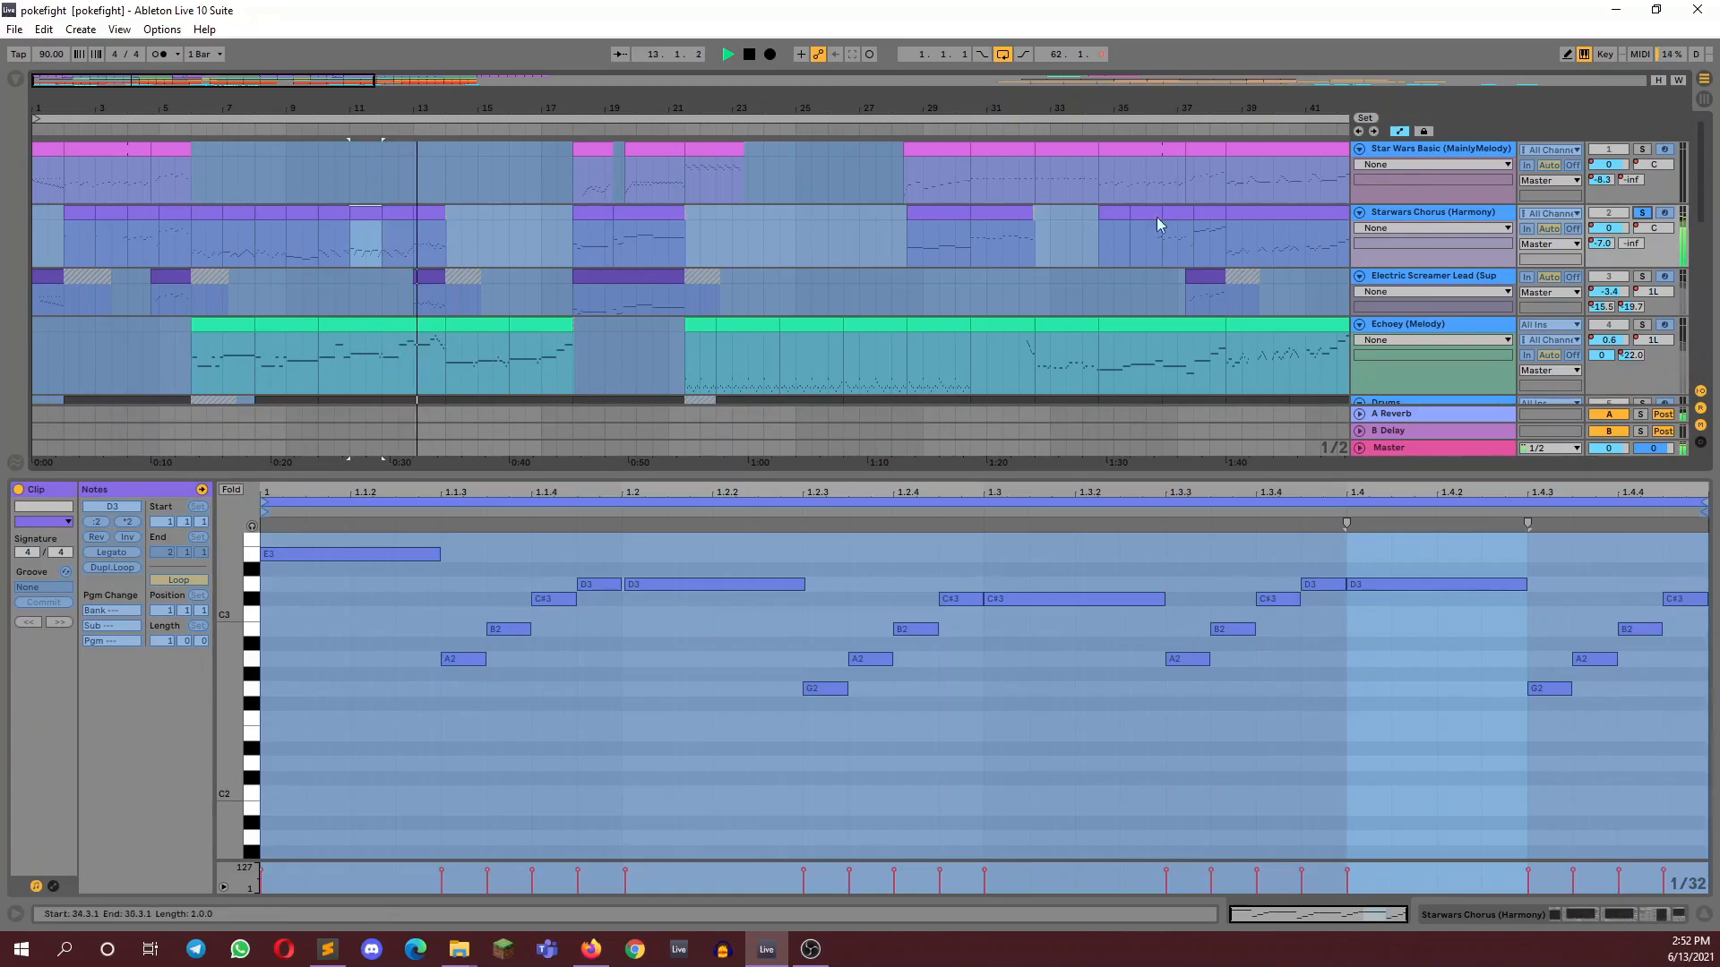
{"action": "key", "text": "space"}
Clear the solo on the Starwars Chorus (Harmony) track and mute the Drums track
{"action": "scroll", "coordinate": [1637, 269], "scroll_direction": "down", "scroll_amount": 2}
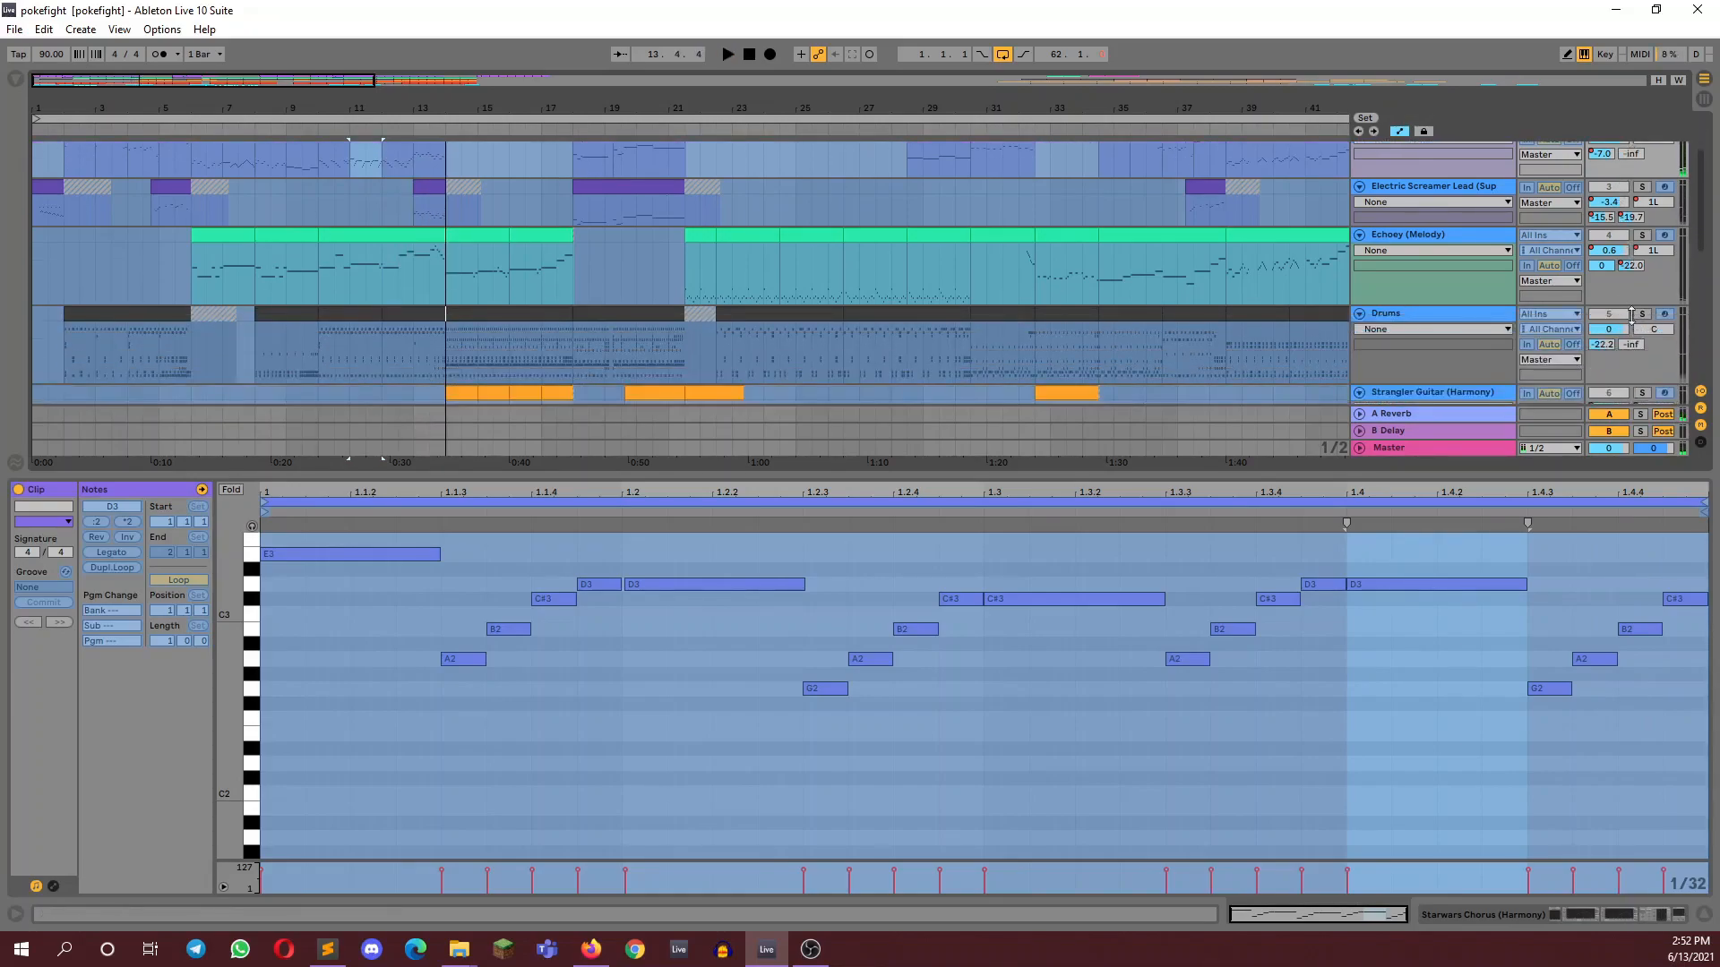
{"action": "scroll", "coordinate": [1647, 188], "scroll_direction": "up", "scroll_amount": 2}
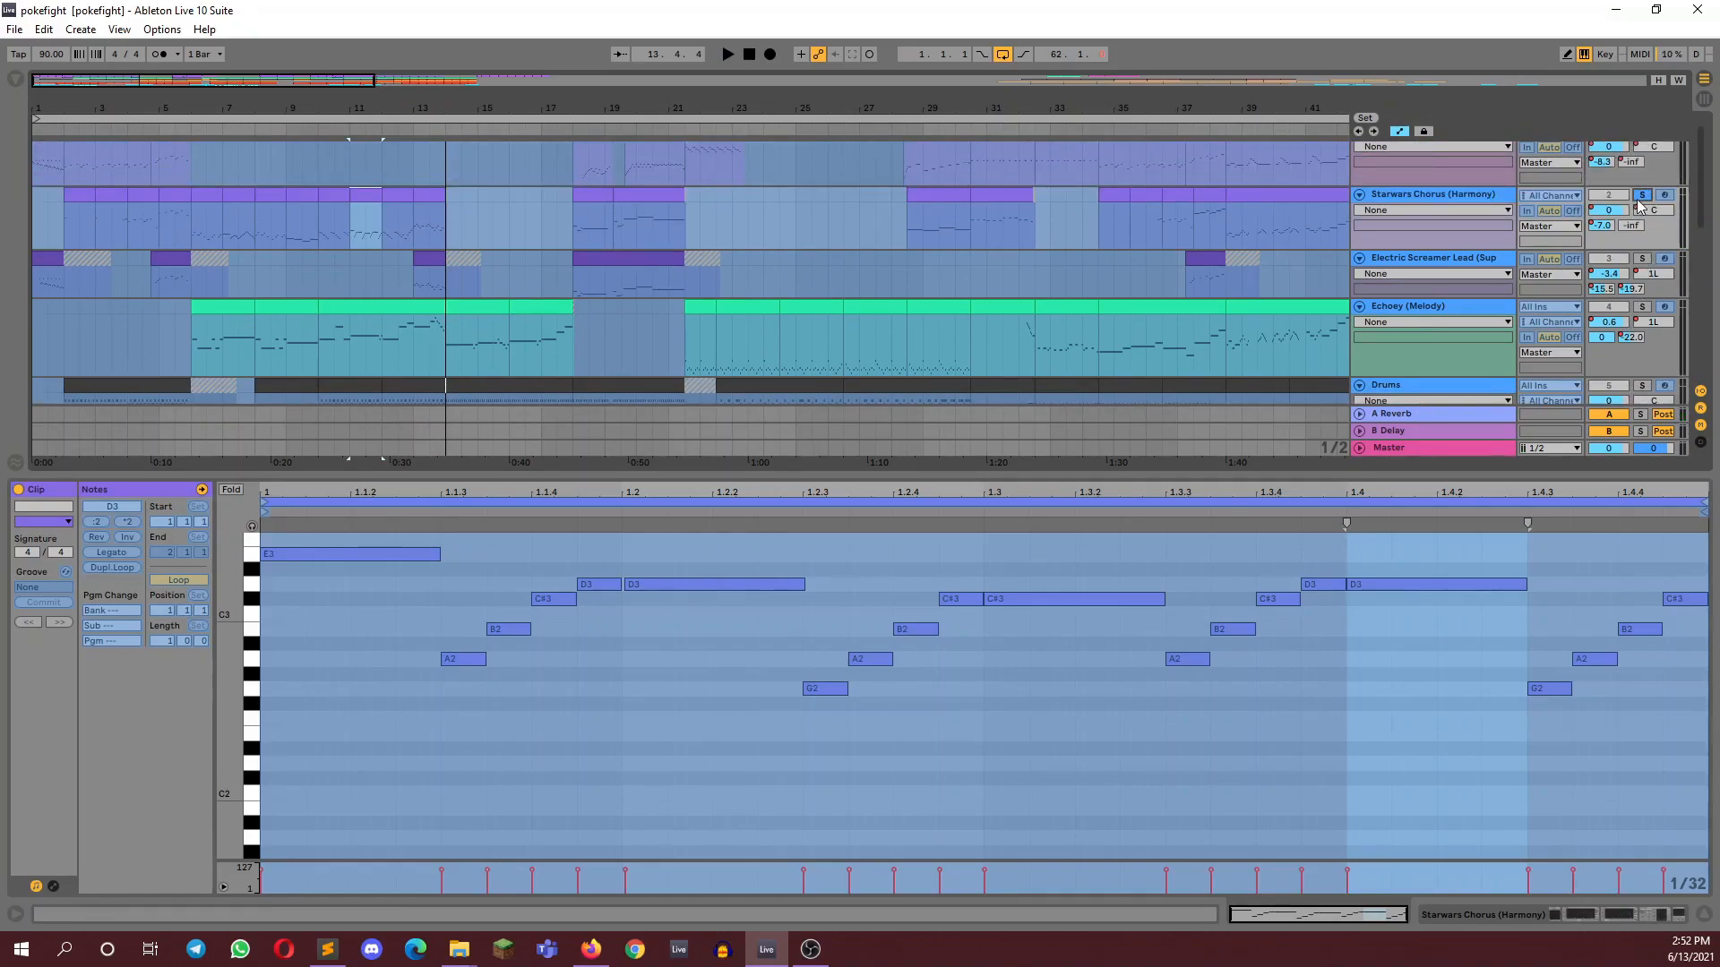
{"action": "scroll", "coordinate": [1522, 367], "scroll_direction": "down", "scroll_amount": 2}
{"action": "left_click", "coordinate": [1610, 315]}
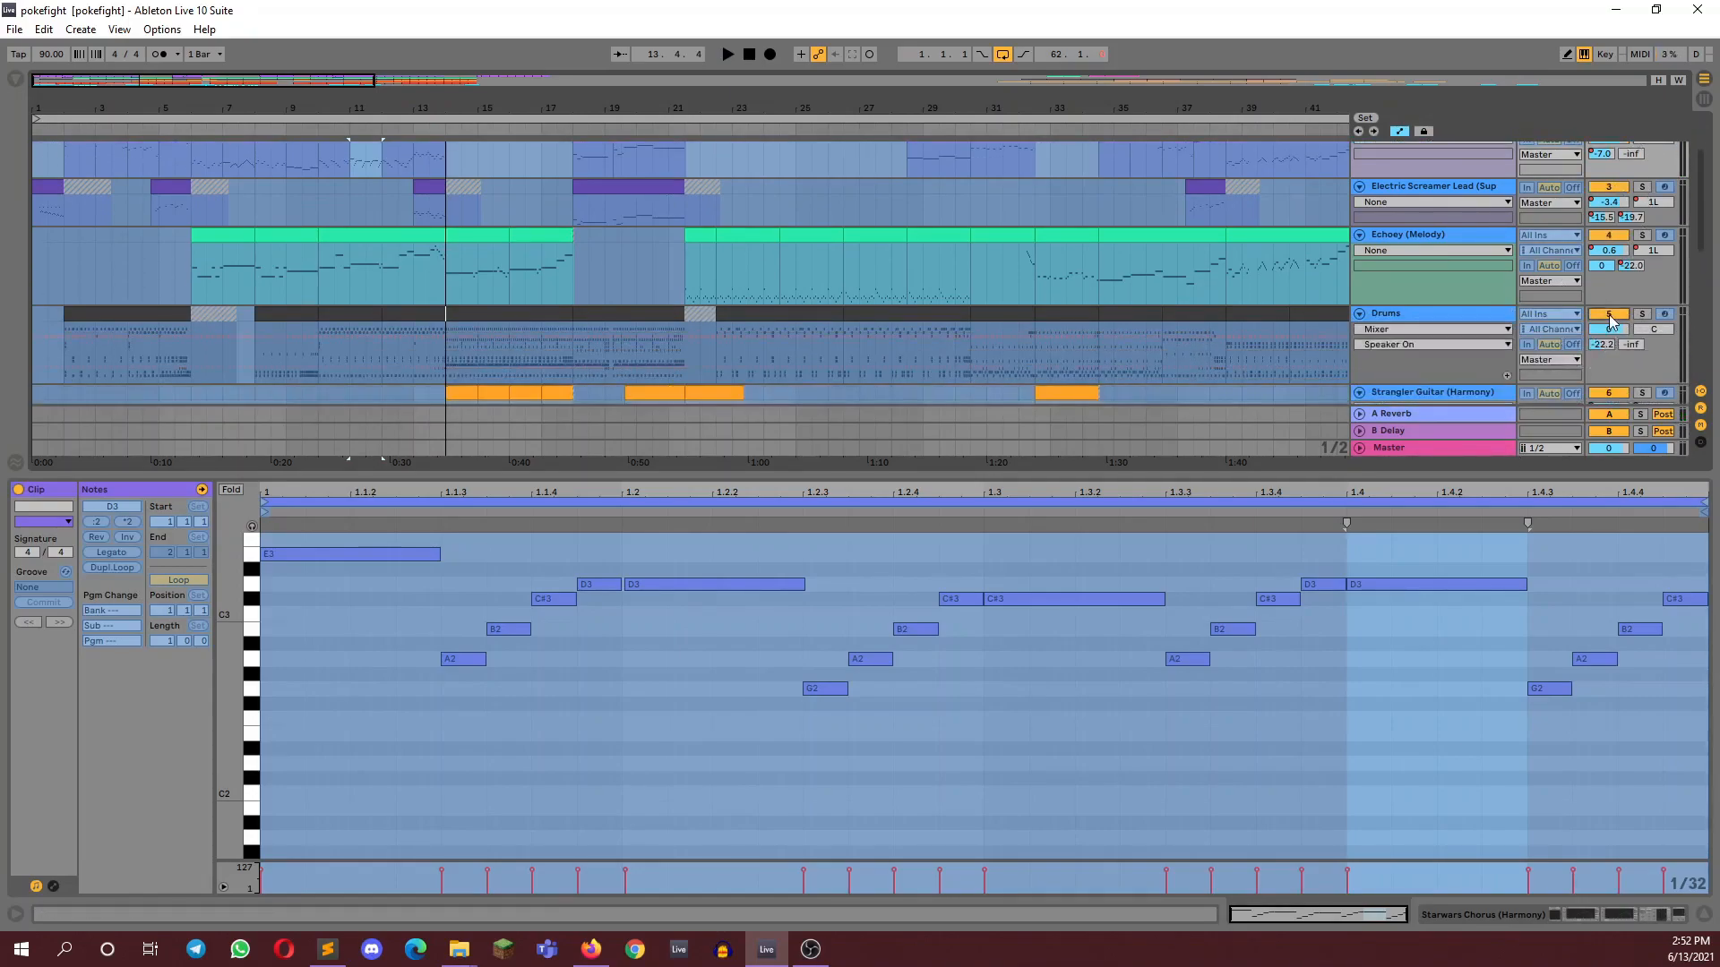
Open the Starwars Chorus (Harmony) clip at bar 10 and listen to it together with the other tracks
{"action": "scroll", "coordinate": [1346, 257], "scroll_direction": "up", "scroll_amount": 2}
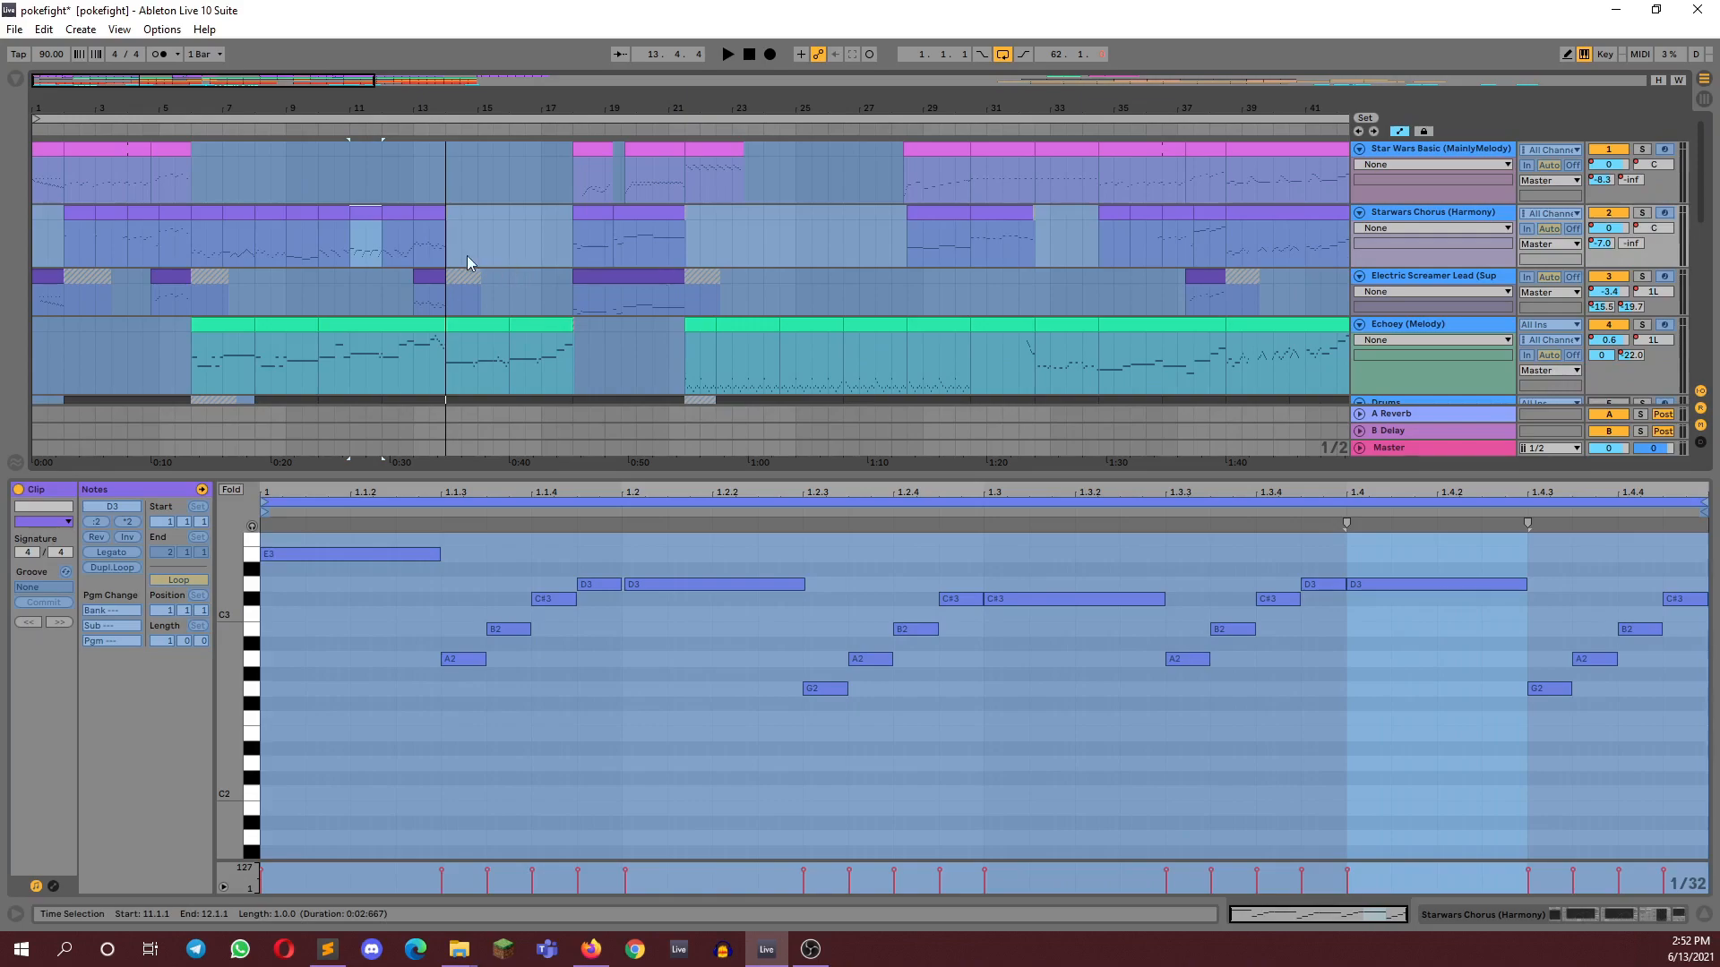
{"action": "left_click", "coordinate": [328, 215]}
{"action": "key", "text": "space"}
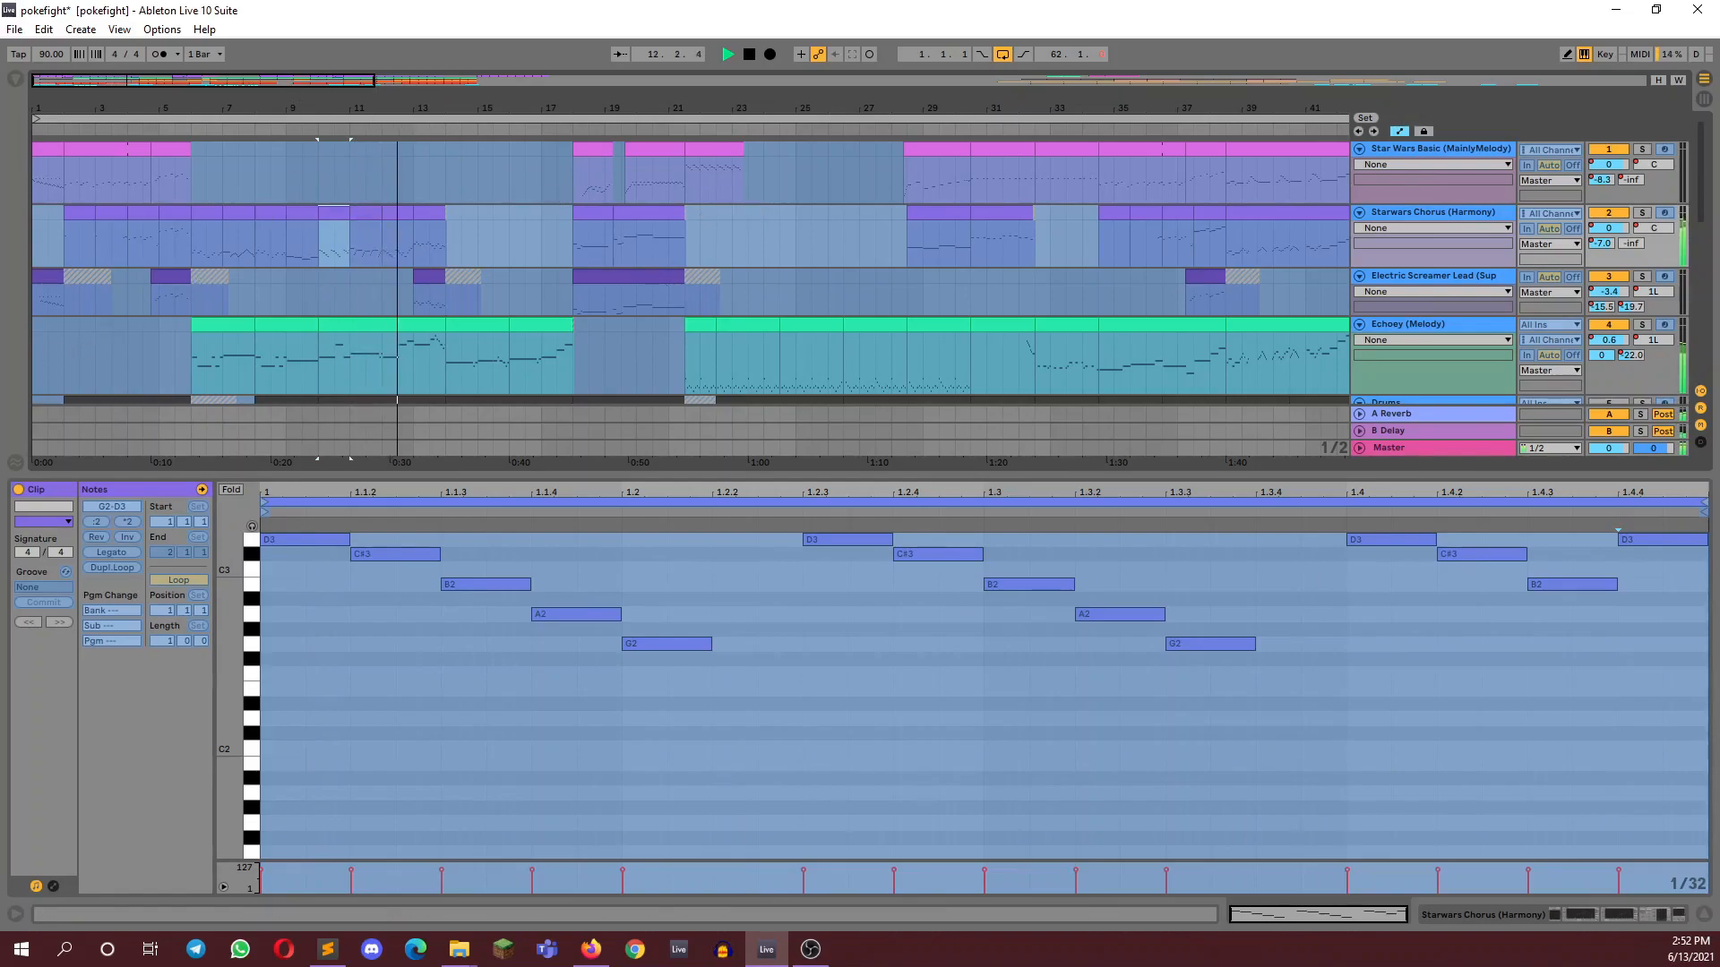
{"action": "key", "text": "space"}
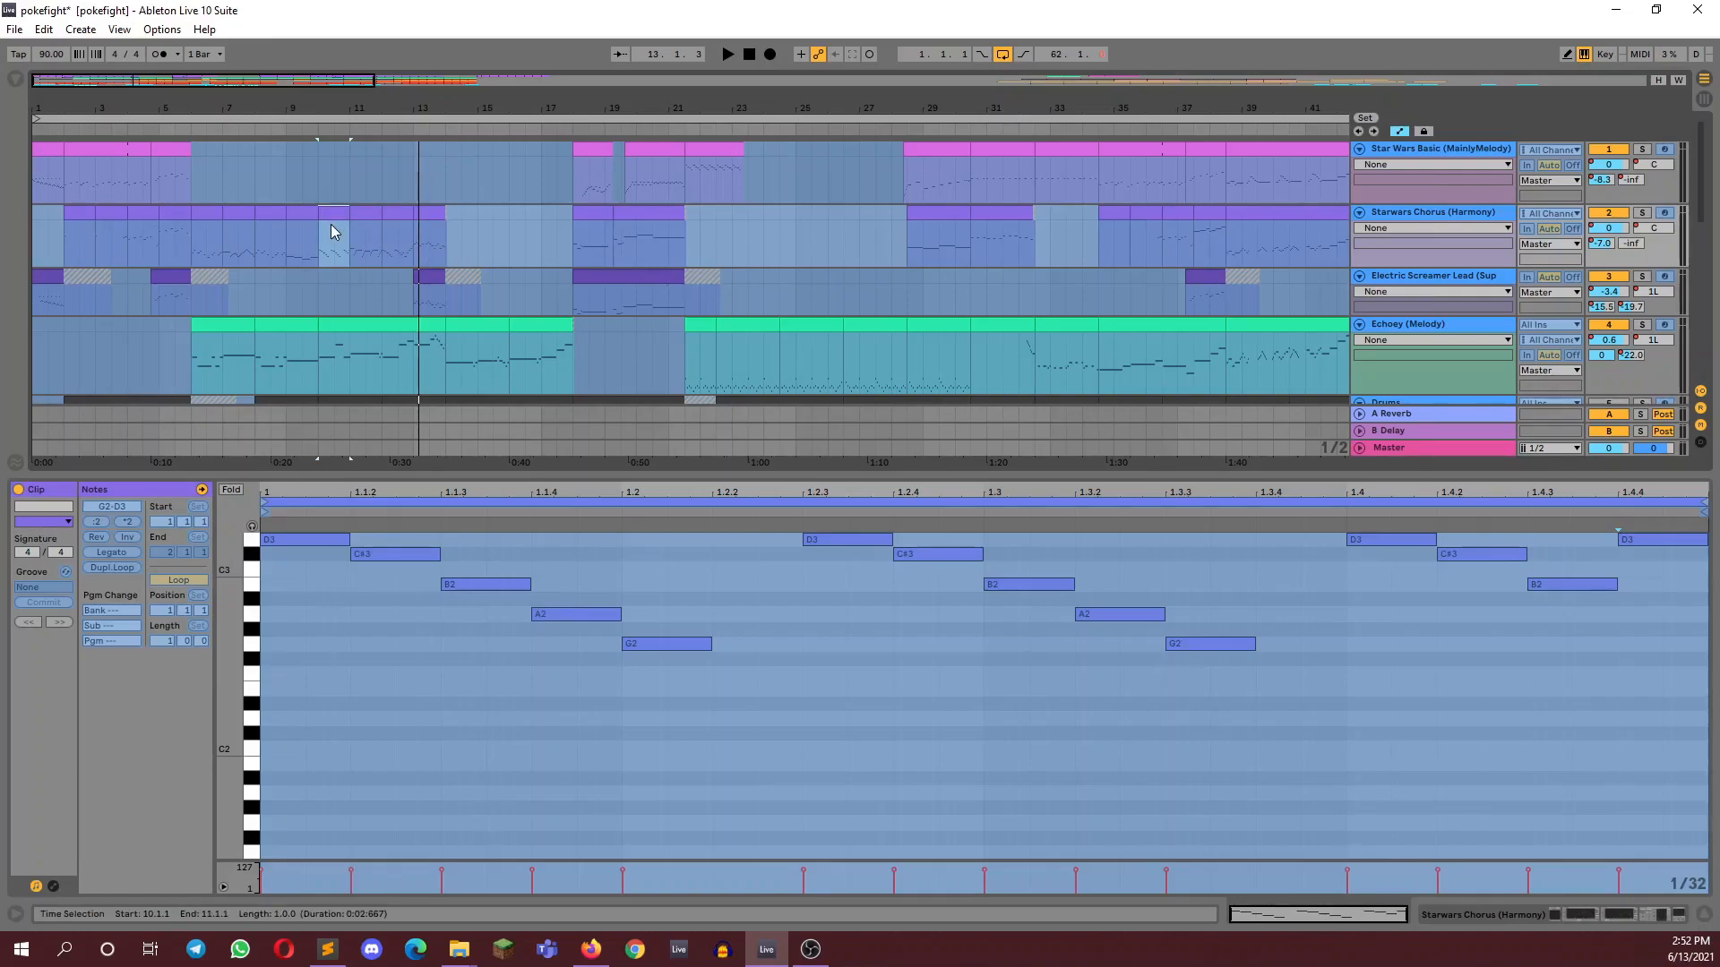
Show the notes of the four-bar Echoey (Melody) clip starting at bar 10
{"action": "left_click", "coordinate": [329, 324]}
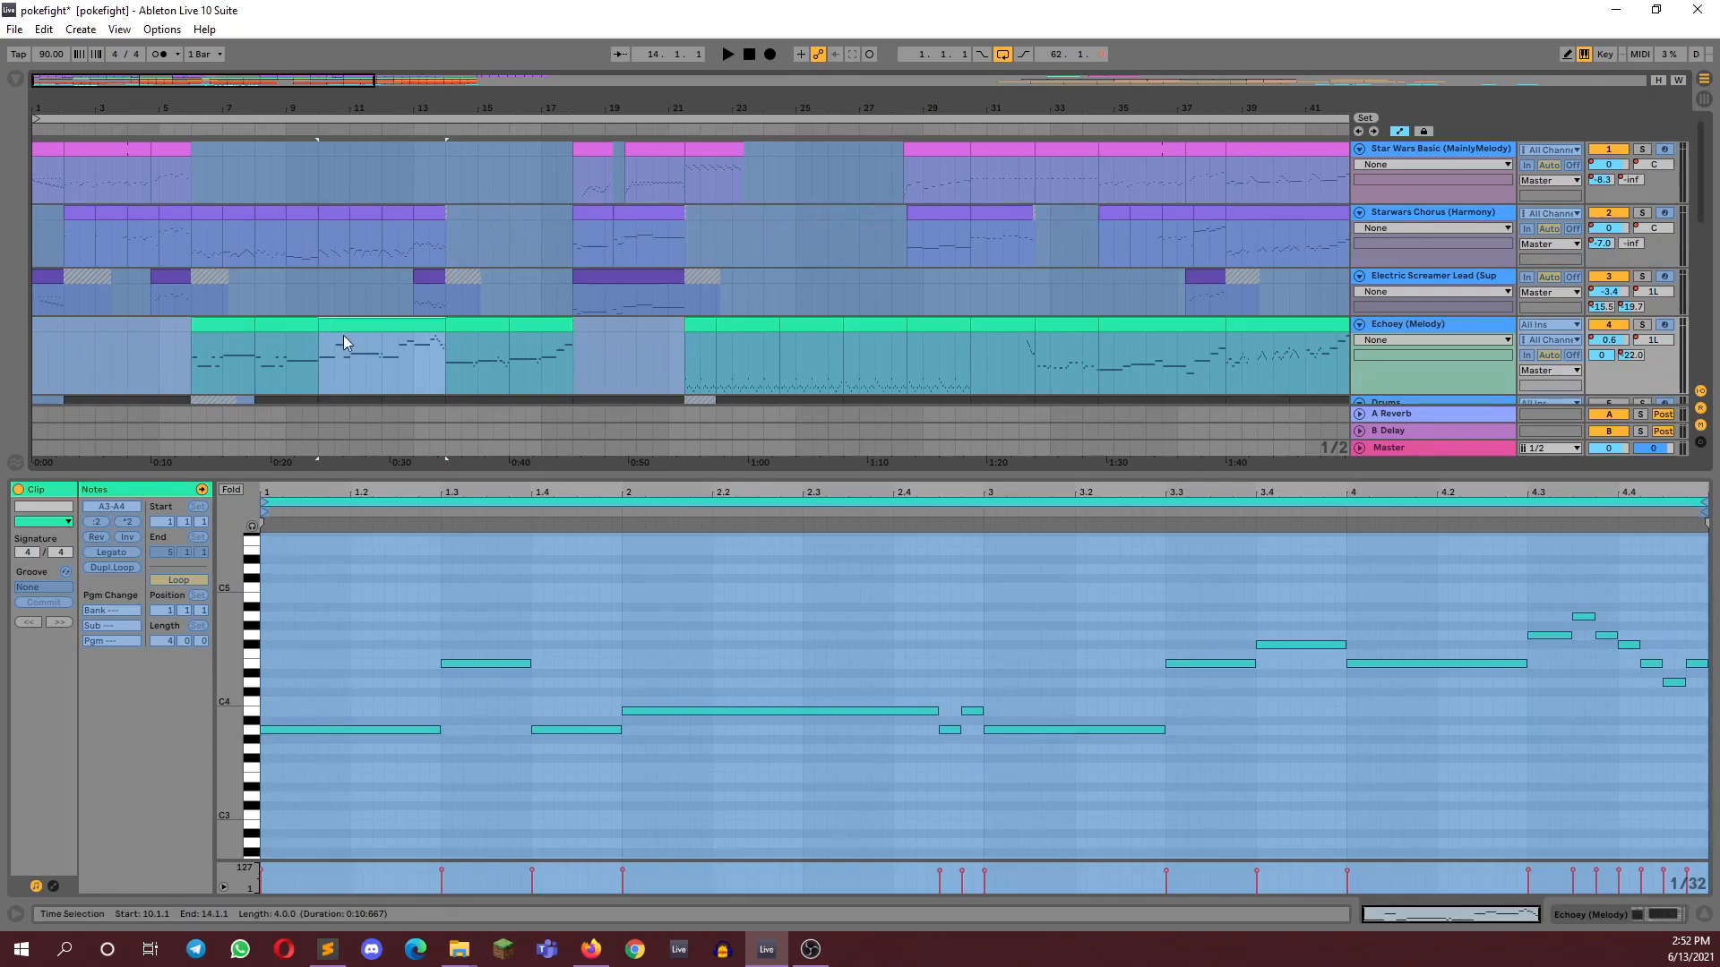
{"action": "left_click_drag", "start_coordinate": [300, 82], "coordinate": [303, 47]}
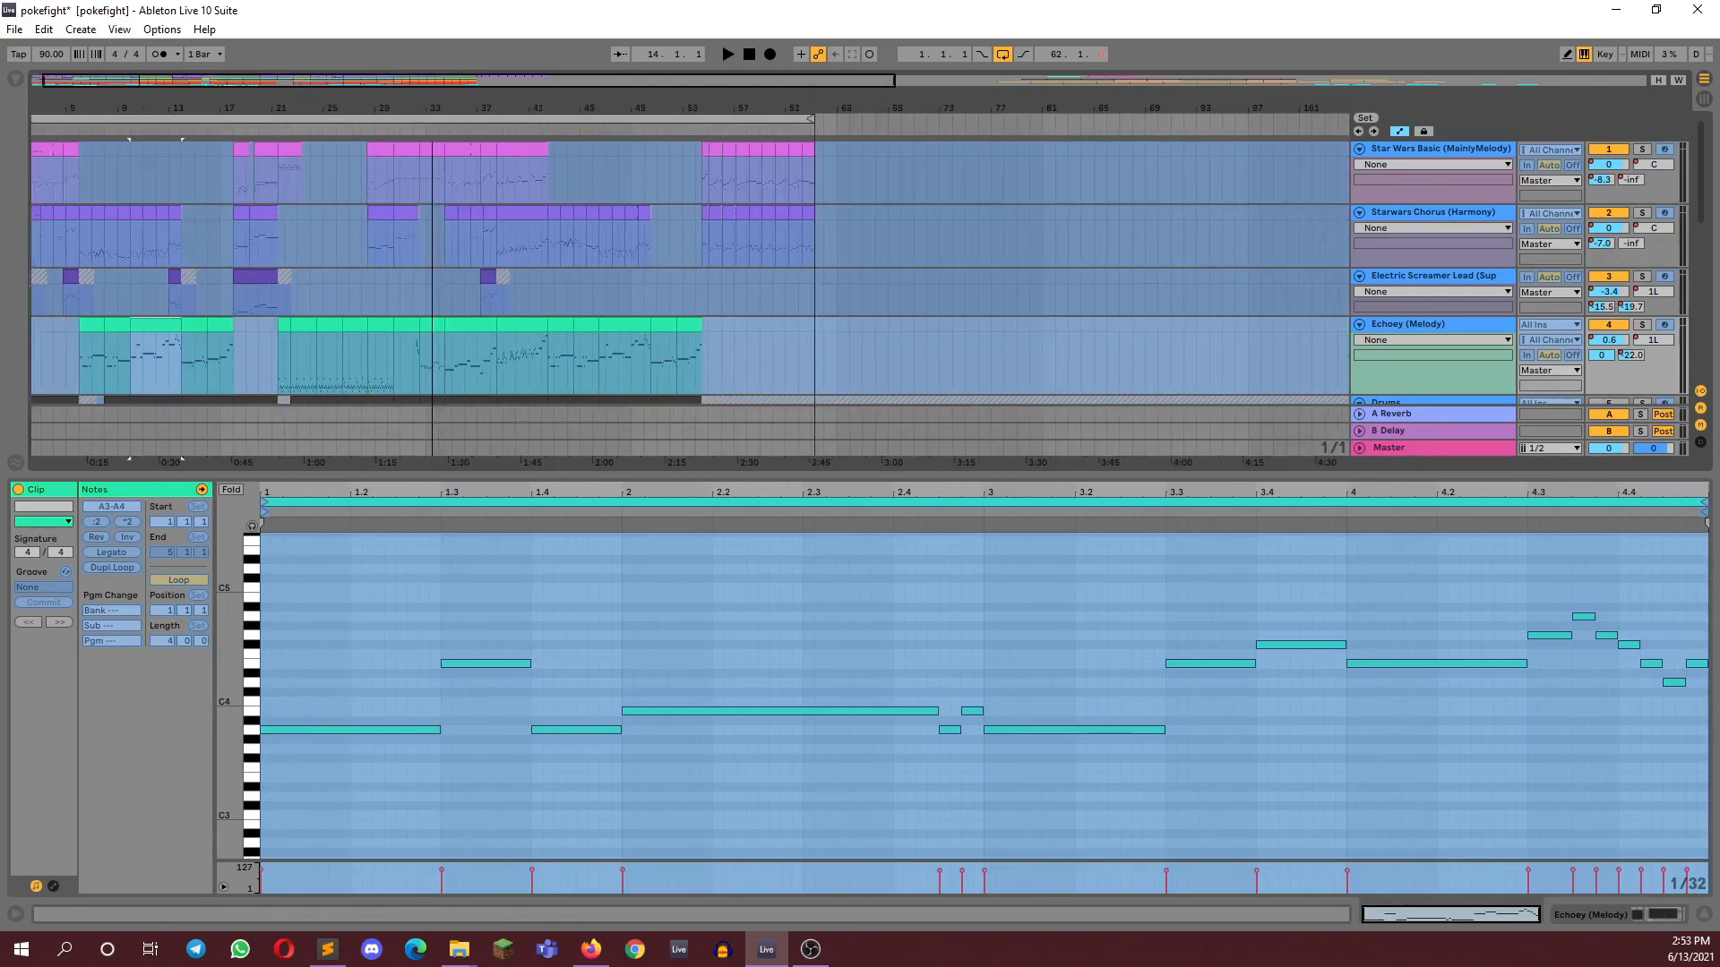
Open the four-bar Starwars Chorus (Harmony) clip starting at bar 38 and listen to it with the other tracks
{"action": "left_click_drag", "start_coordinate": [712, 82], "coordinate": [797, 81]}
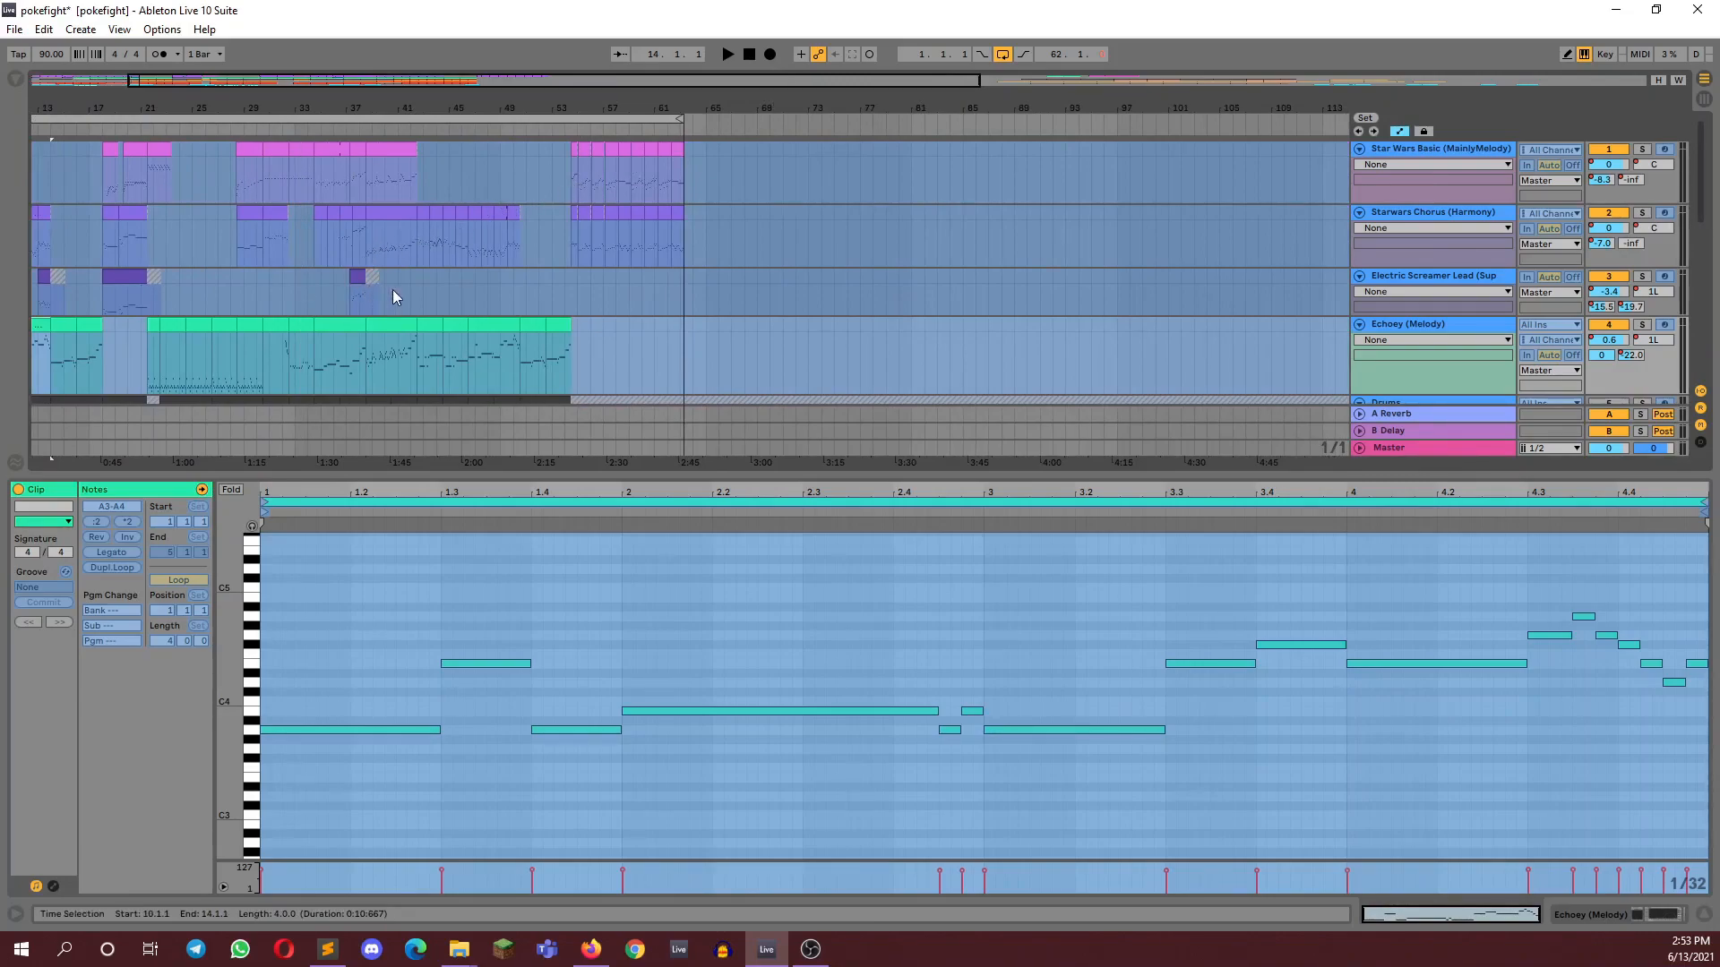
{"action": "left_click", "coordinate": [388, 219]}
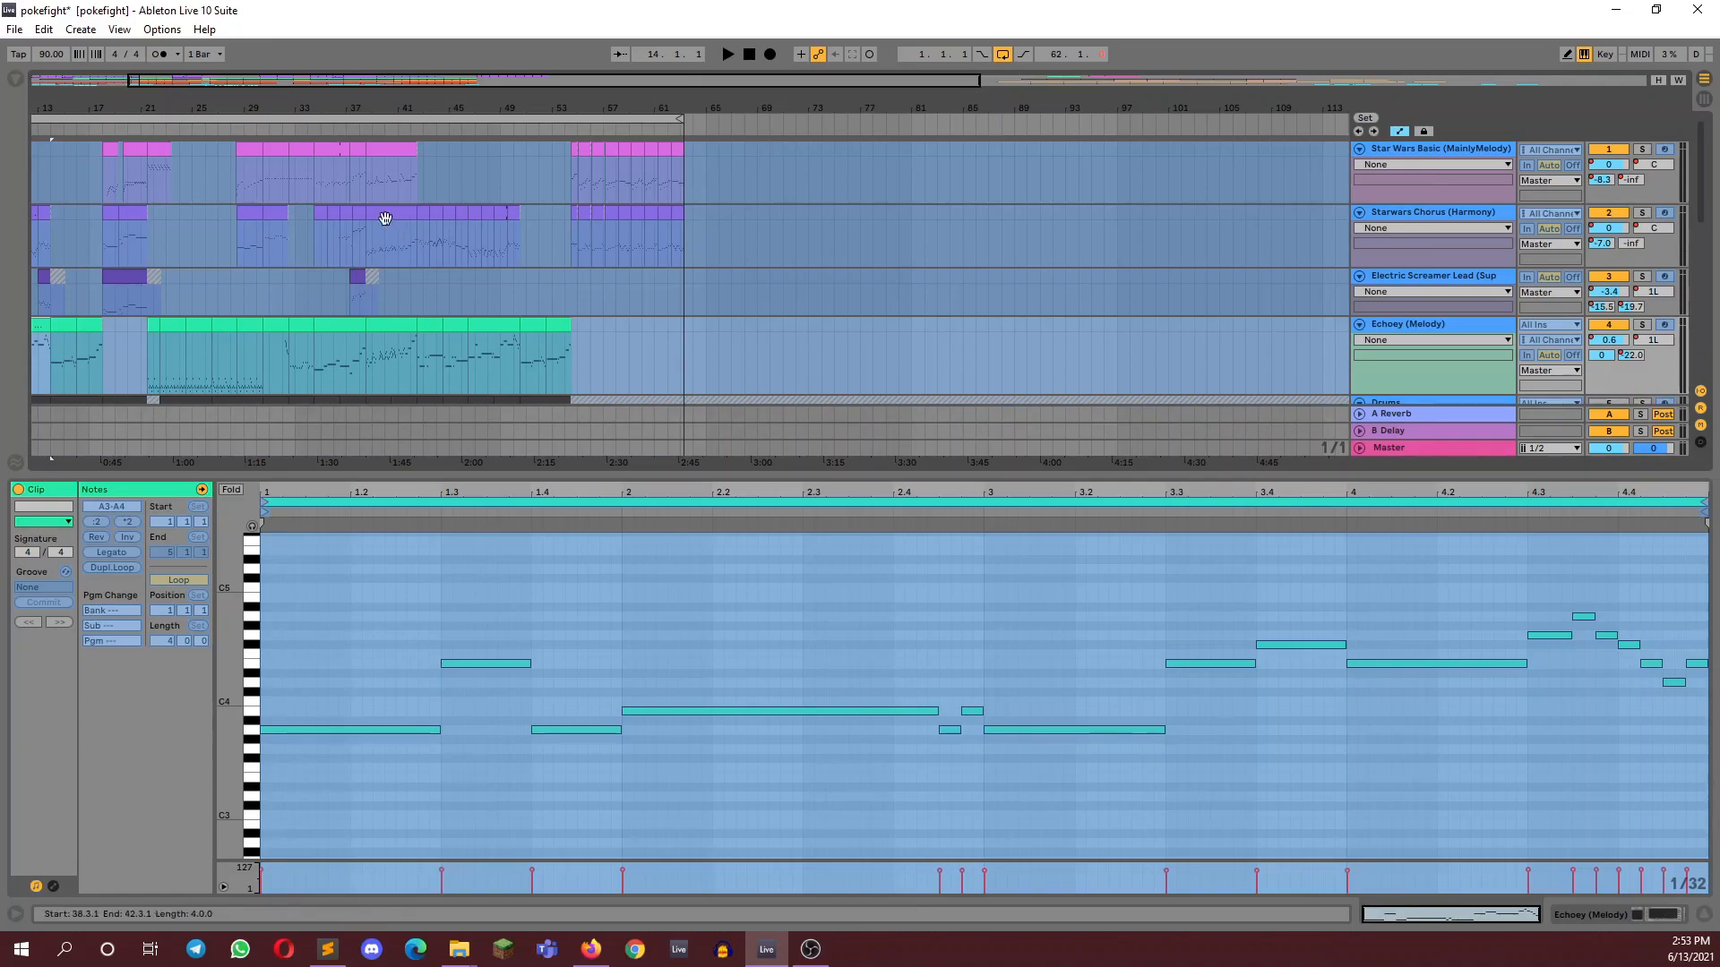
{"action": "key", "text": "space"}
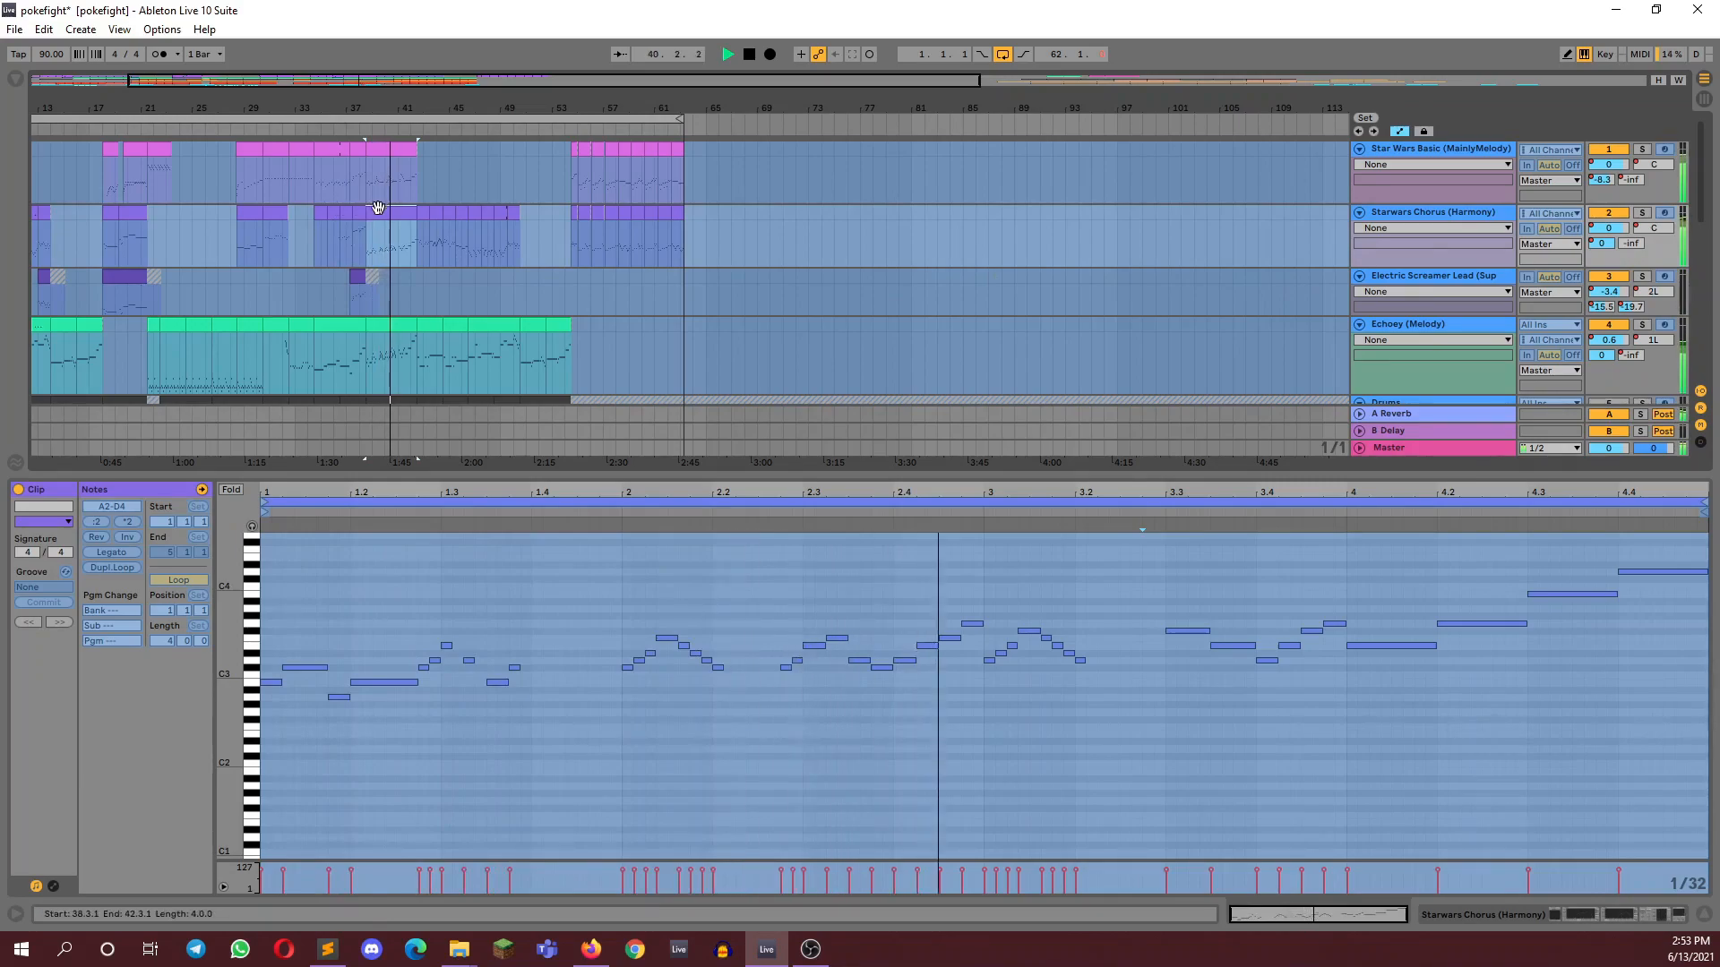
Open the Starwars Chorus (Harmony) clip starting at bar 30, show its notes and listen to it with the other tracks
{"action": "left_click", "coordinate": [279, 211]}
{"action": "key", "text": "space"}
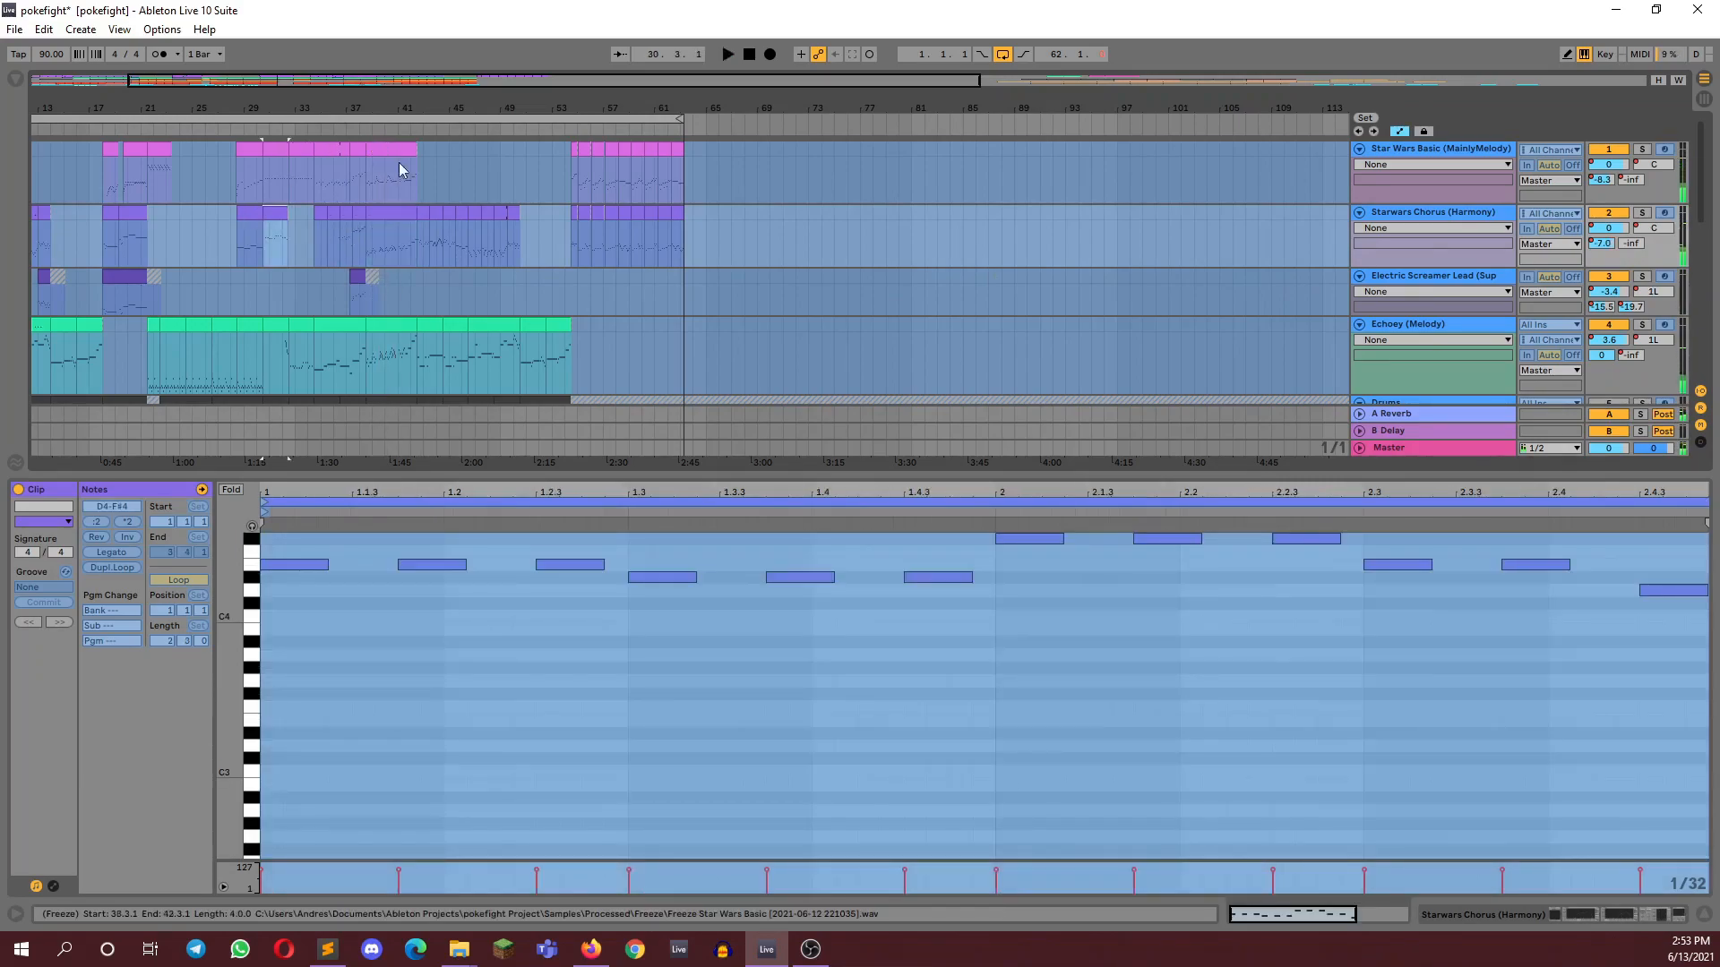
{"action": "key", "text": "space"}
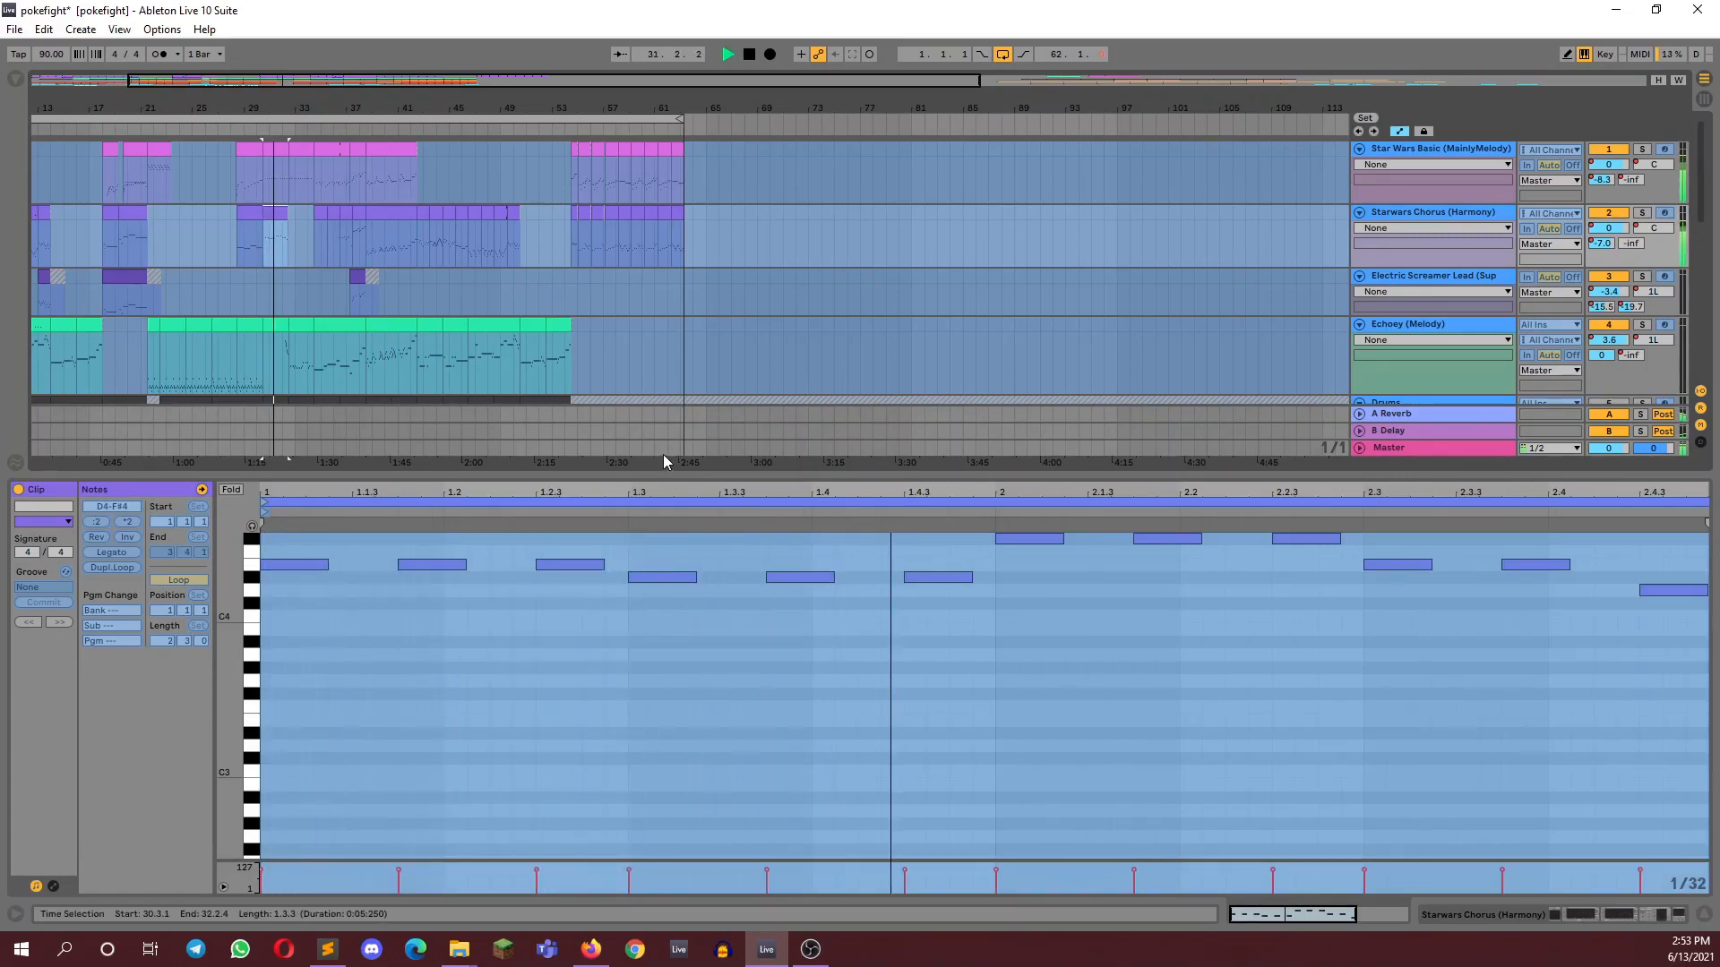
{"action": "scroll", "coordinate": [598, 670], "scroll_direction": "up", "scroll_amount": 1}
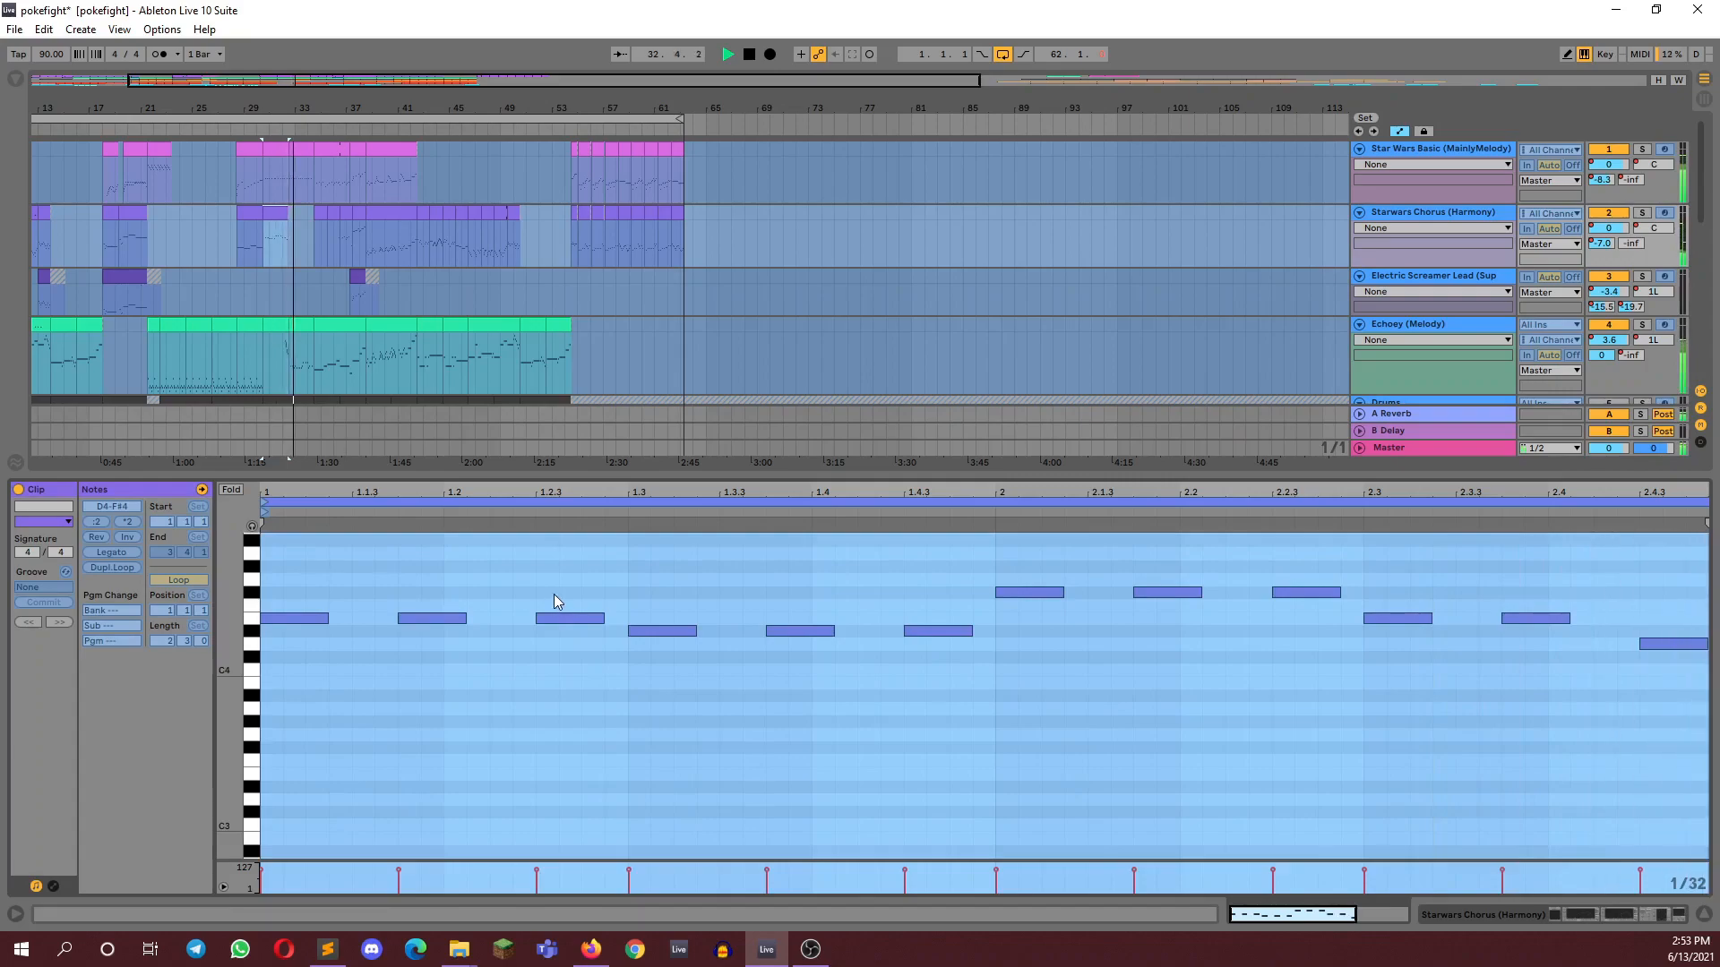
{"action": "key", "text": "space"}
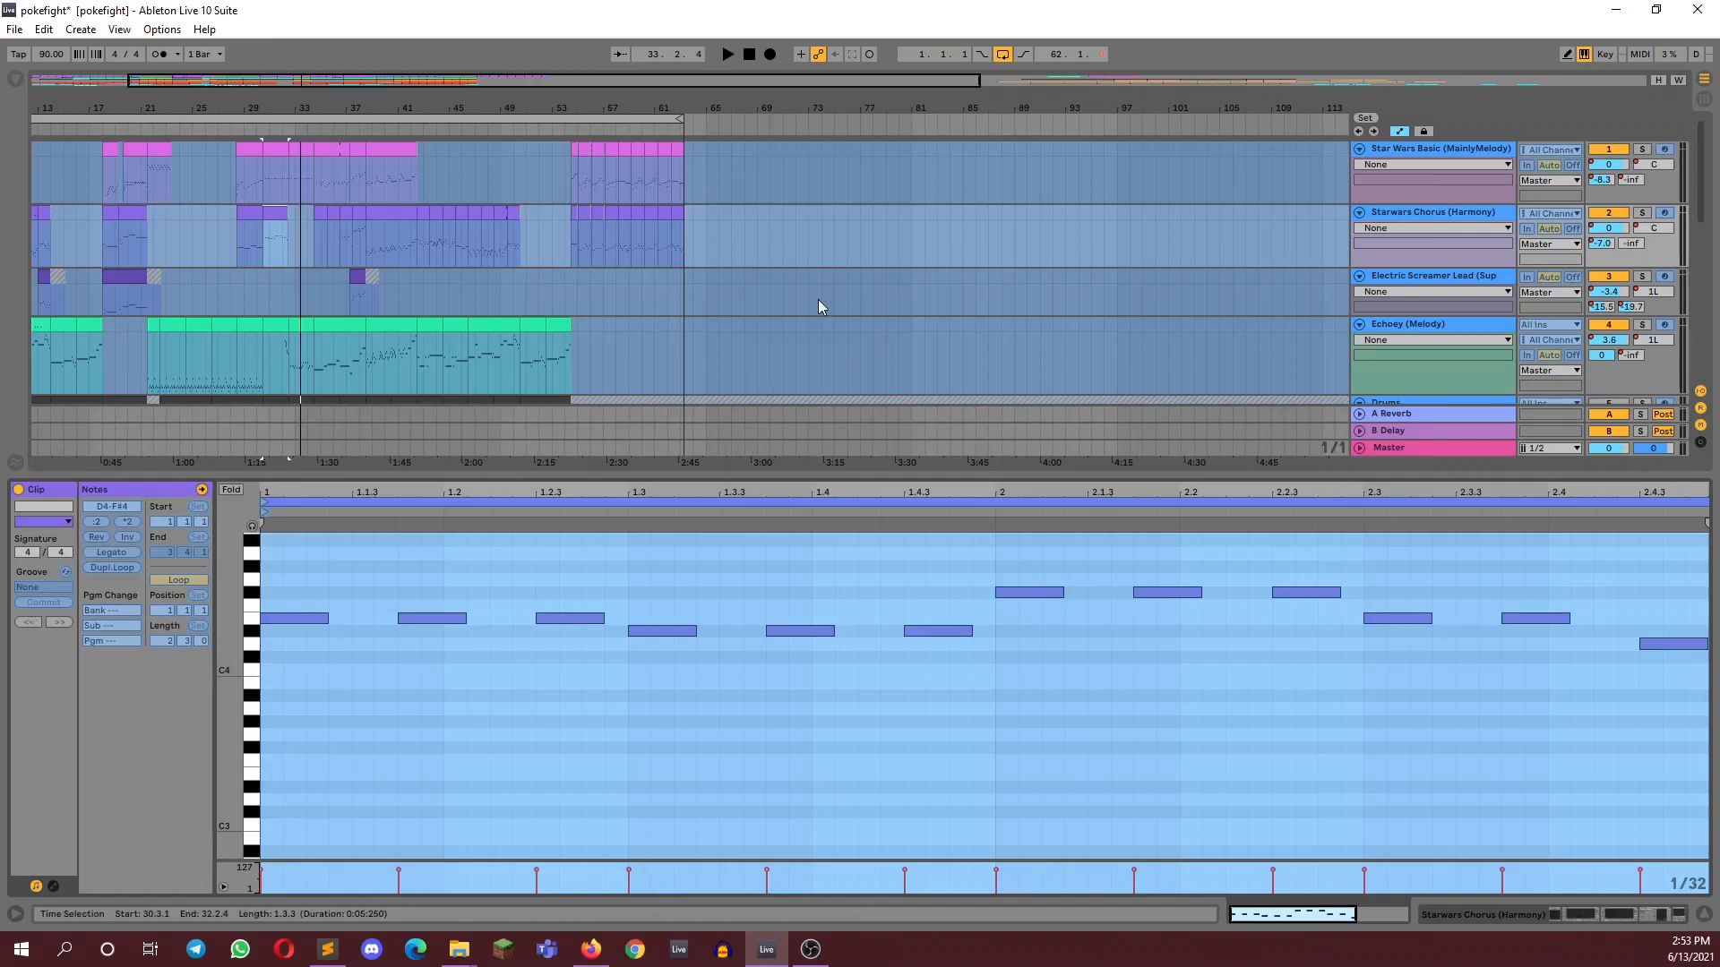
Unmute the Drums track and listen to the whole mix from the Echoey (Melody) clip at bar 34
{"action": "key", "text": "minus"}
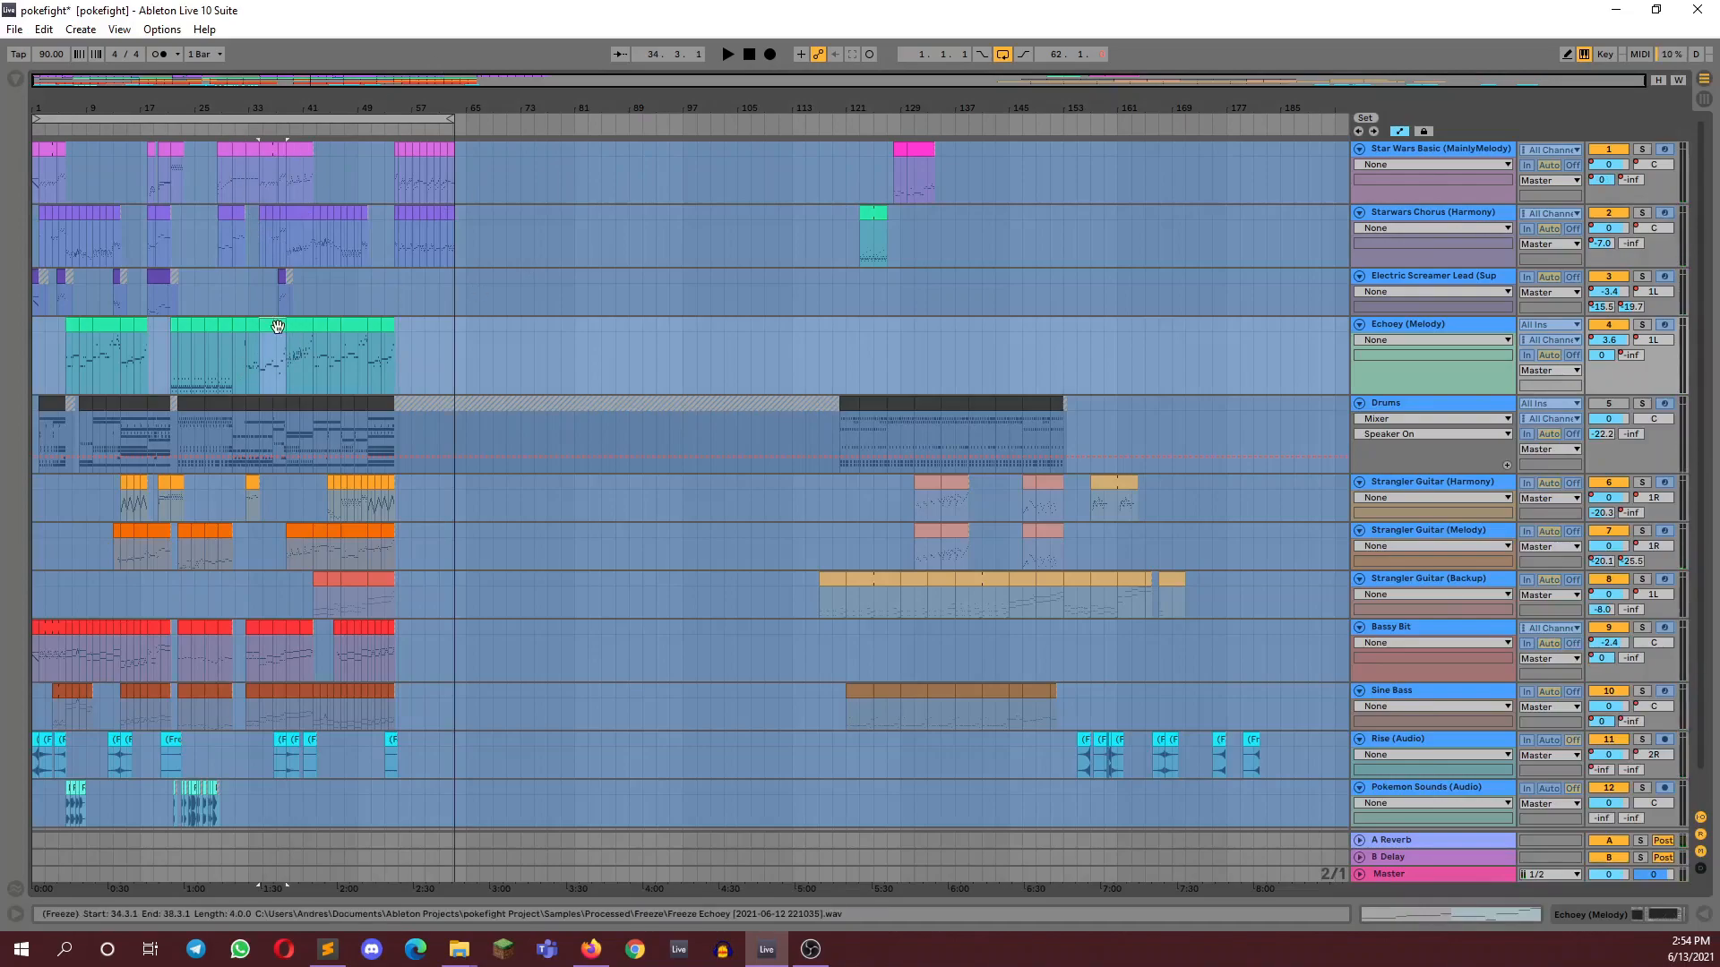
{"action": "key", "text": "space"}
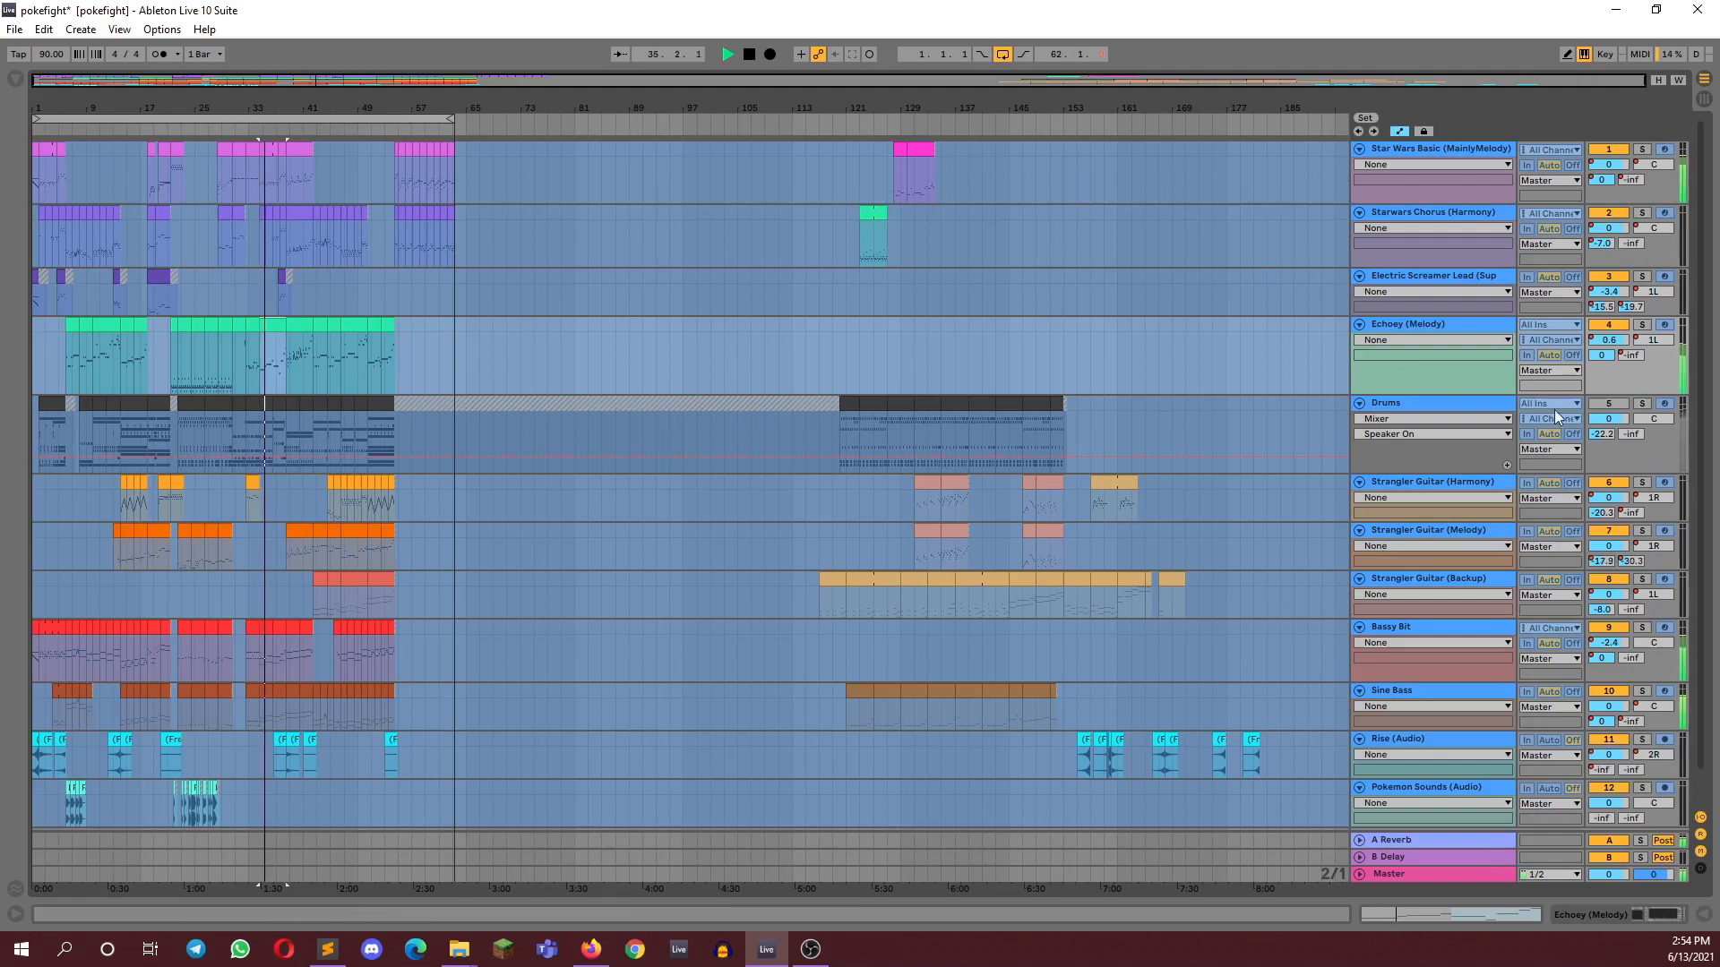
{"action": "key", "text": "space"}
{"action": "left_click", "coordinate": [1609, 404]}
{"action": "key", "text": "space"}
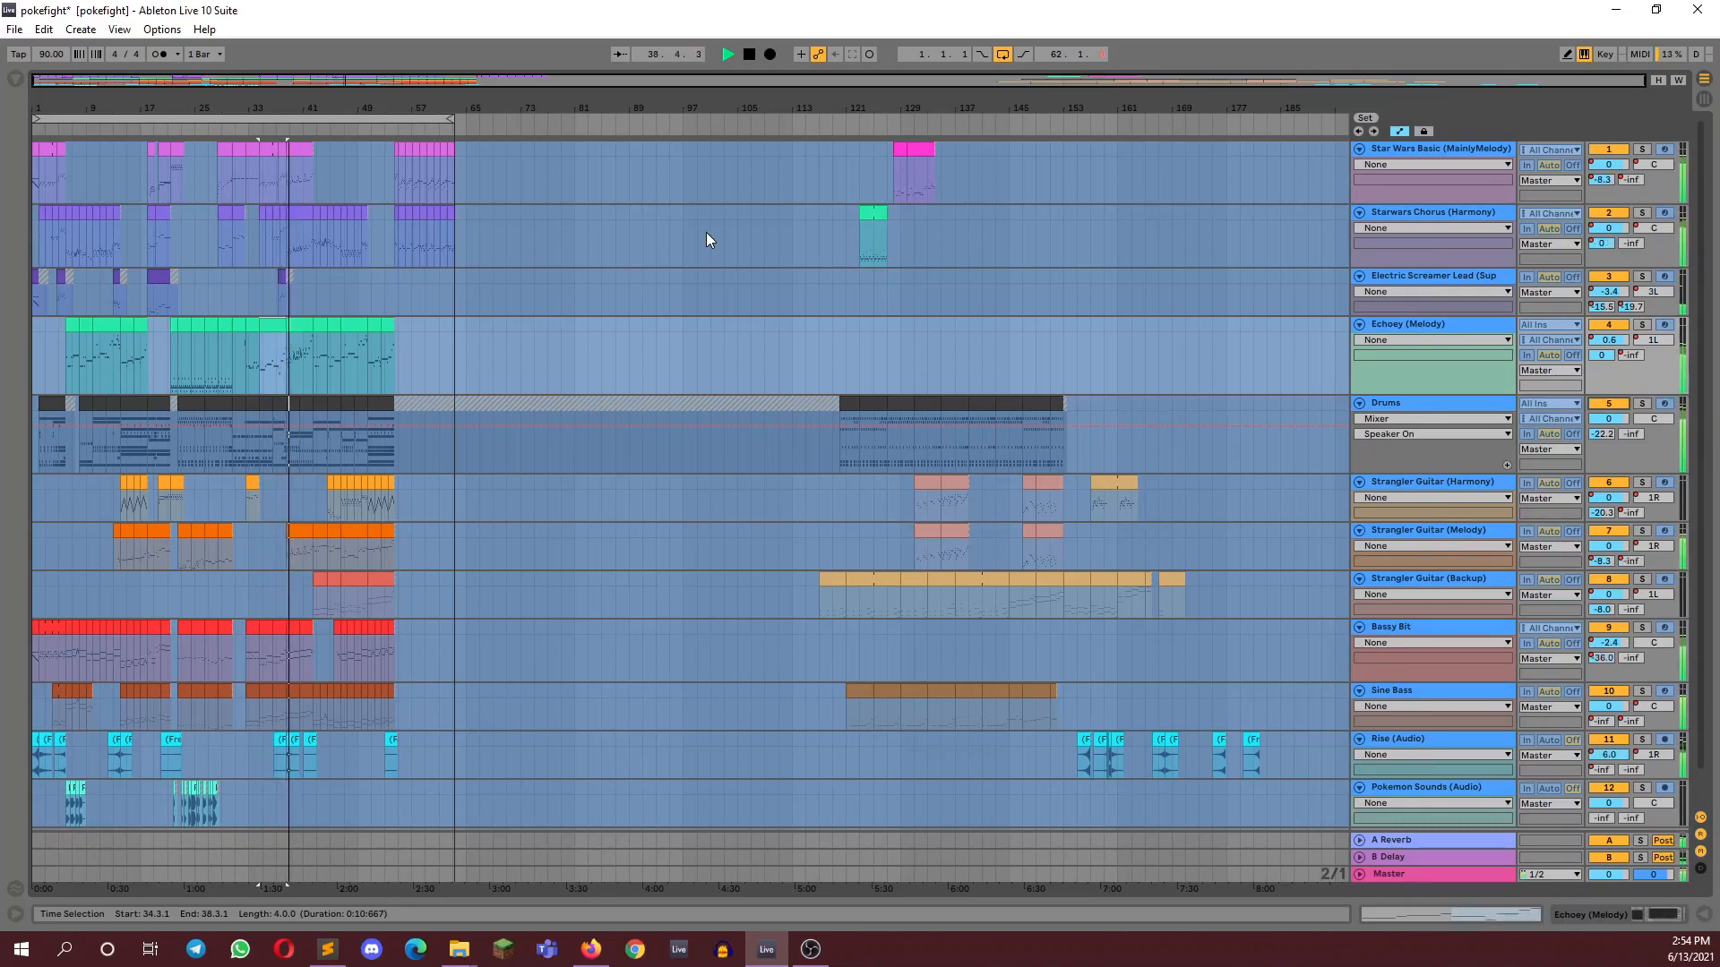
{"action": "key", "text": "space"}
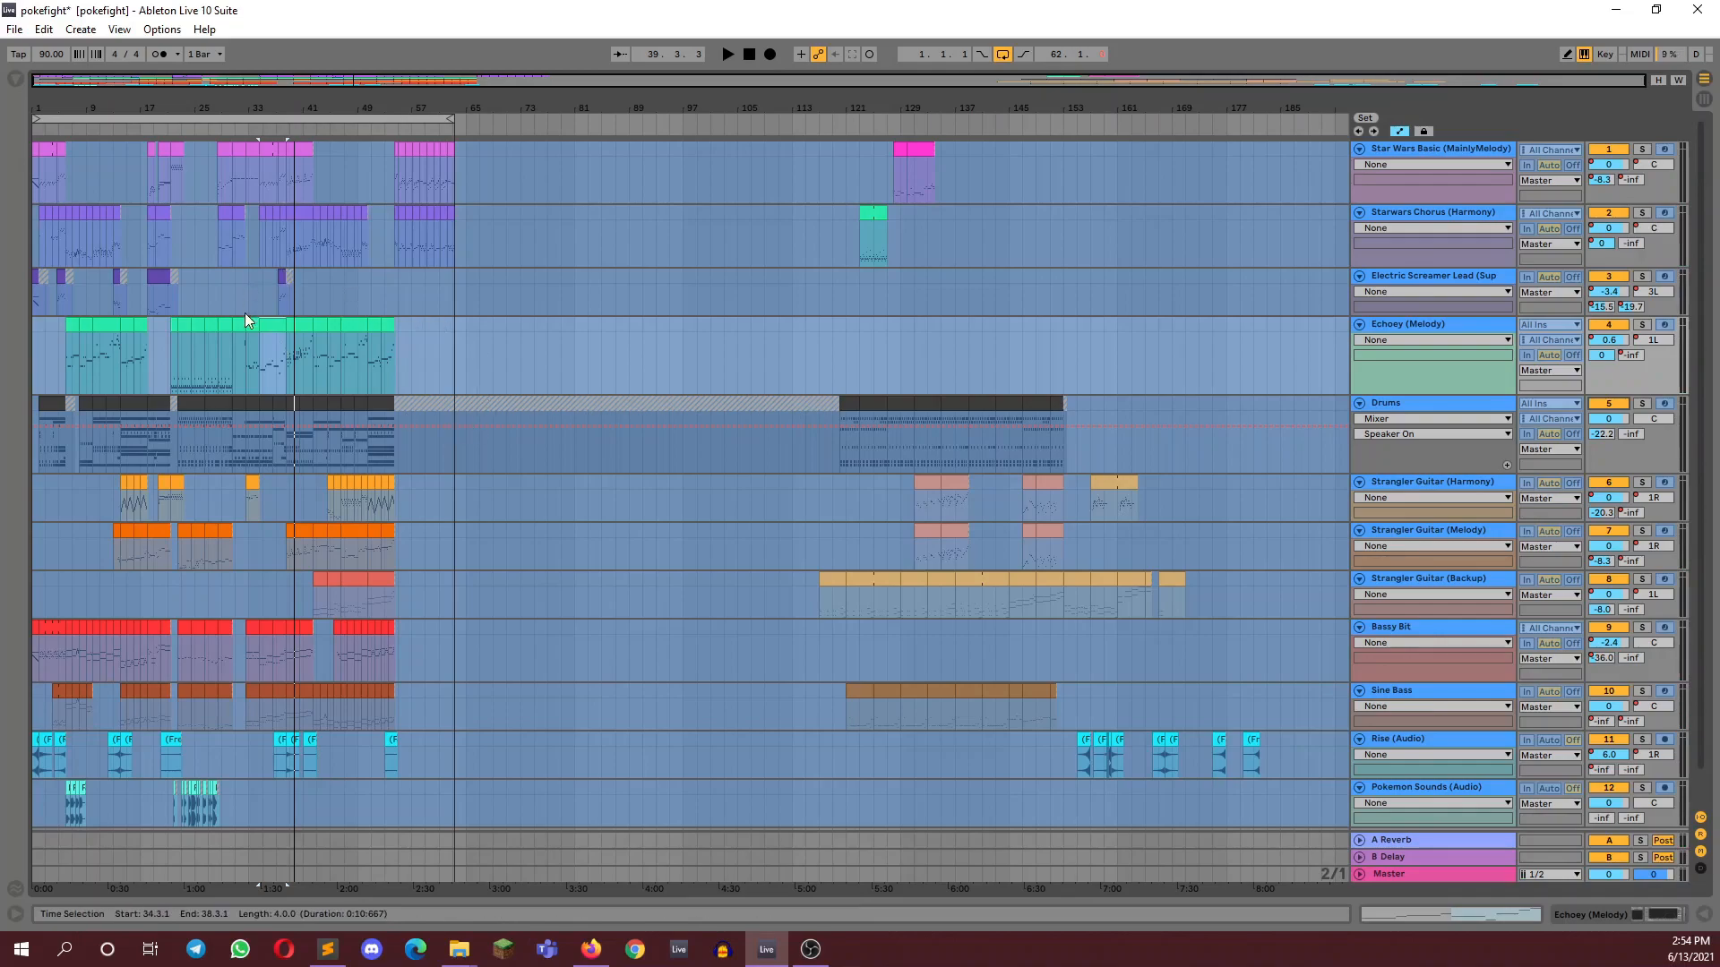
{"action": "left_click", "coordinate": [300, 325]}
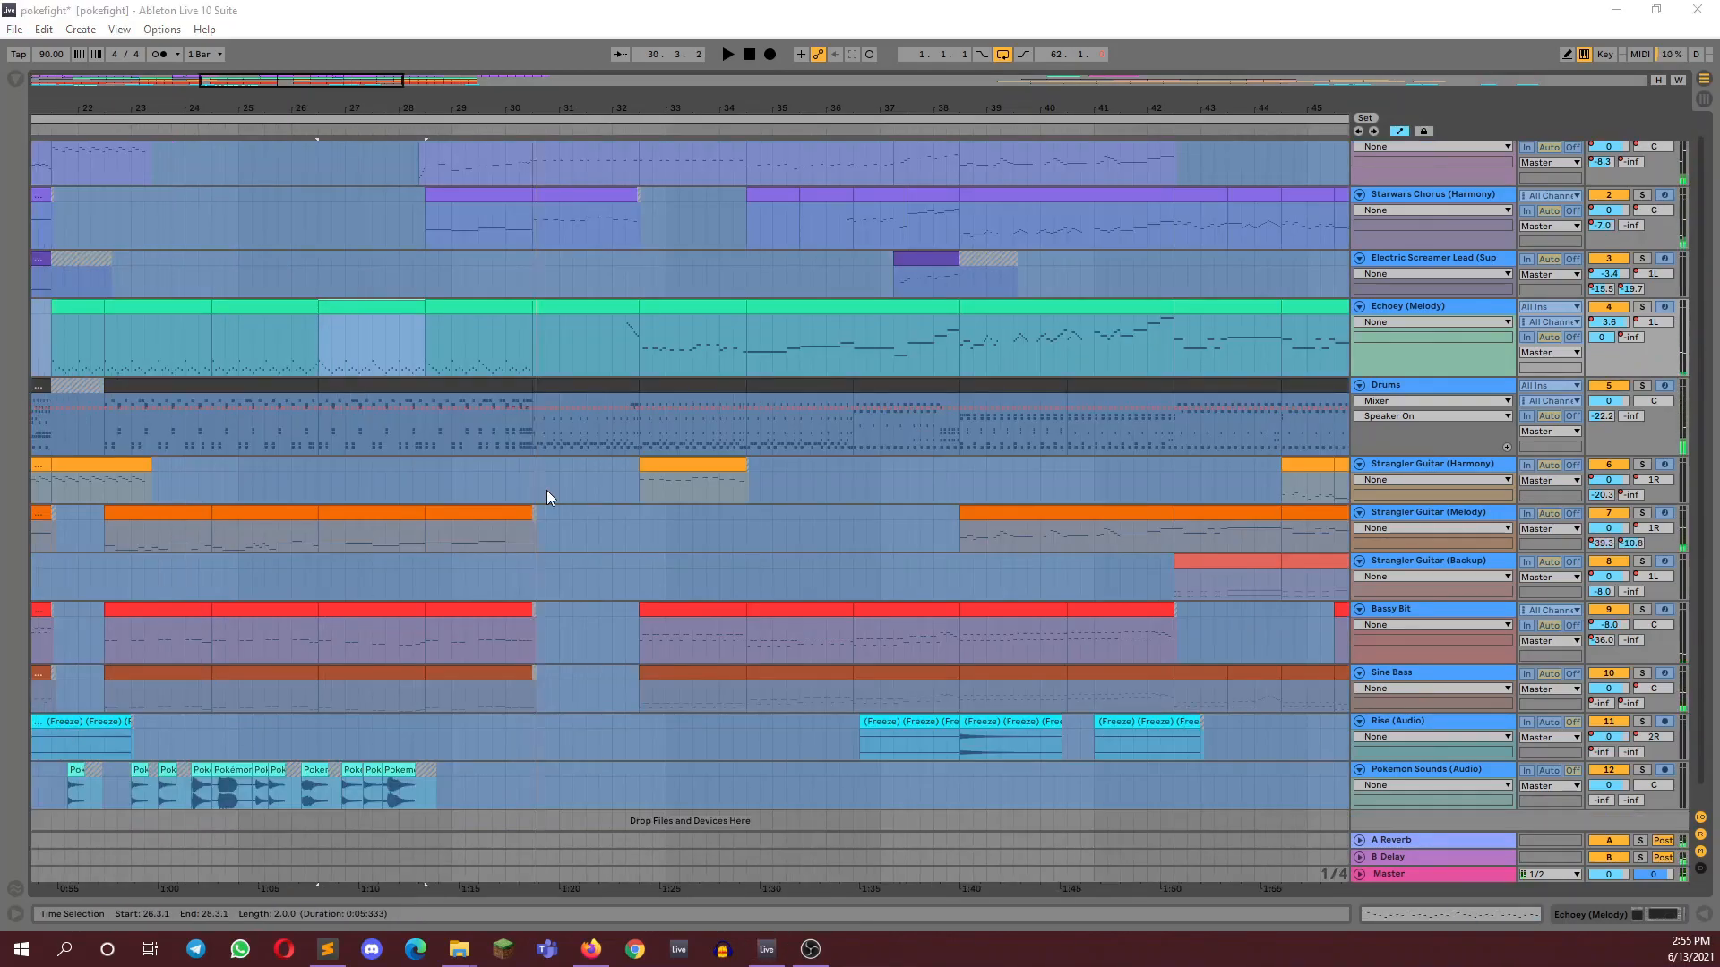
Switch to the Pokemon Red (Game Boy) soundtrack page in Firefox, listen to the song without its Noise channel and pause it
{"action": "key", "text": "alt+Tab"}
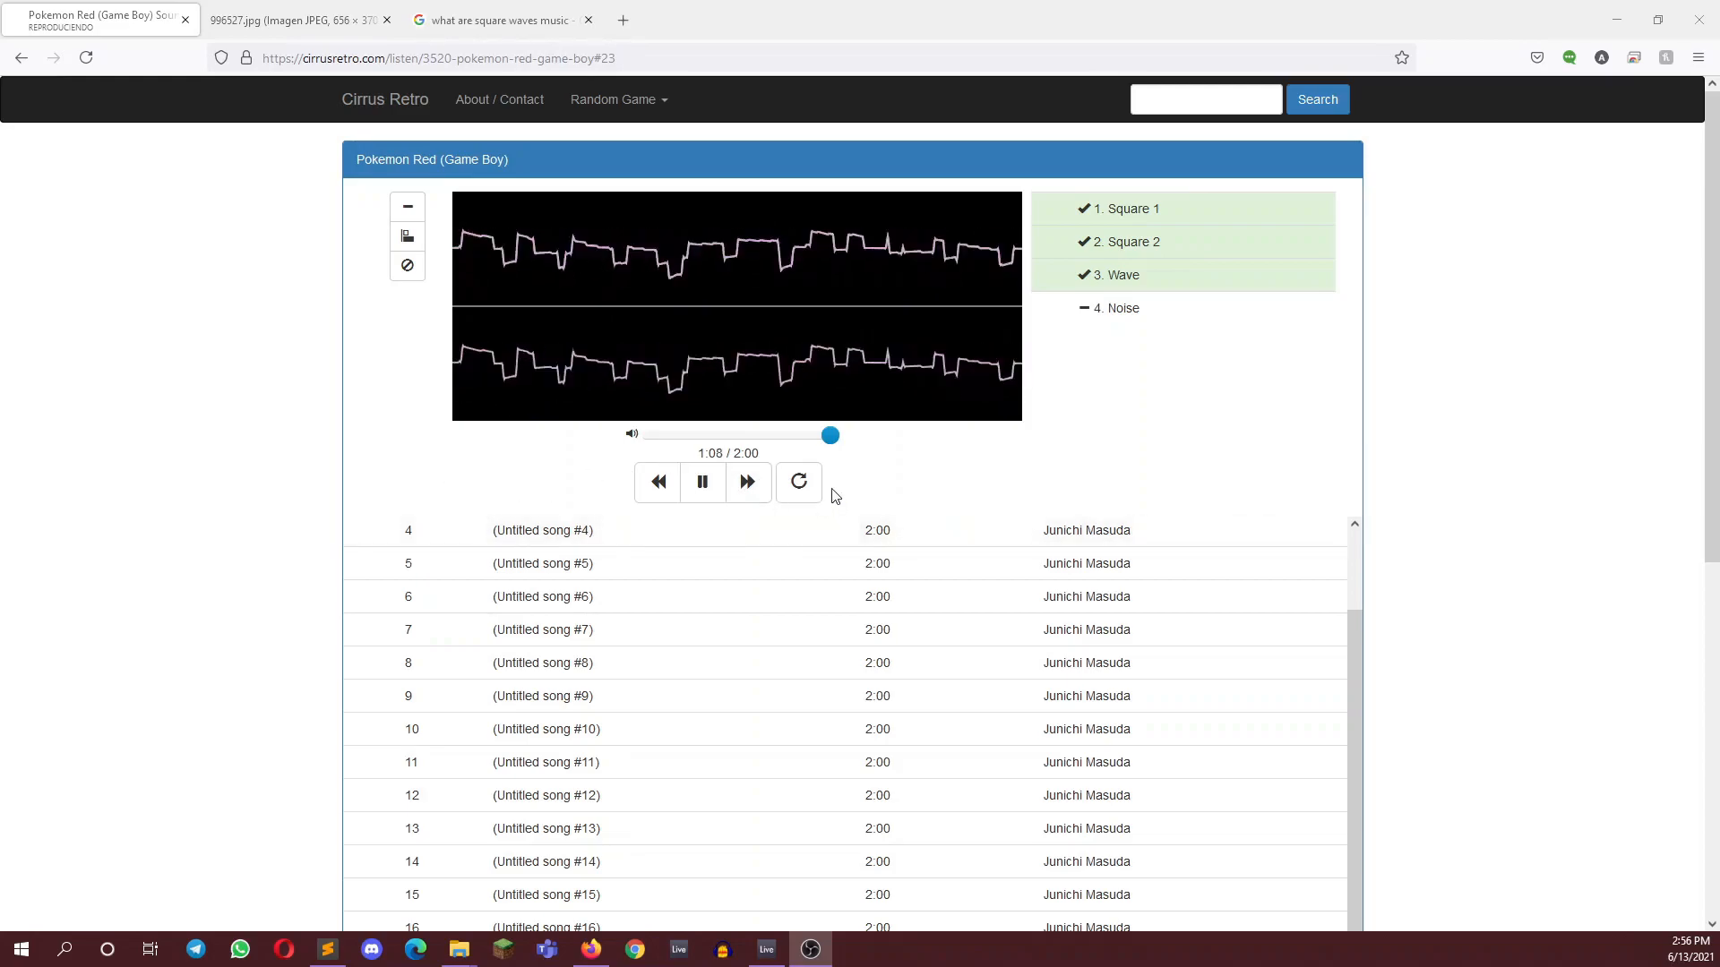
{"action": "left_click", "coordinate": [712, 482]}
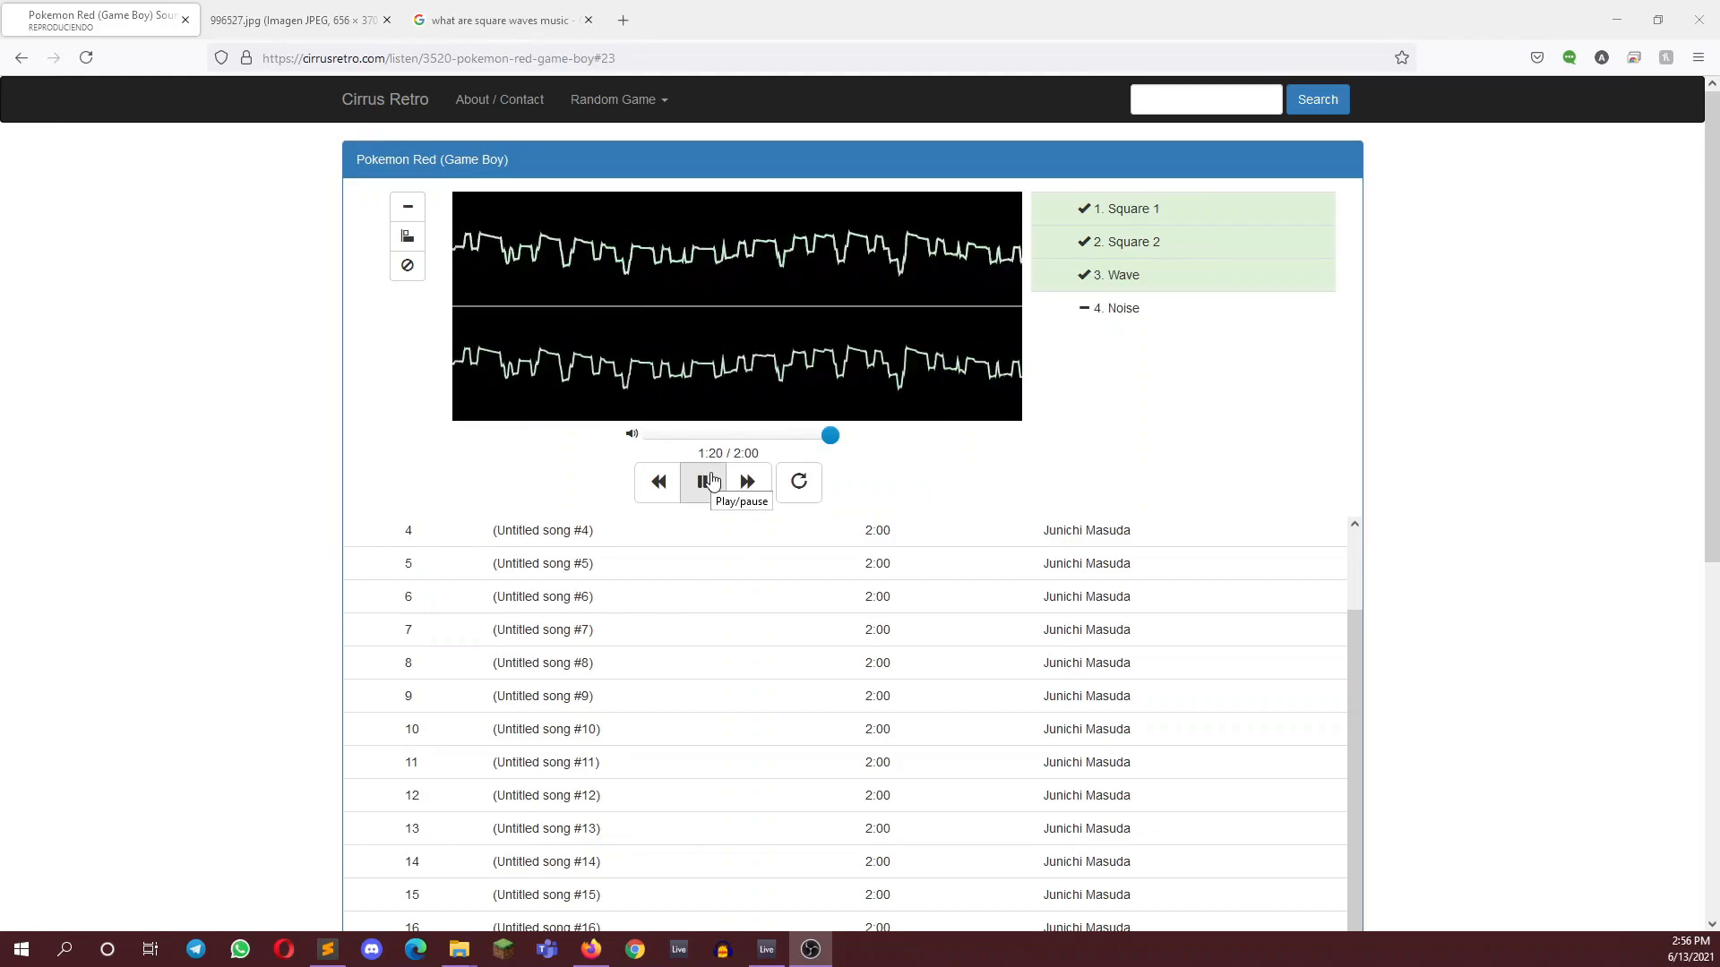
{"action": "left_click", "coordinate": [709, 482]}
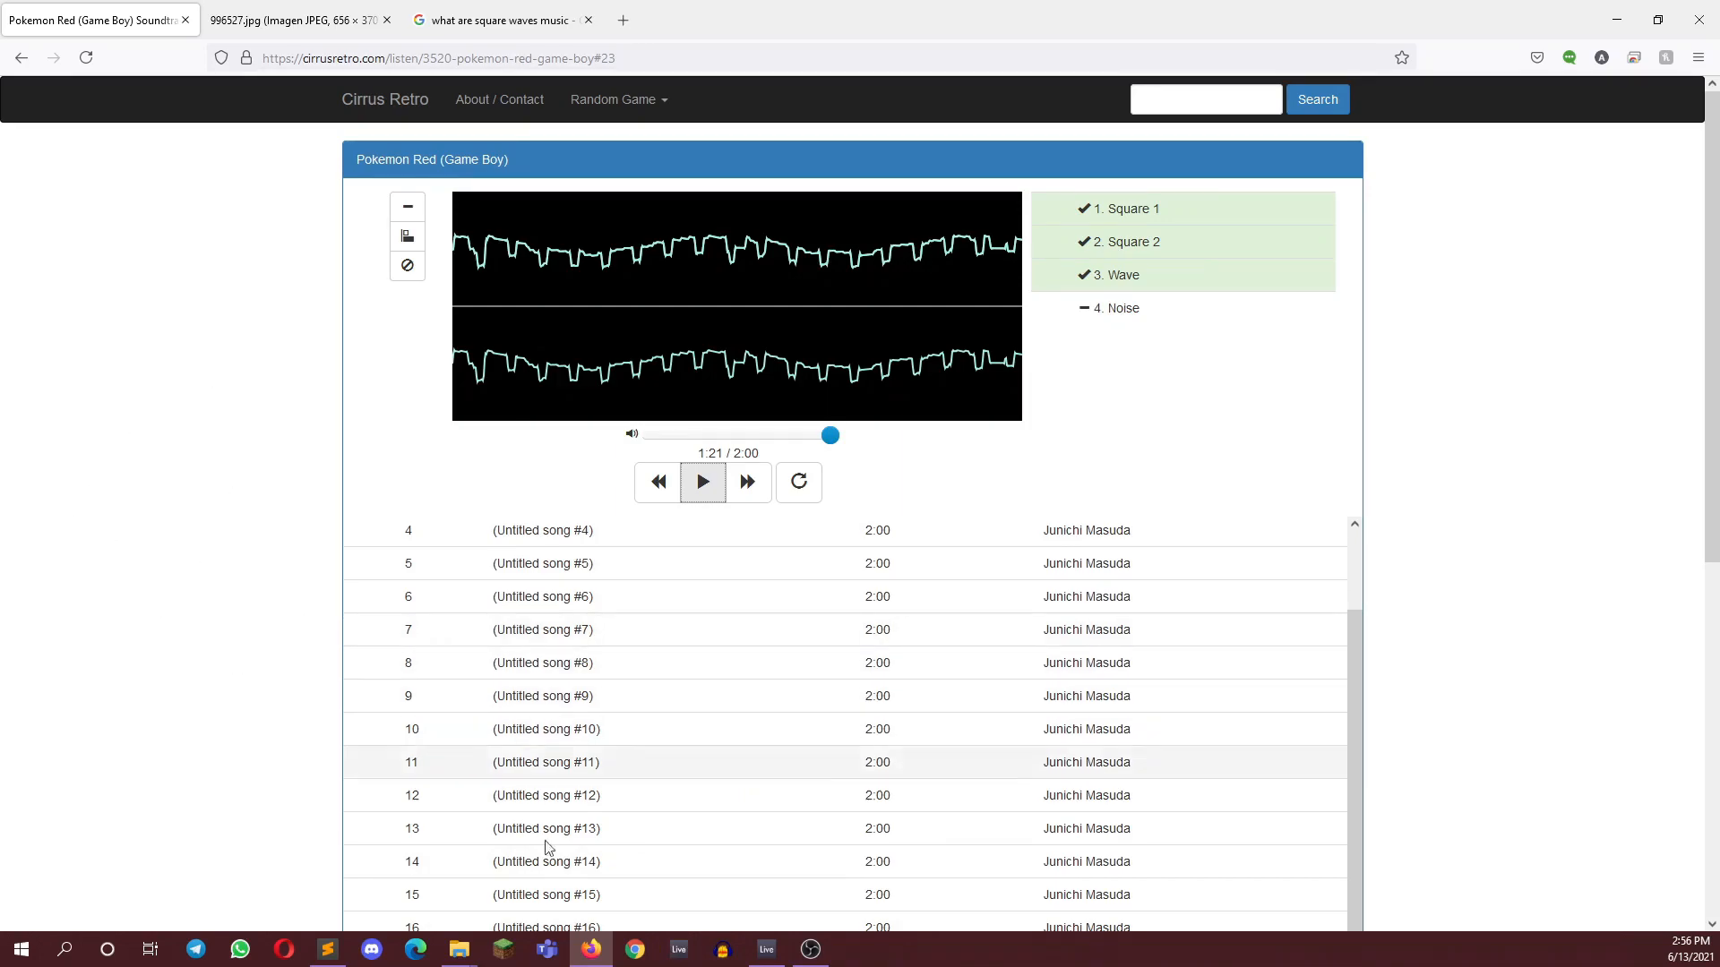
Return to Ableton Live and listen to the arrangement from the two-bar Echoey (Melody) clip at bar 22
{"action": "left_click", "coordinate": [763, 948]}
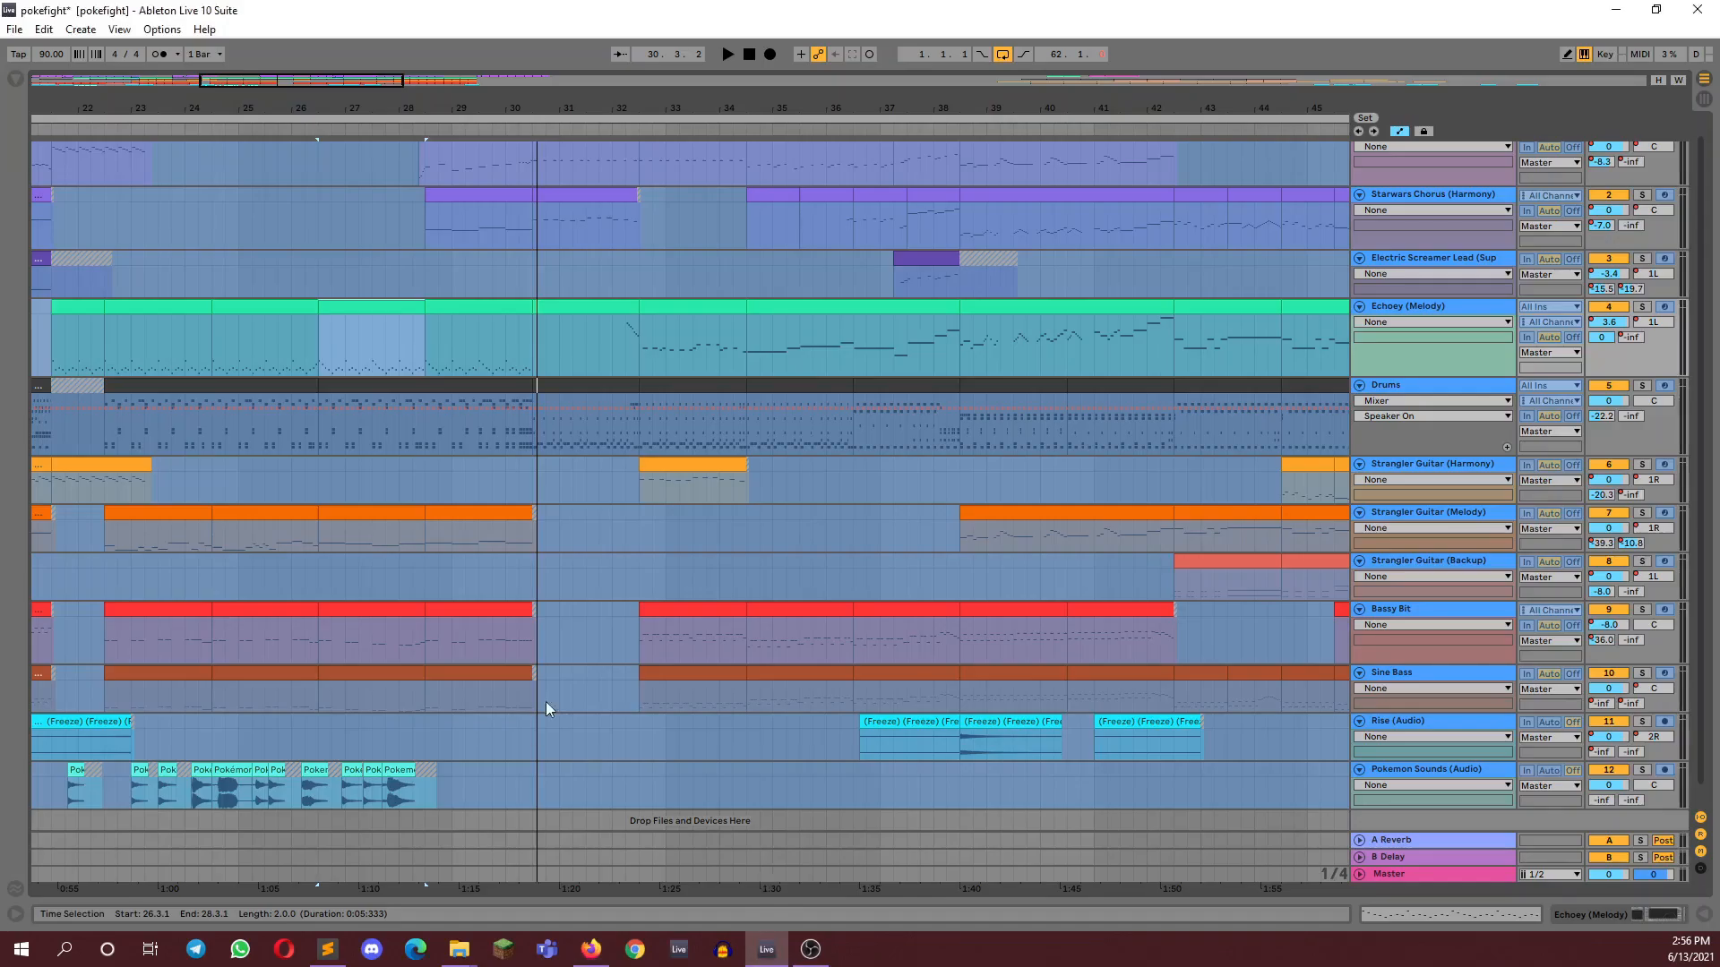
{"action": "left_click", "coordinate": [122, 307]}
{"action": "key", "text": "space"}
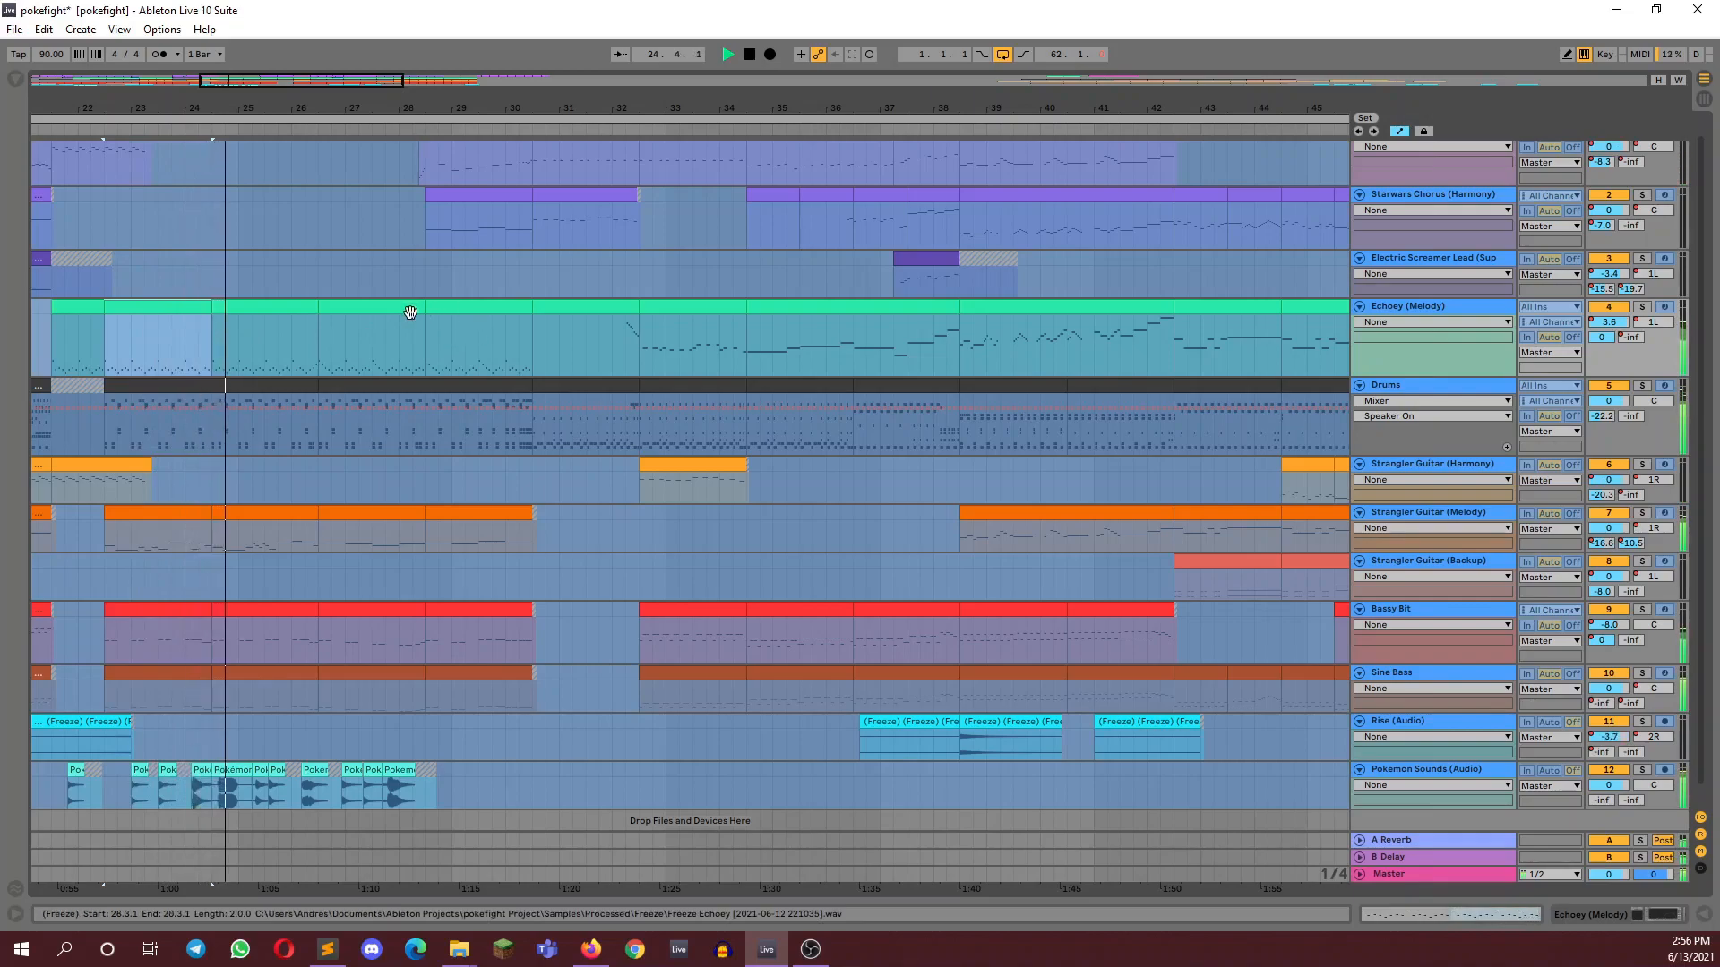
{"action": "key", "text": "space"}
Select the Pokemon Sounds (Audio) clip at bar 24 and listen to the arrangement from there up to bar 40
{"action": "scroll", "coordinate": [271, 700], "scroll_direction": "down", "scroll_amount": 1}
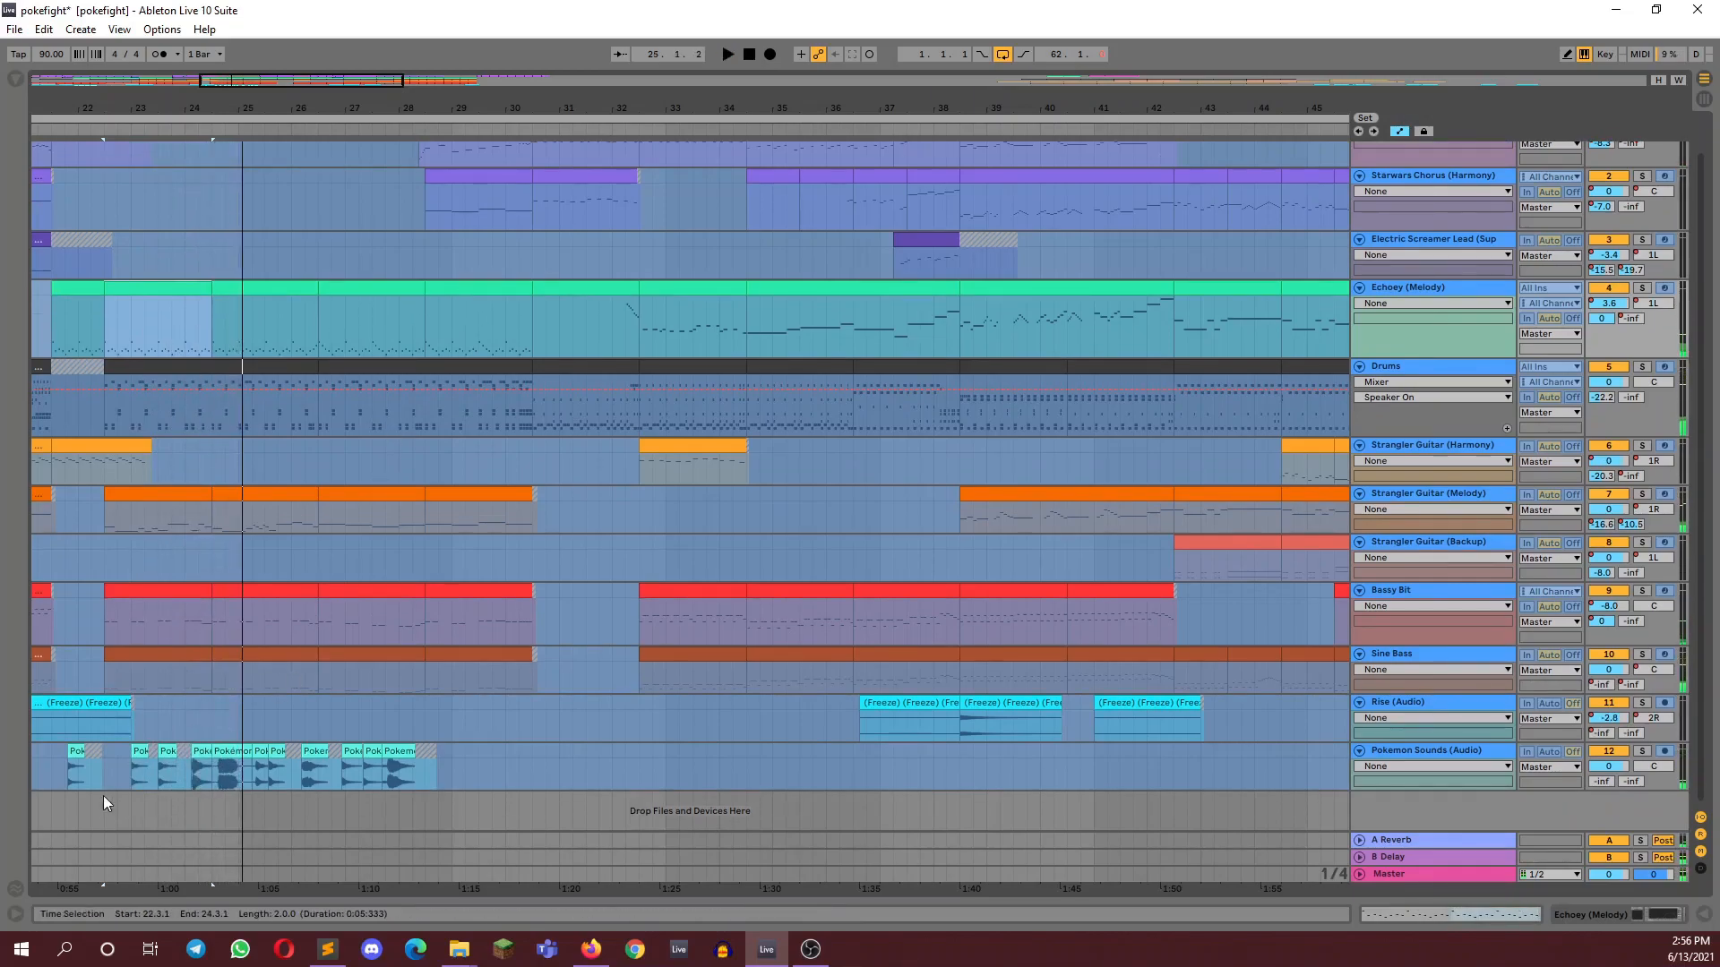
{"action": "left_click", "coordinate": [180, 748]}
{"action": "left_click", "coordinate": [169, 751]}
{"action": "left_click", "coordinate": [227, 753]}
{"action": "key", "text": "space"}
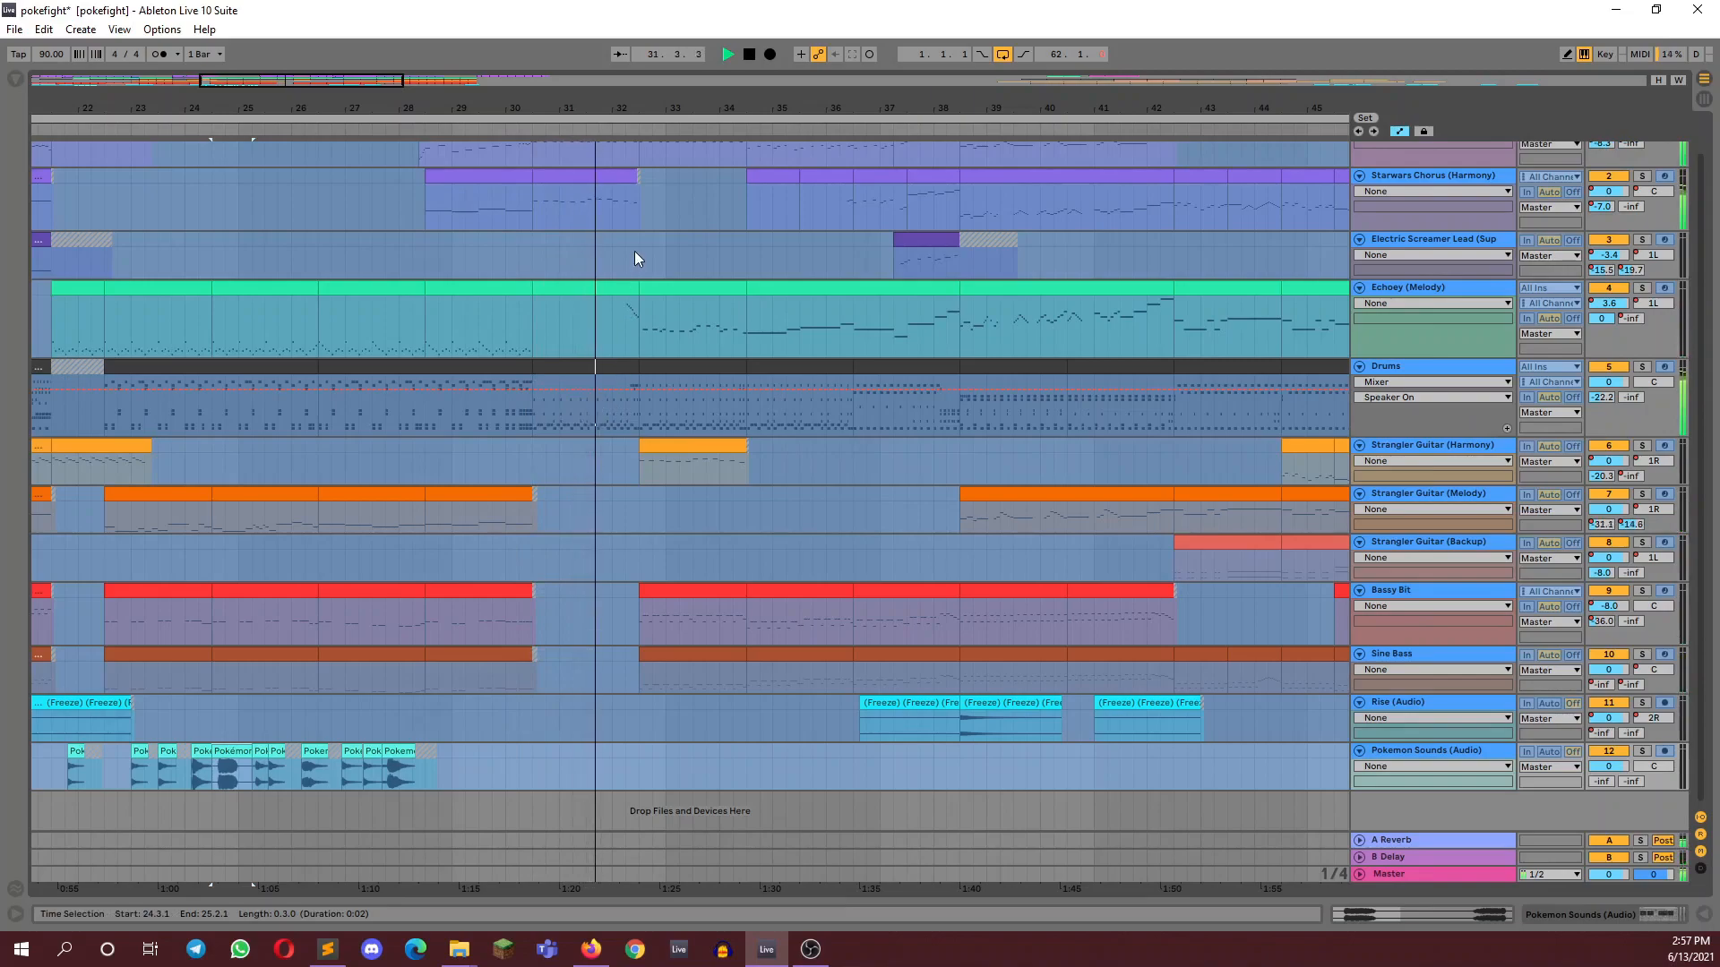
{"action": "scroll", "coordinate": [634, 251], "scroll_direction": "up", "scroll_amount": 1}
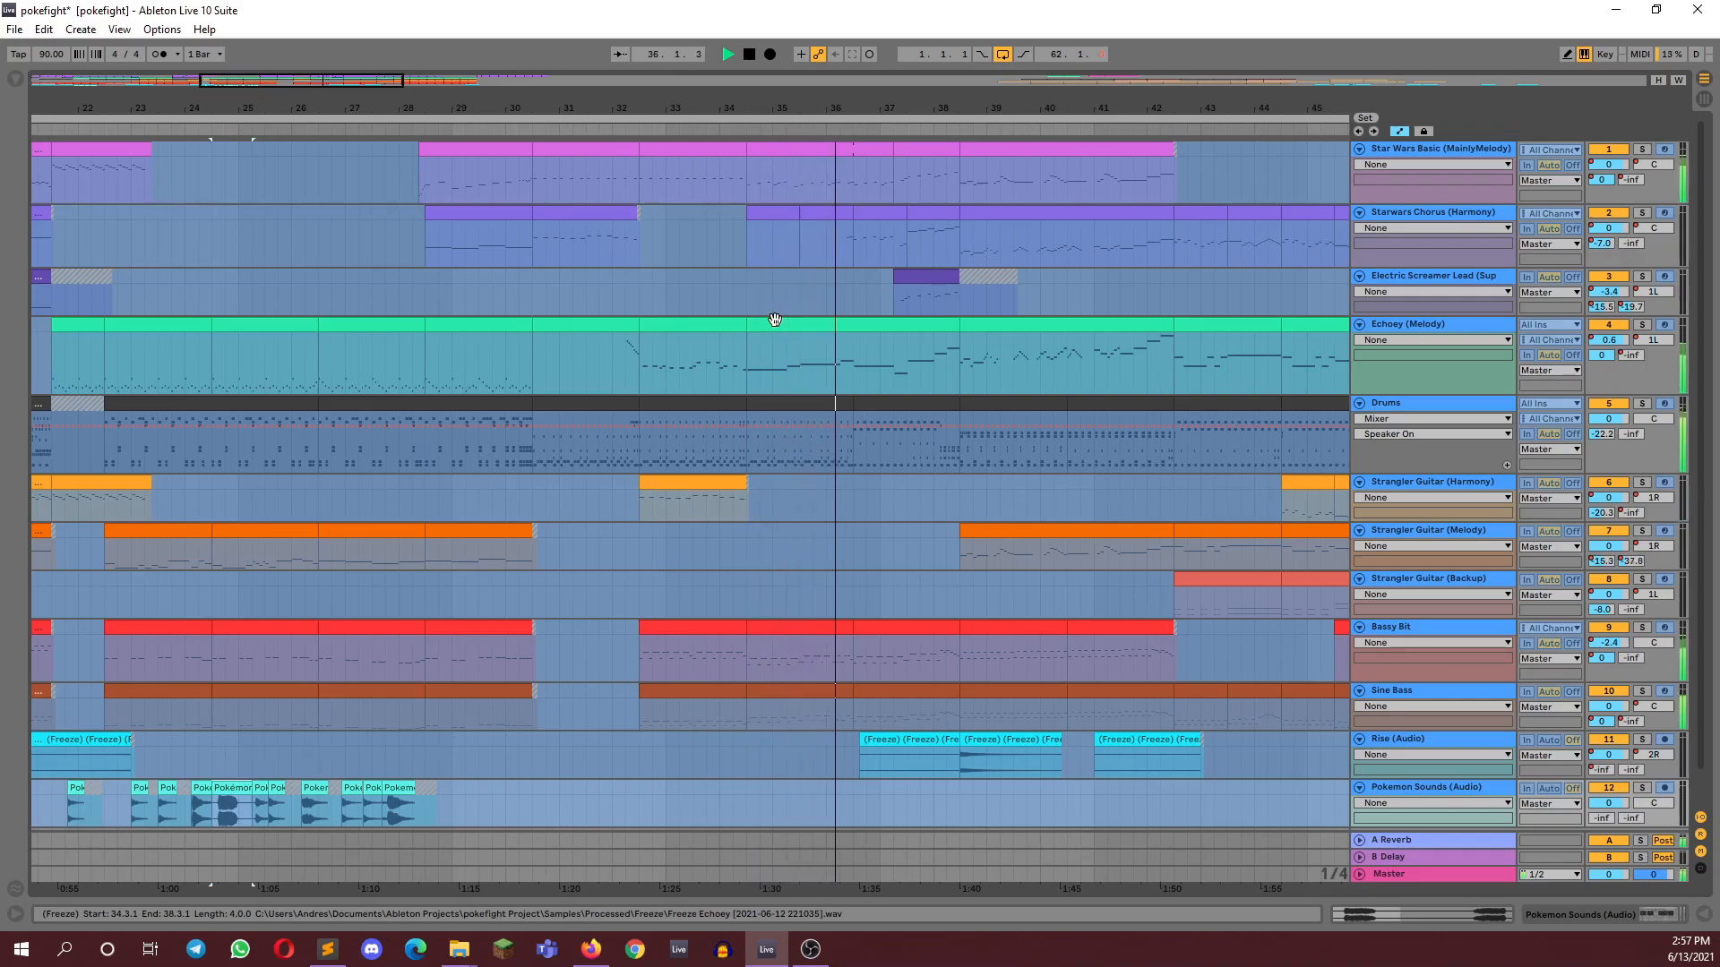
{"action": "left_click_drag", "start_coordinate": [327, 81], "coordinate": [353, 72]}
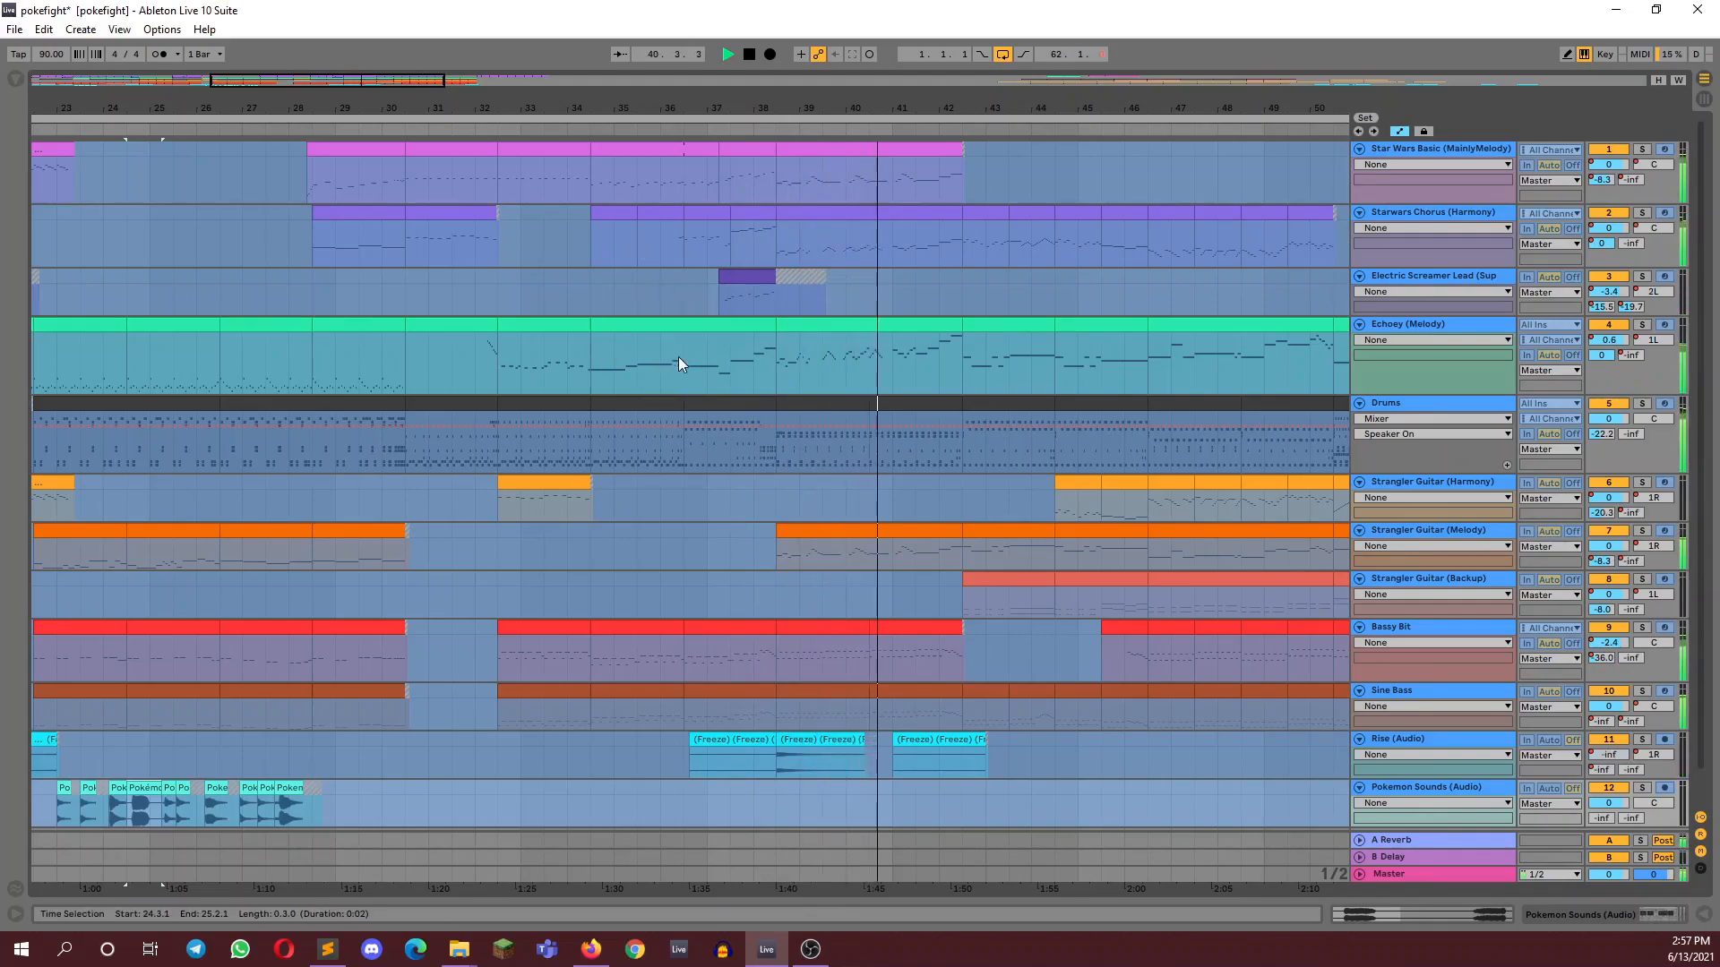
{"action": "key", "text": "space"}
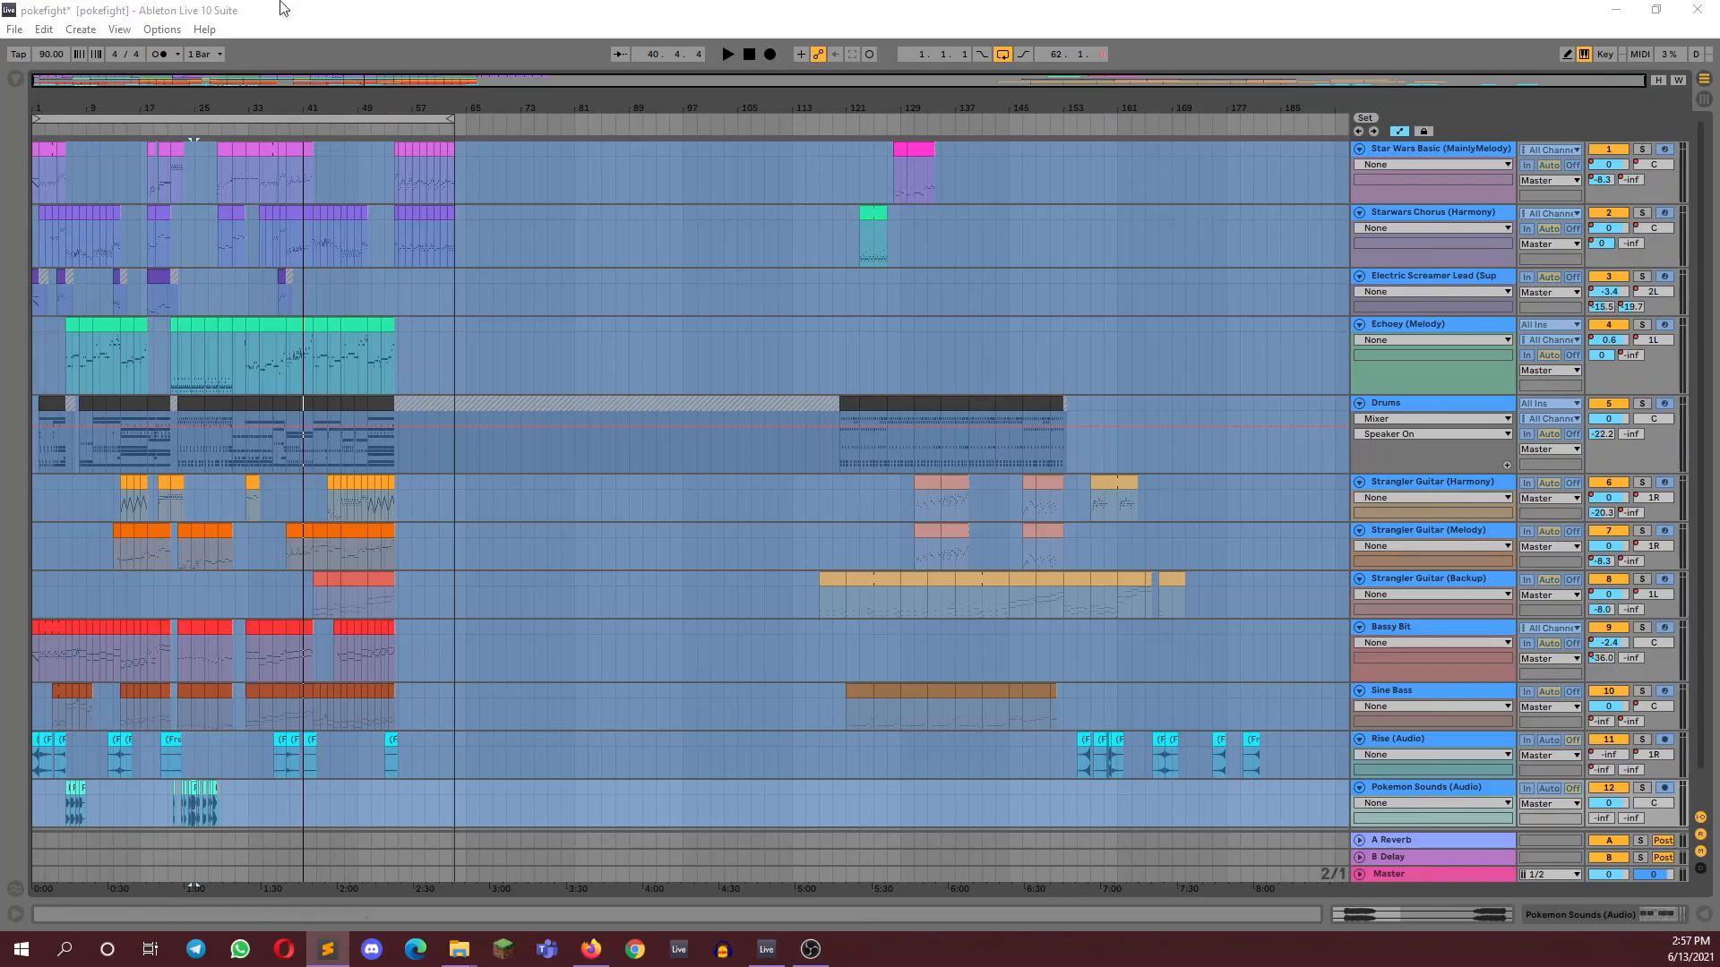
Bring the first 48 bars of the arrangement into view across all tracks
{"action": "left_click_drag", "start_coordinate": [142, 81], "coordinate": [378, 175]}
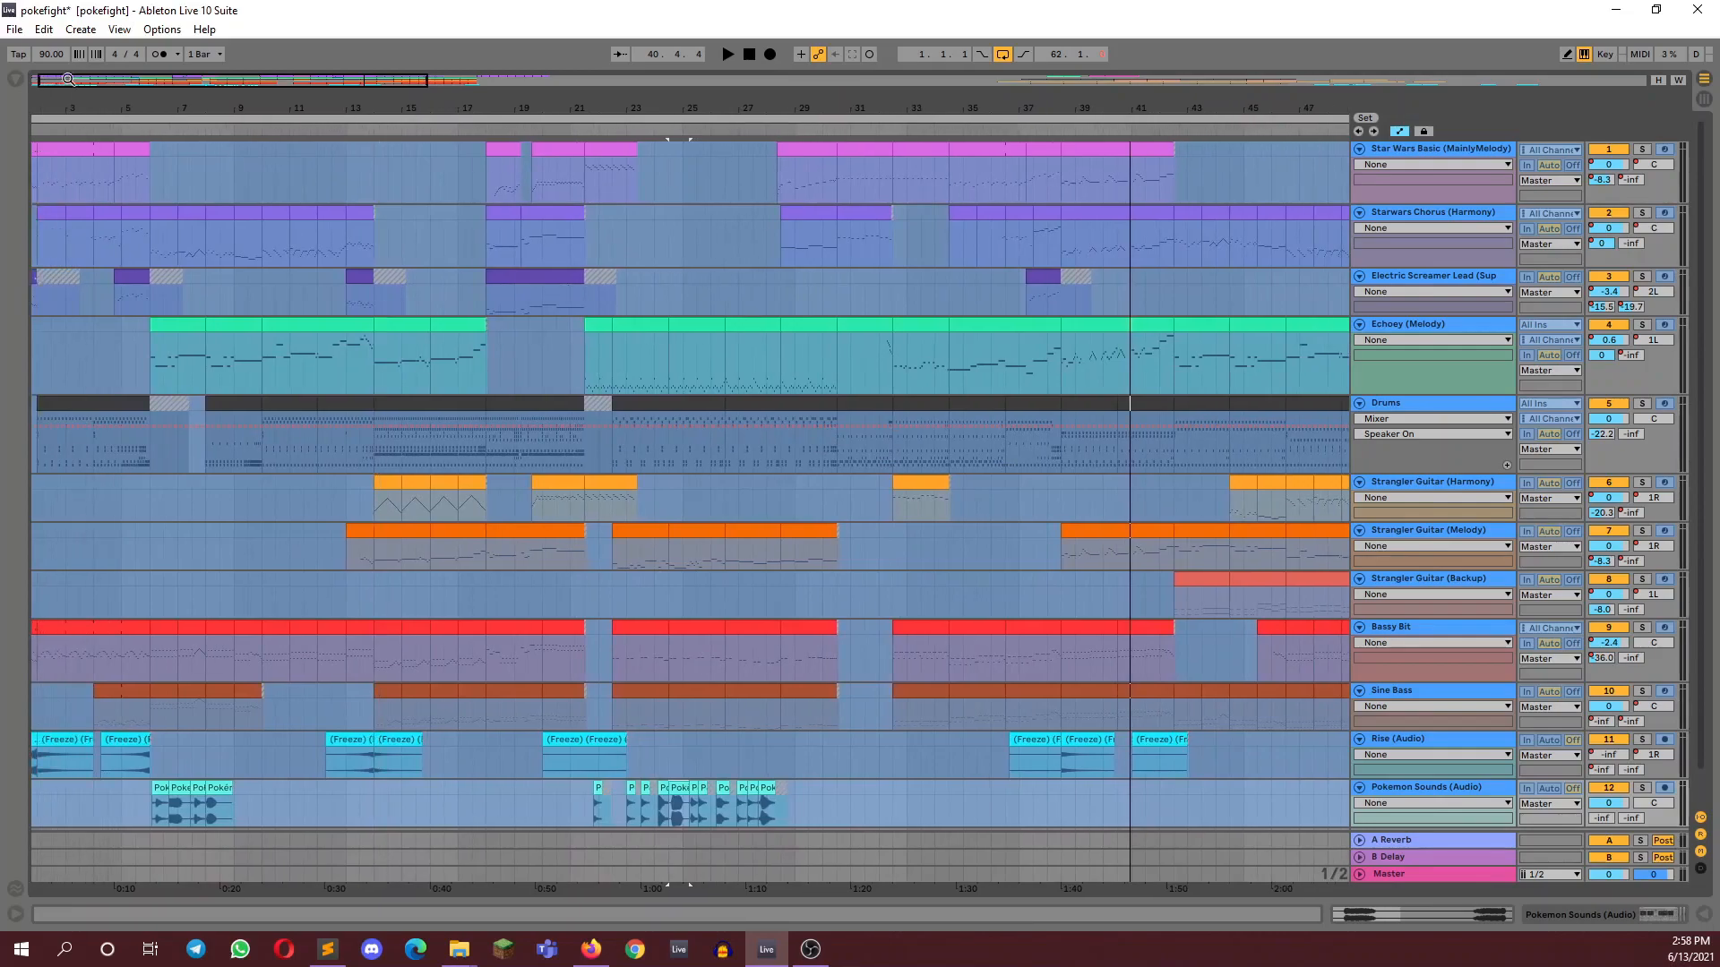